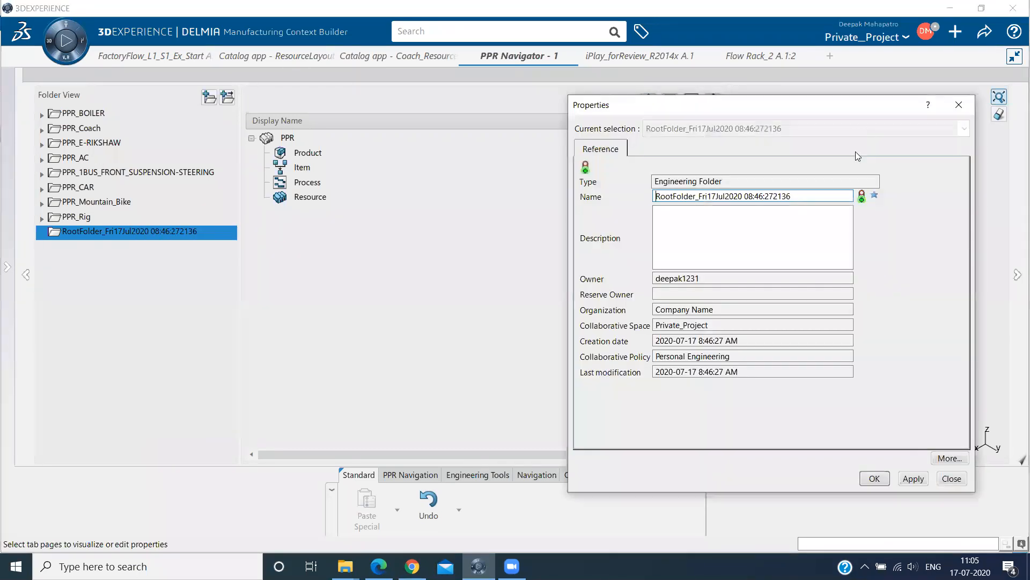
Rename the new root engineering folder as PPR_Headphone and apply the name
triple_click(809, 191)
key("BackSpace")
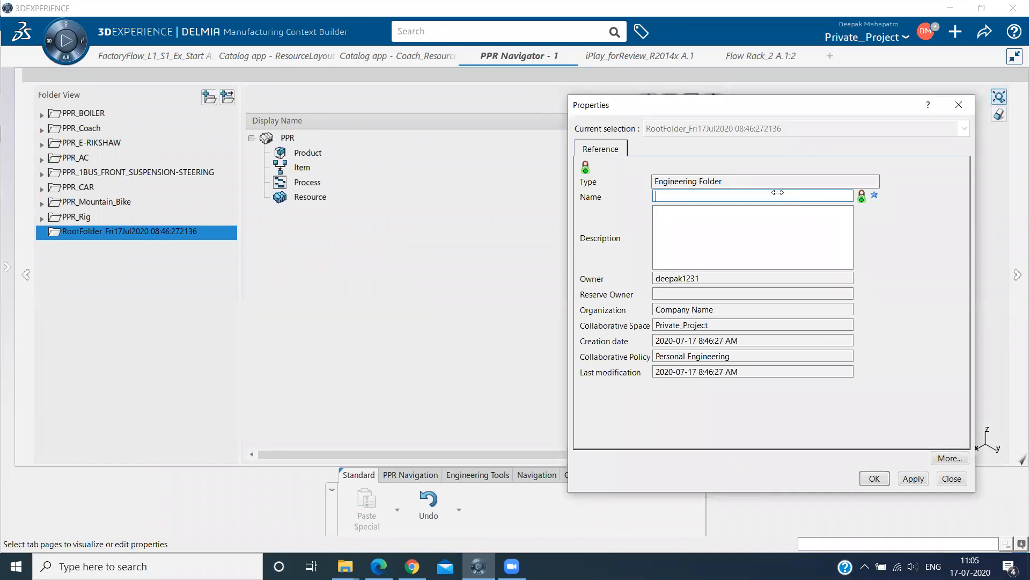
type("PPR_Headset")
key("BackSpace")
key("BackSpace")
key("BackSpace")
type("phone")
key("Return")
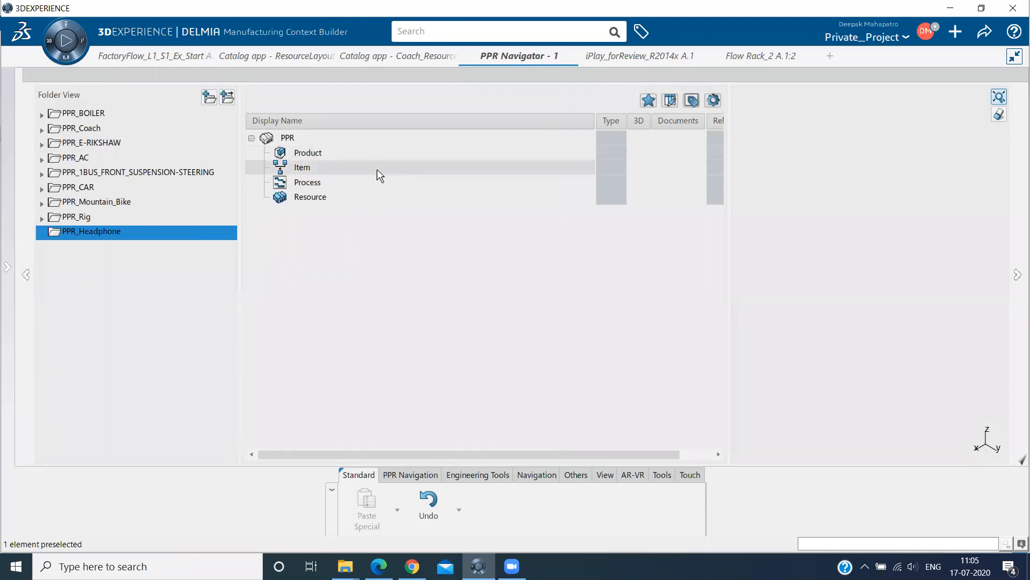
left_click(357, 198)
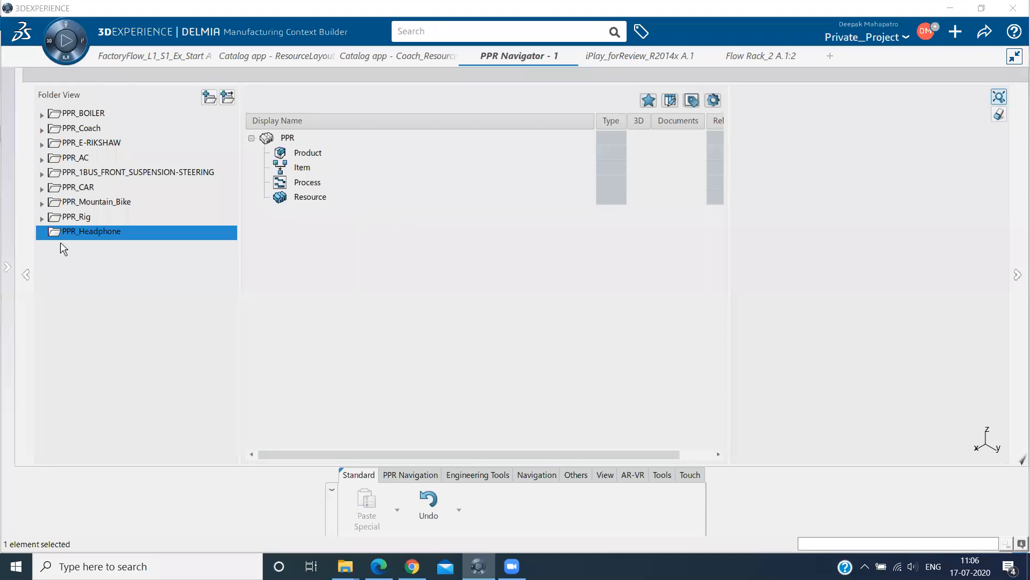
Insert a new engineering folder named Ebom under PPR_Headphone
right_click(119, 237)
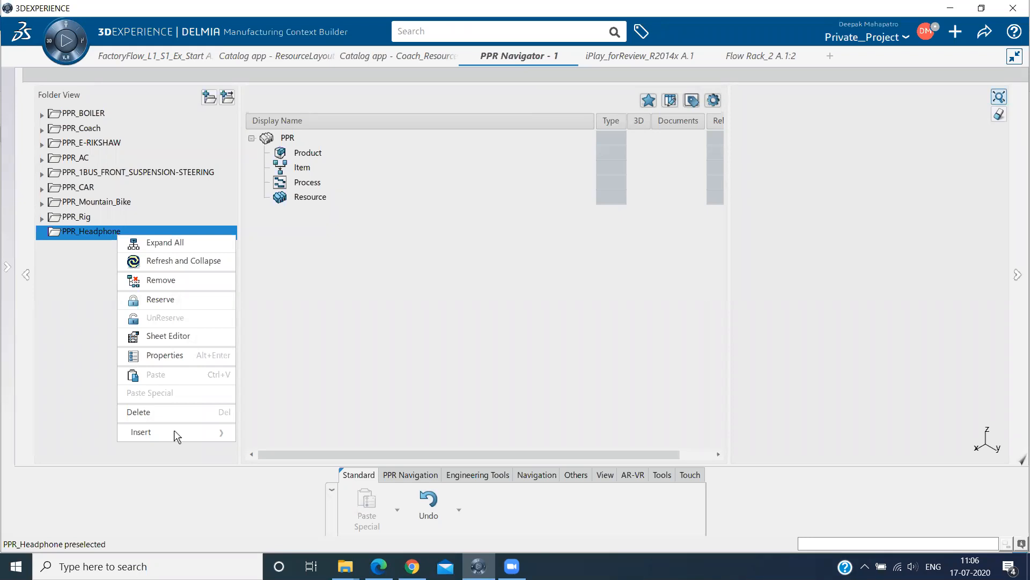
mouse_move(204, 432)
left_click(295, 432)
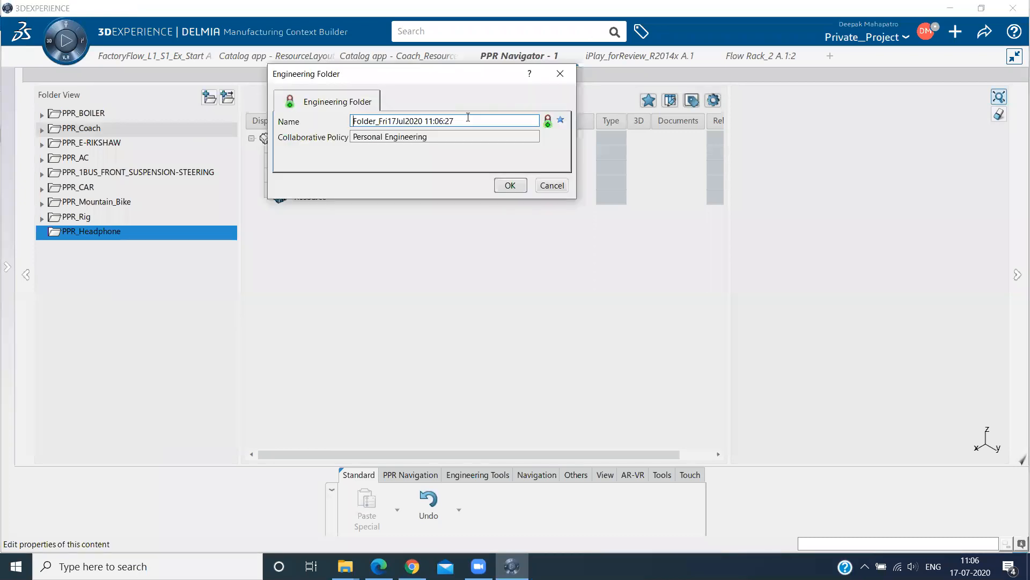
left_click_drag(468, 117, 352, 121)
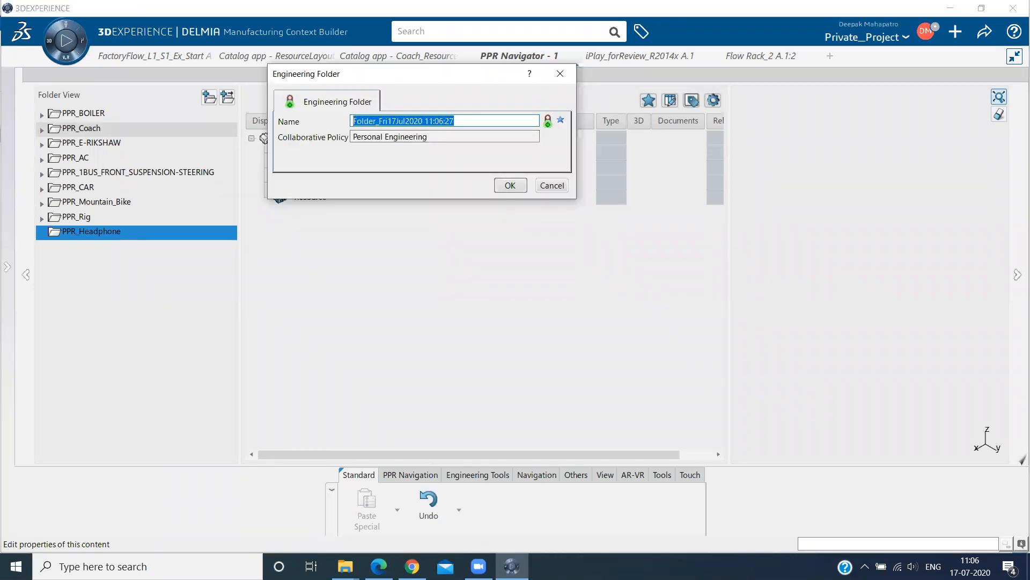
type("Ebom")
key("Return")
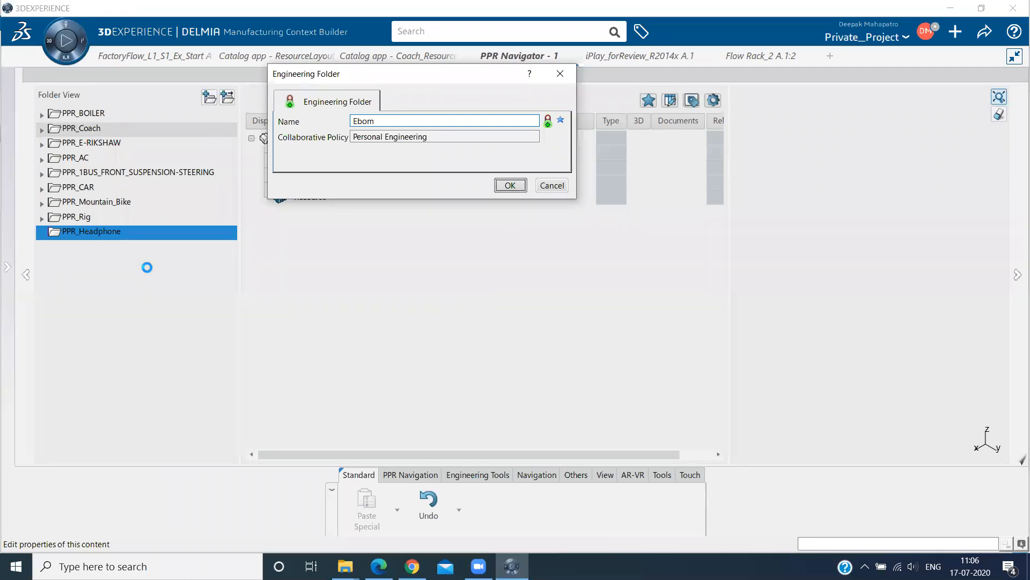
Insert a second engineering folder named MBom under PPR_Headphone
right_click(120, 234)
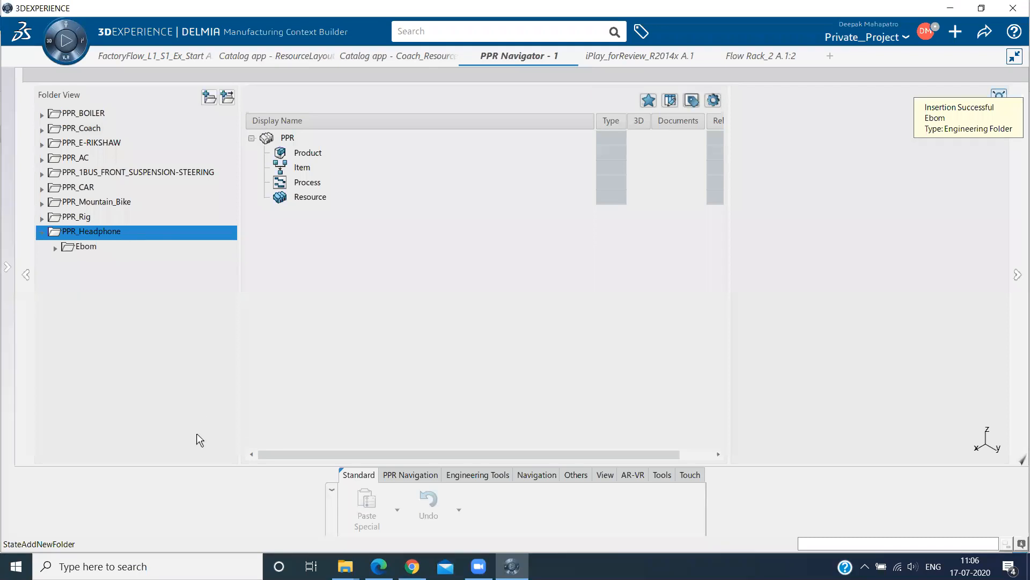
left_click(297, 431)
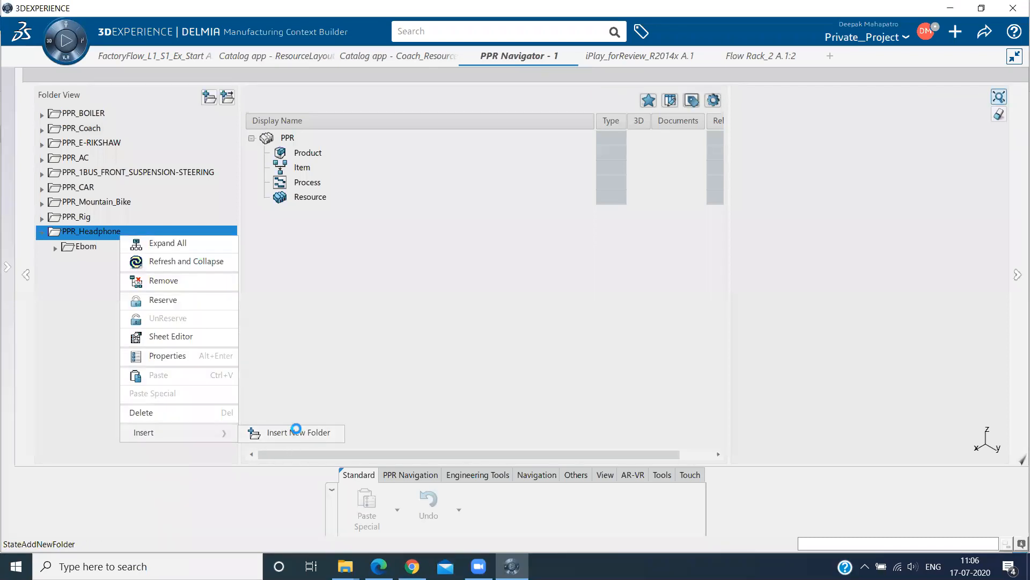
left_click_drag(461, 117, 347, 115)
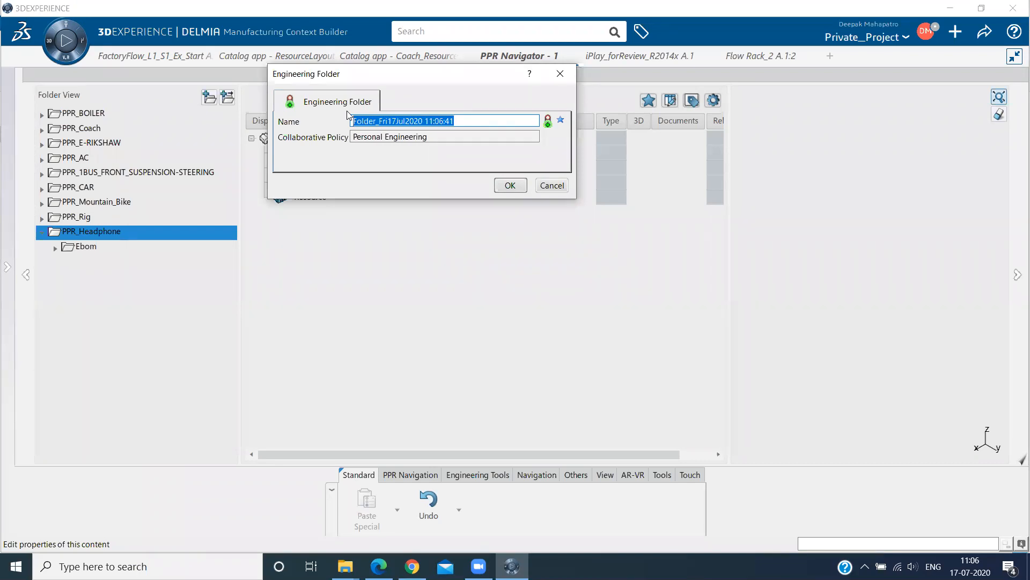
type("Mob")
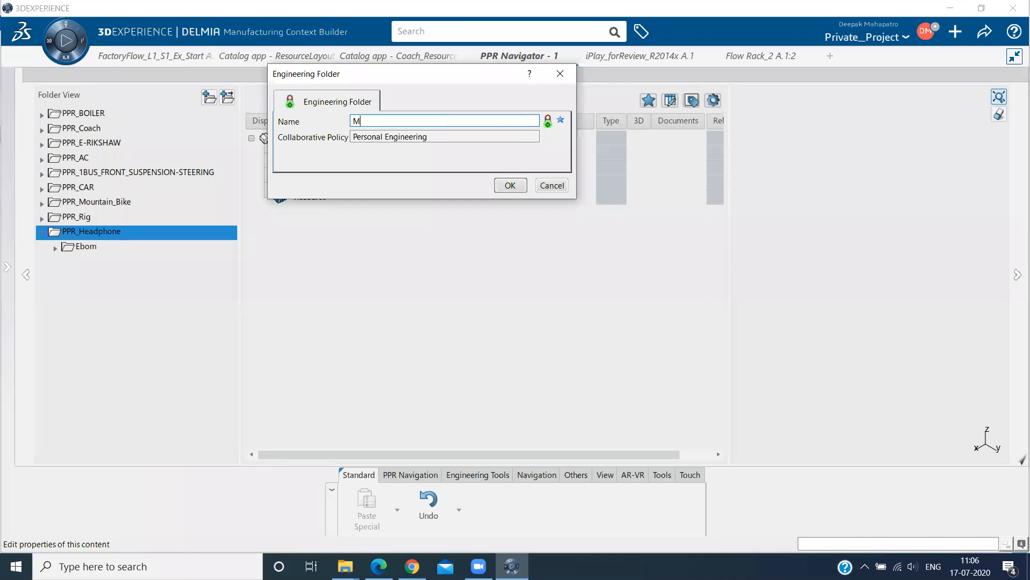
key("BackSpace")
key("BackSpace")
type("Bom")
key("Return")
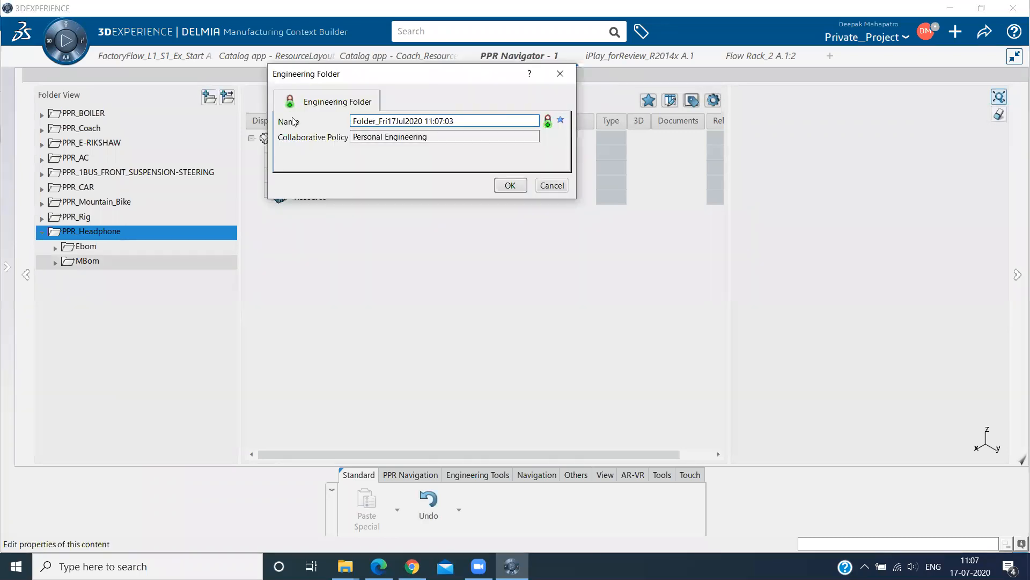
Insert an engineering folder named Process_Plan under PPR_Headphone
left_click_drag(461, 121, 294, 122)
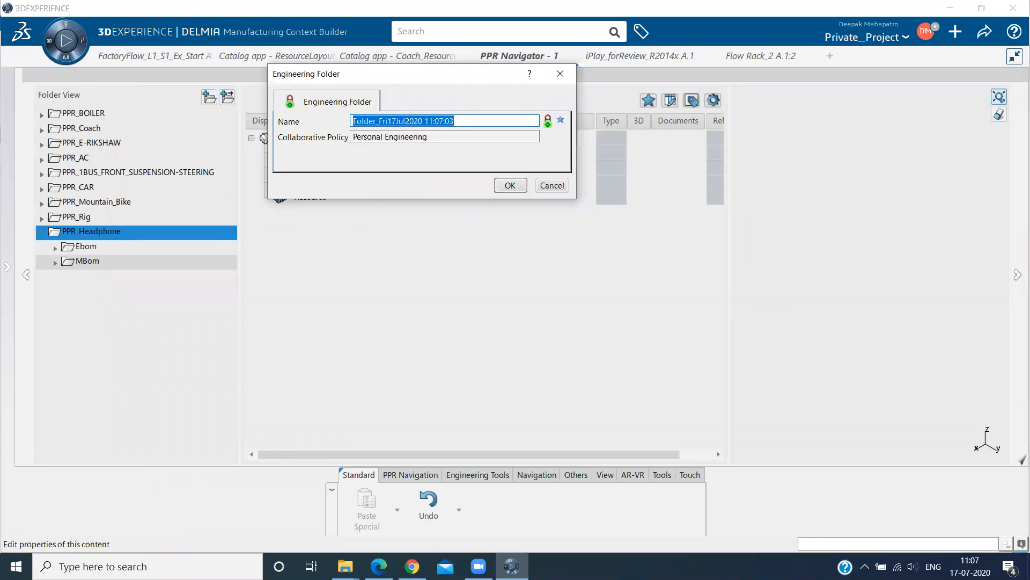
type("Pro")
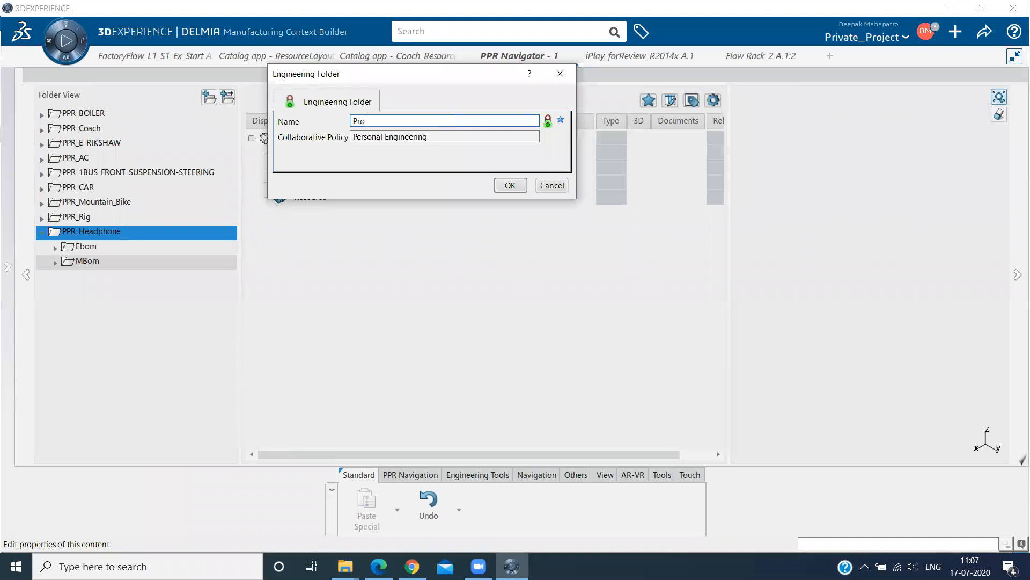
type("cess_Plan")
key("Return")
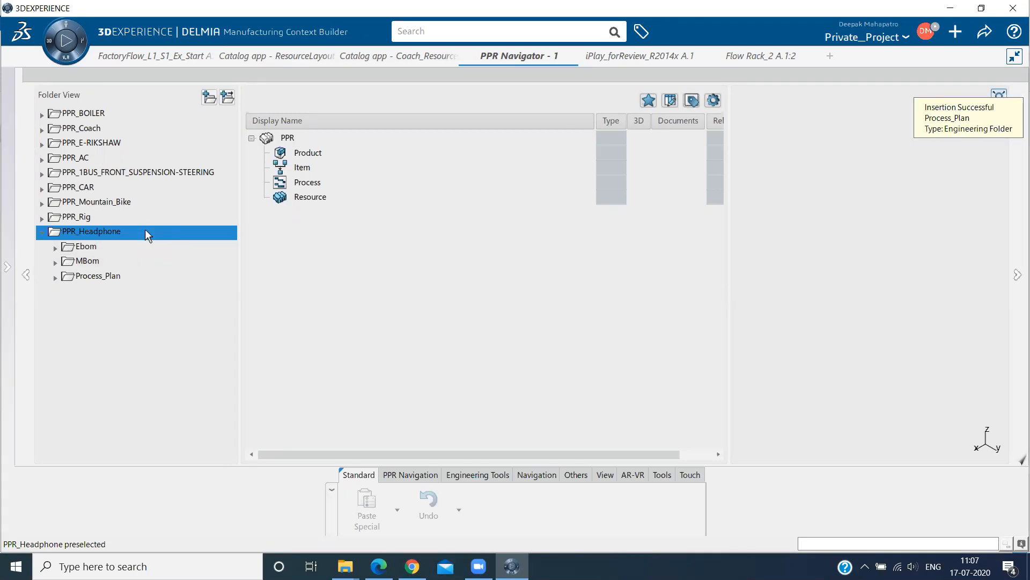
Insert an engineering folder named Plant_Layout under PPR_Headphone
right_click(144, 231)
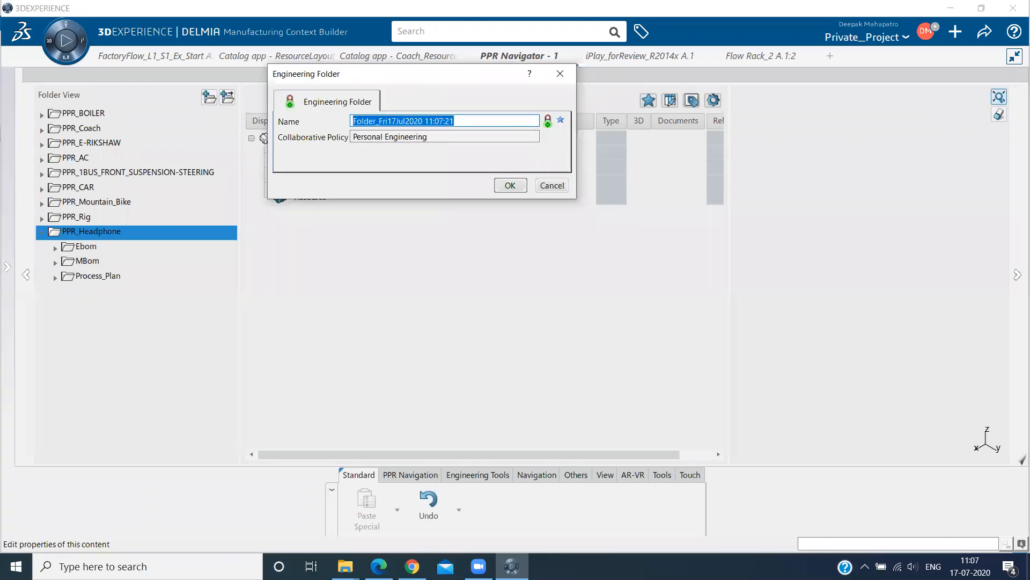
type("Plant_")
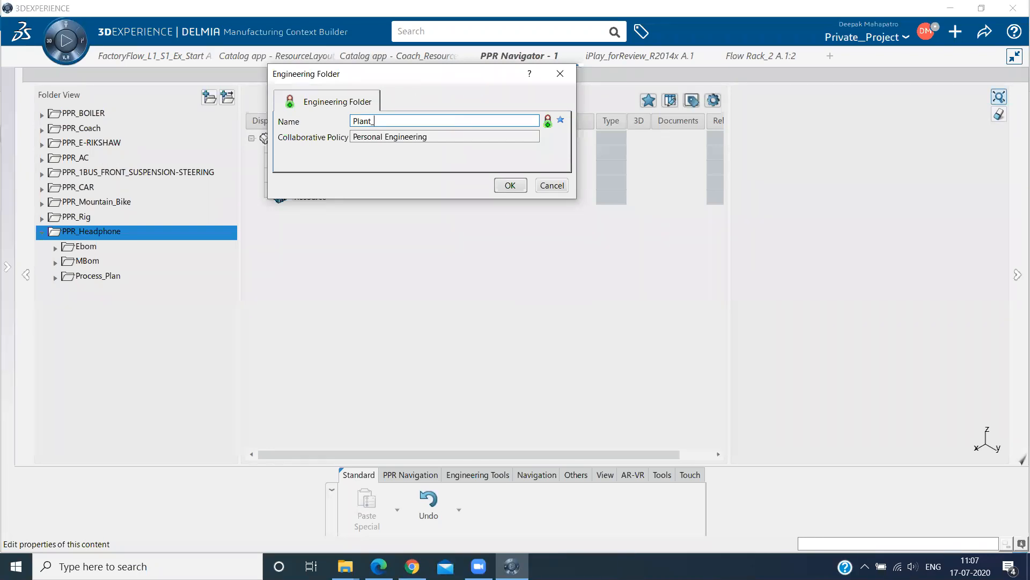
type("Layout")
key("Return")
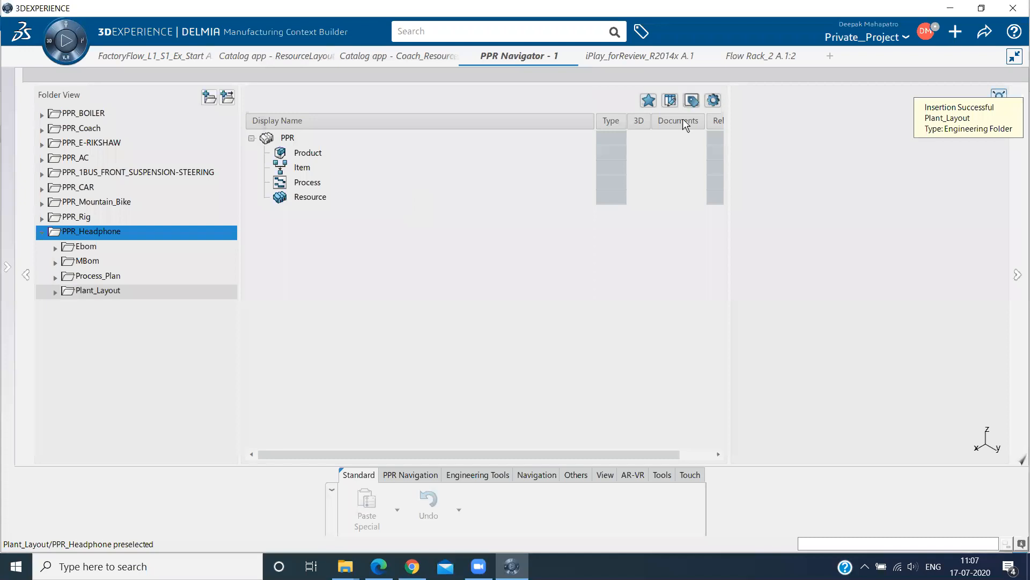
Insert the existing product iPlay_forReview_R2014x A.1 into the Ebom folder, picking it from its open session
left_click(82, 248)
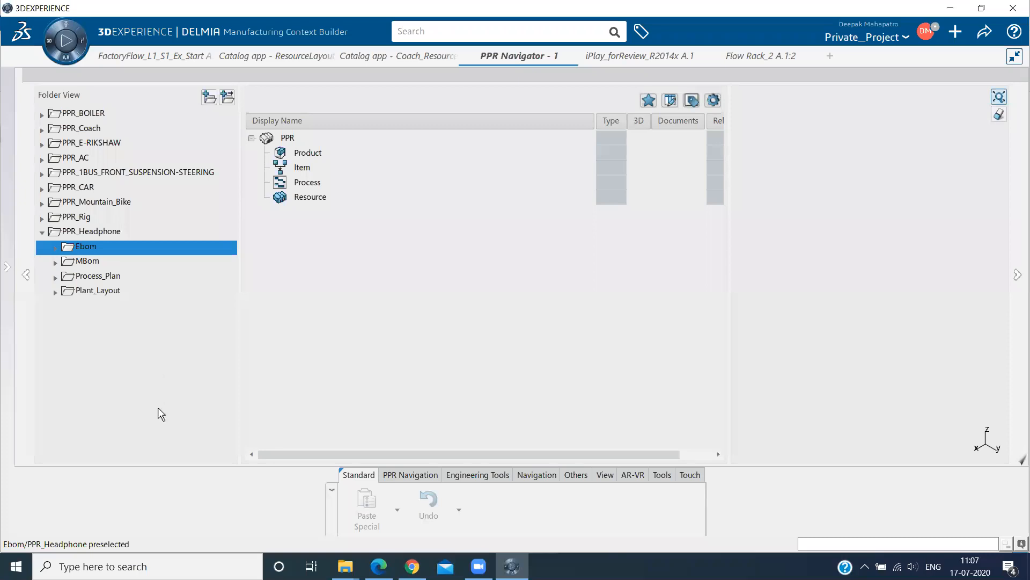
right_click(151, 455)
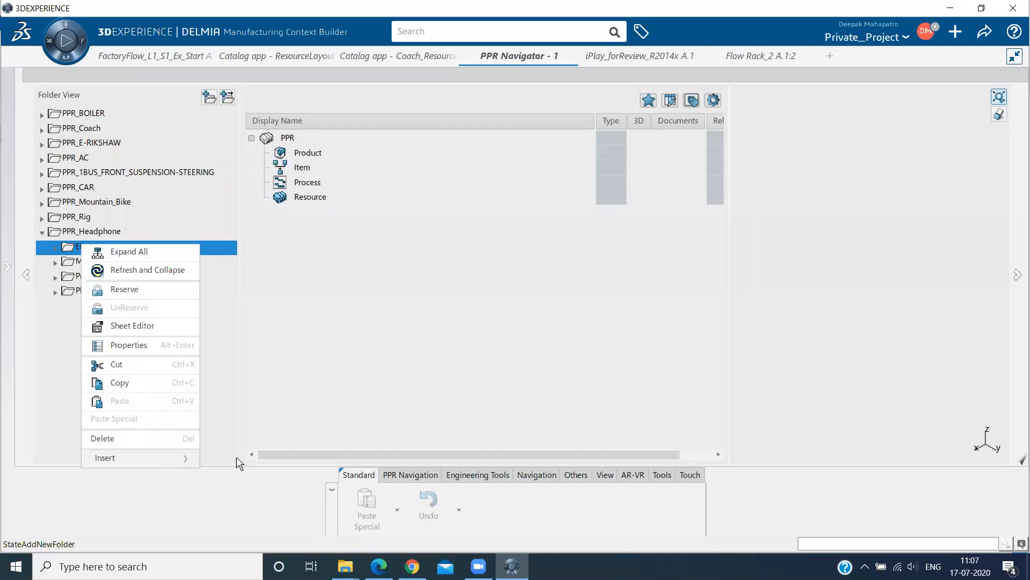
mouse_move(153, 459)
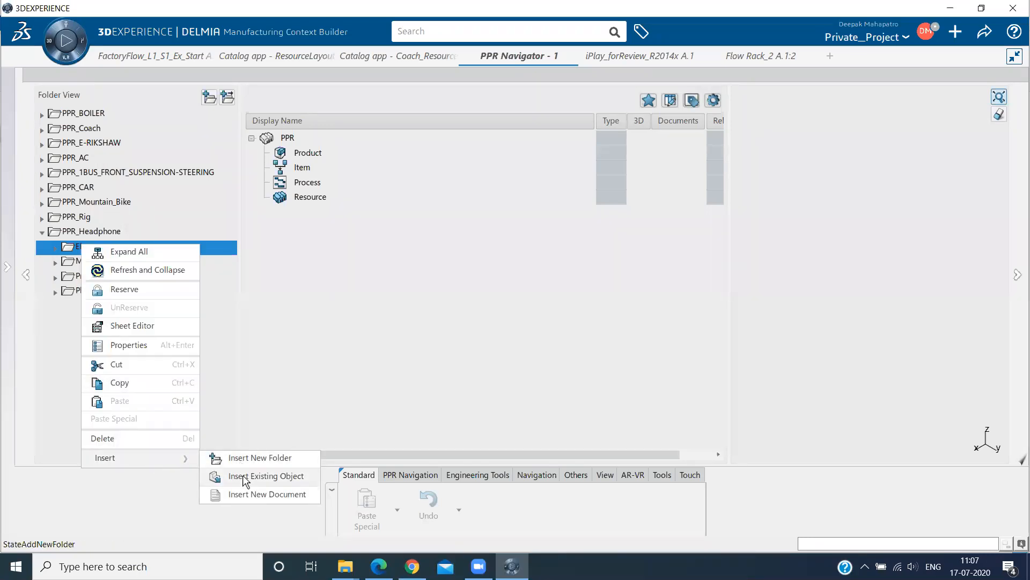
left_click(243, 474)
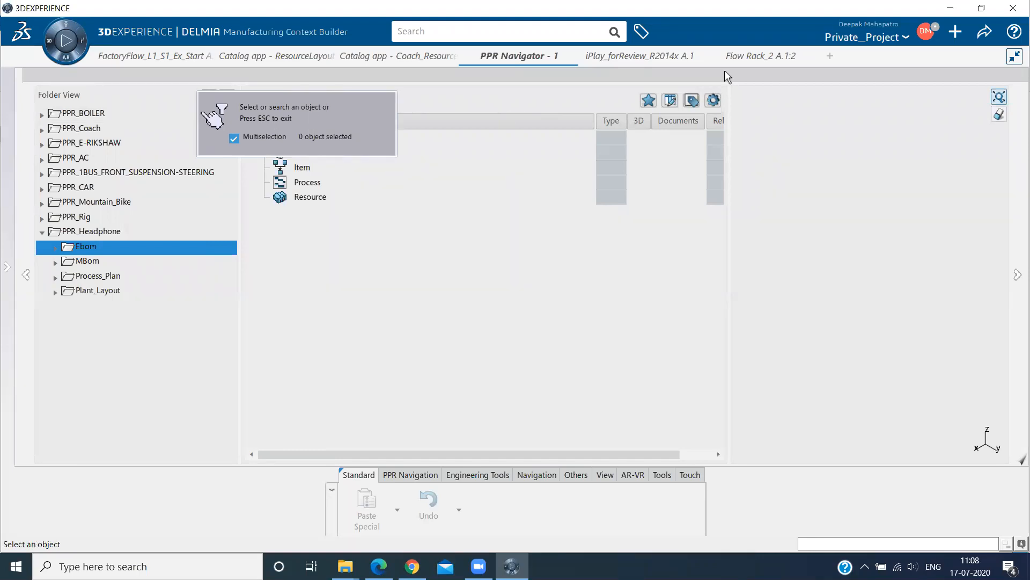
left_click(233, 138)
left_click(642, 53)
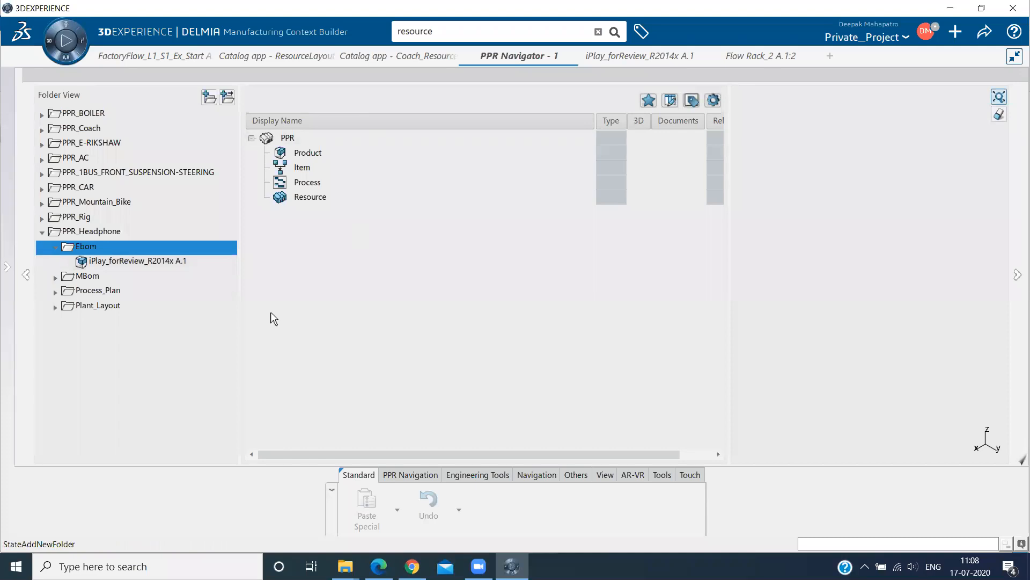
Add iPlay_forReview_R2014x A.1 from the Ebom folder to the PPR structure using the Insert drop option
left_click(160, 262)
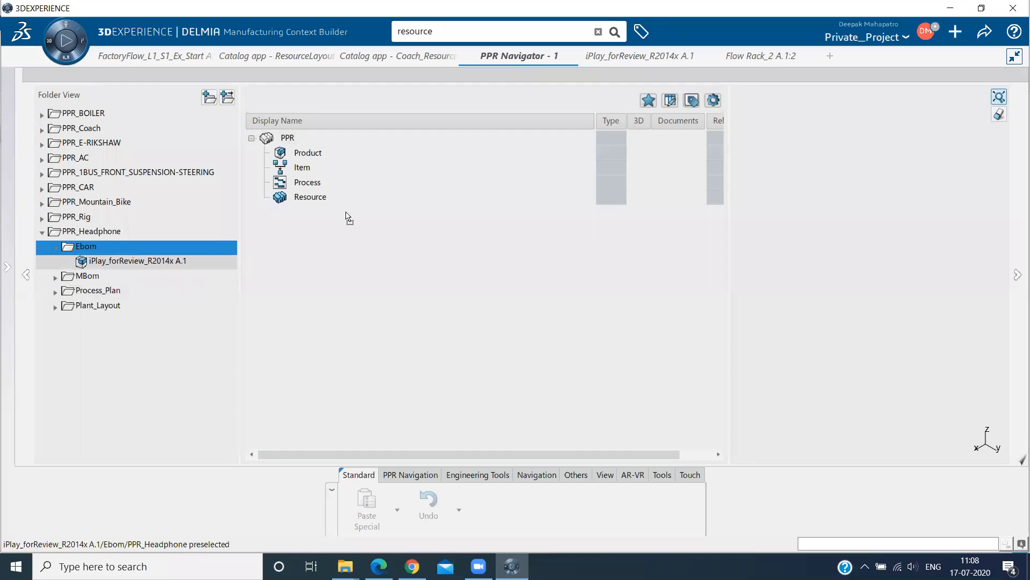
left_click_drag(346, 216, 345, 211)
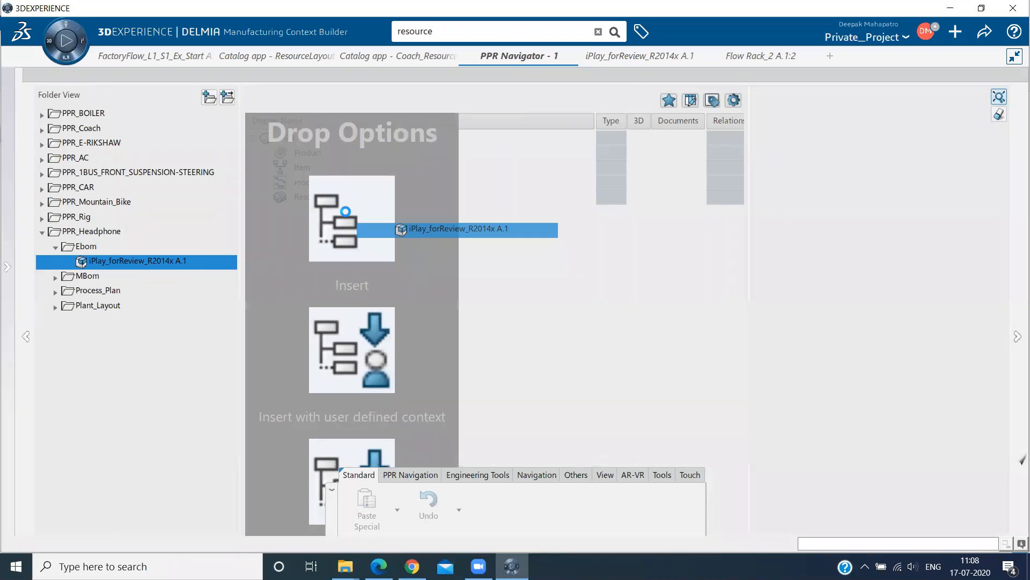
left_click_drag(346, 211, 345, 211)
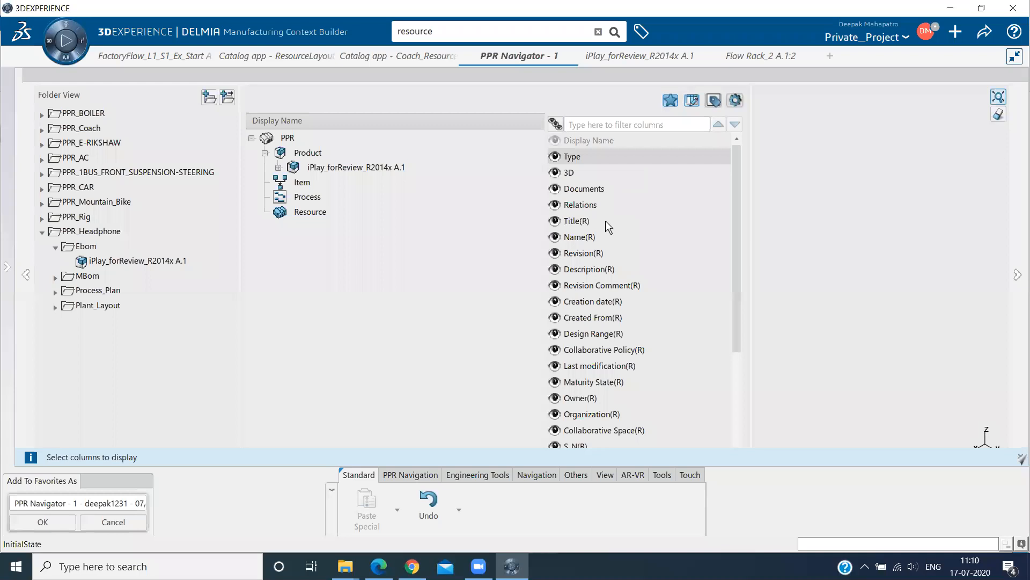
Expand iPlay_forReview_R2014x A.1 in the PPR structure and select all its components, from LRE_RXE_PlasticPart-702 through LRE_Label
left_click(590, 237)
left_click(600, 204)
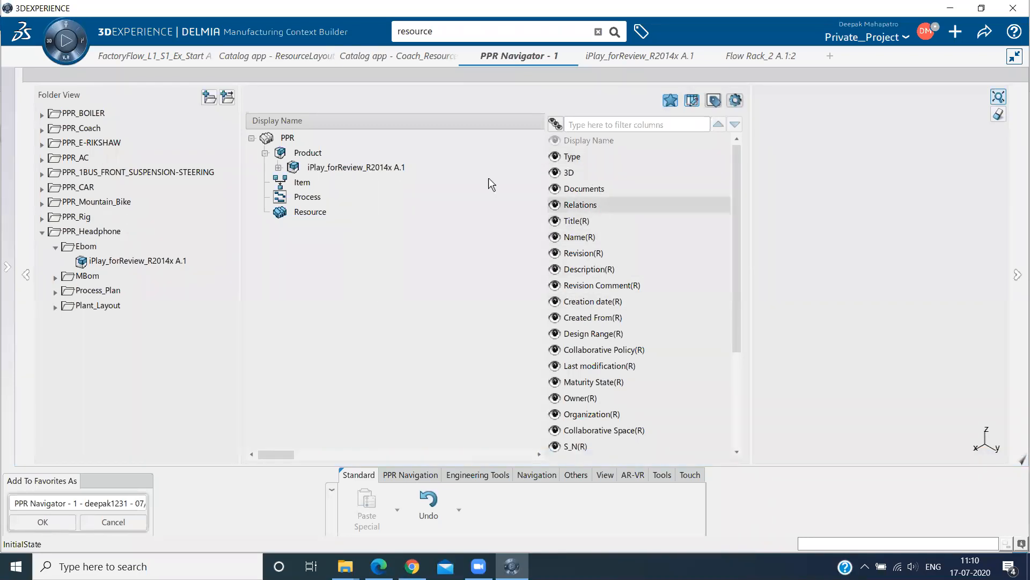
left_click(282, 174)
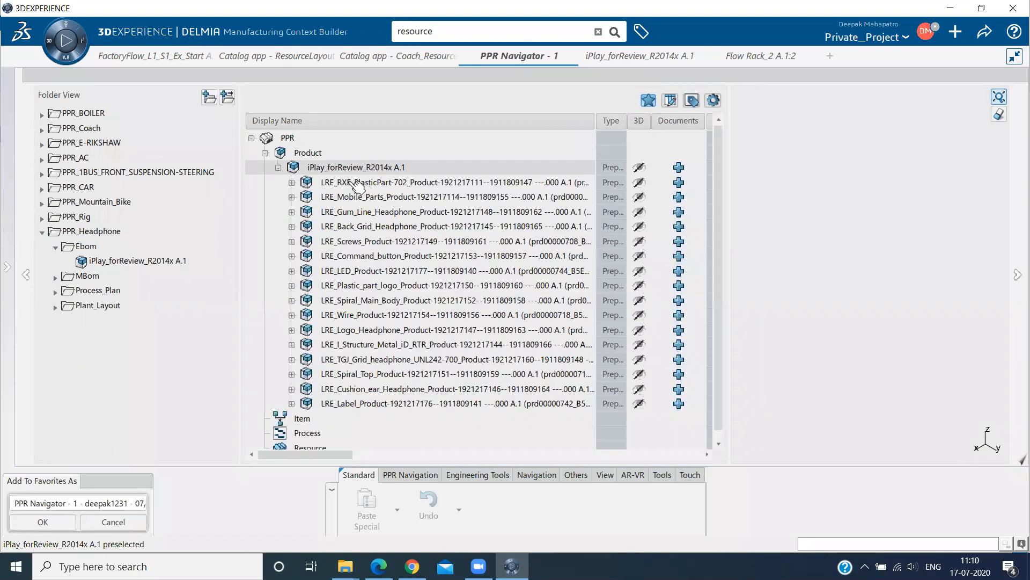
left_click(358, 185)
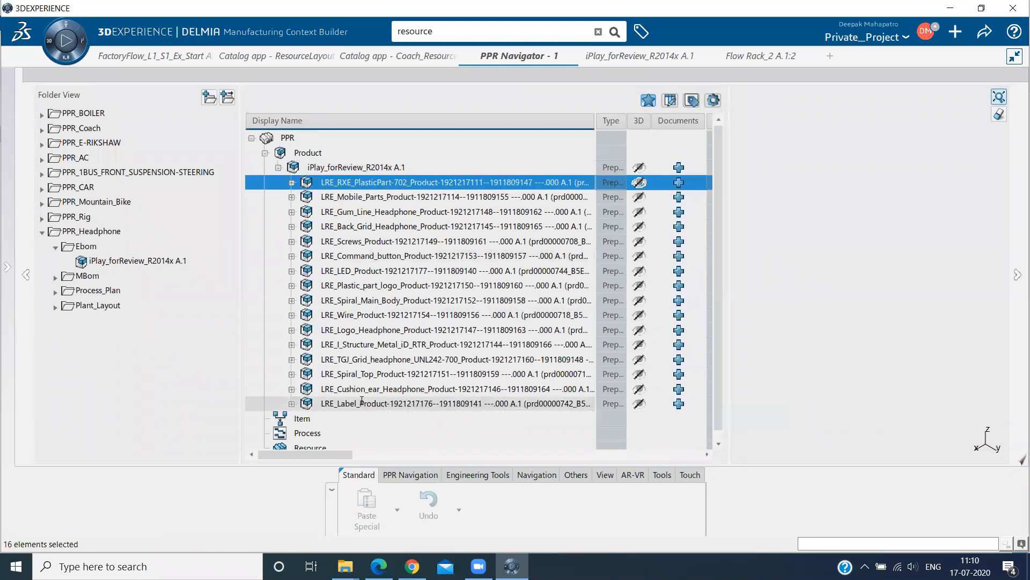
left_click(358, 402, "shift")
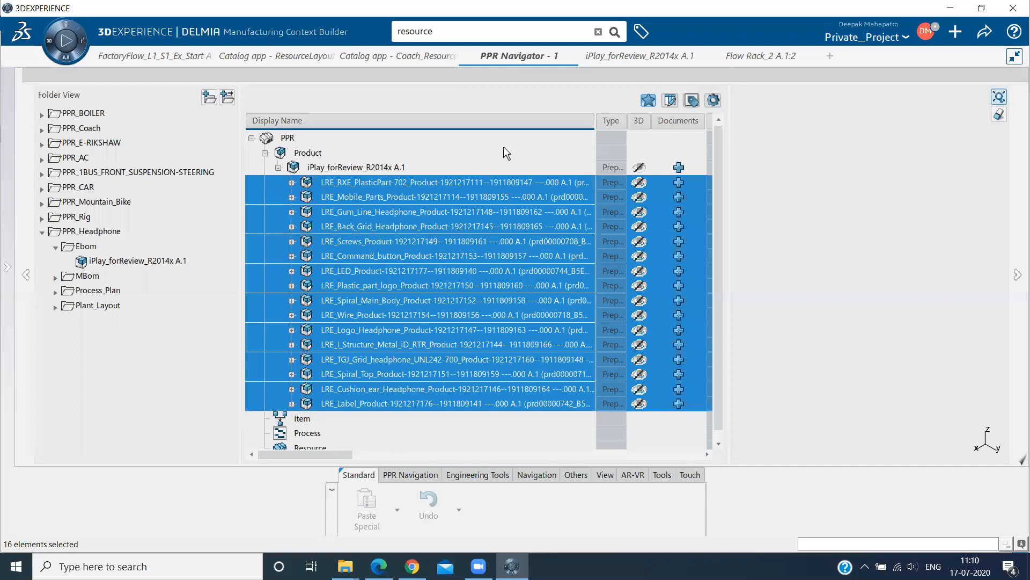
Expand the LRE_Mobile_Parts product and select its components from LRE_Set_button through LRE_Plastic_Arch
left_click(293, 189)
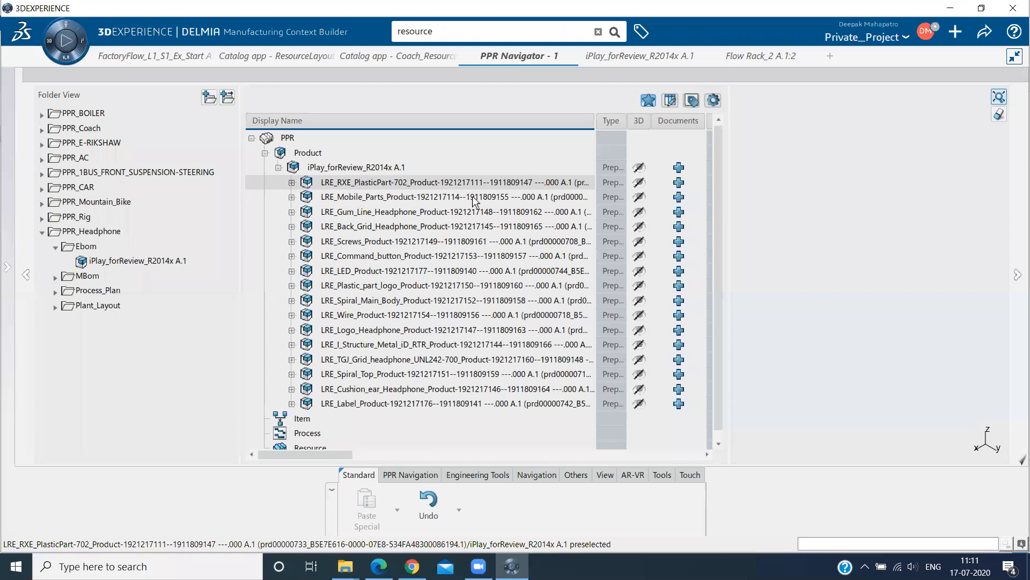
left_click(292, 183)
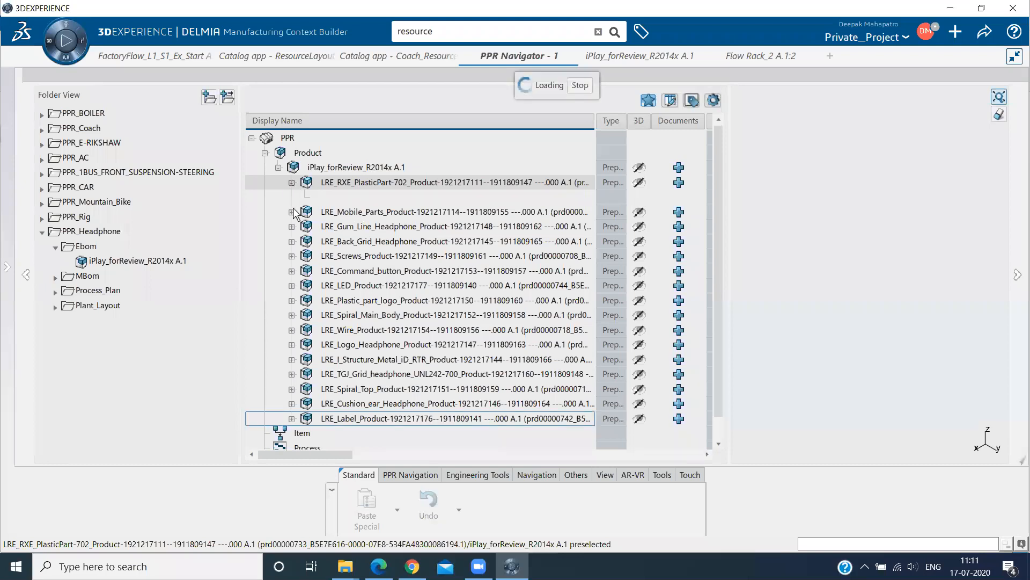
left_click(292, 197)
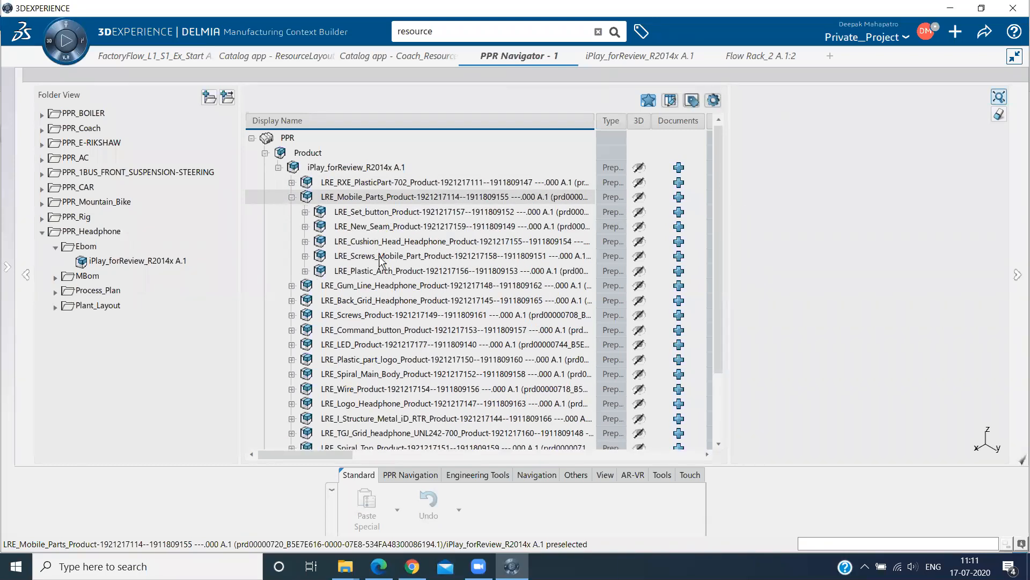
left_click(374, 214)
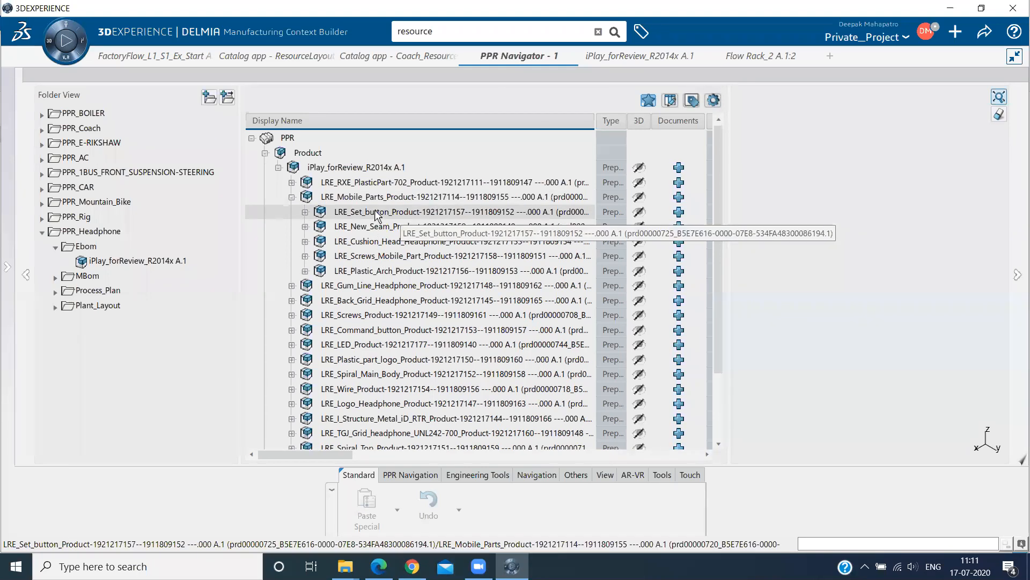
left_click(383, 271, "shift")
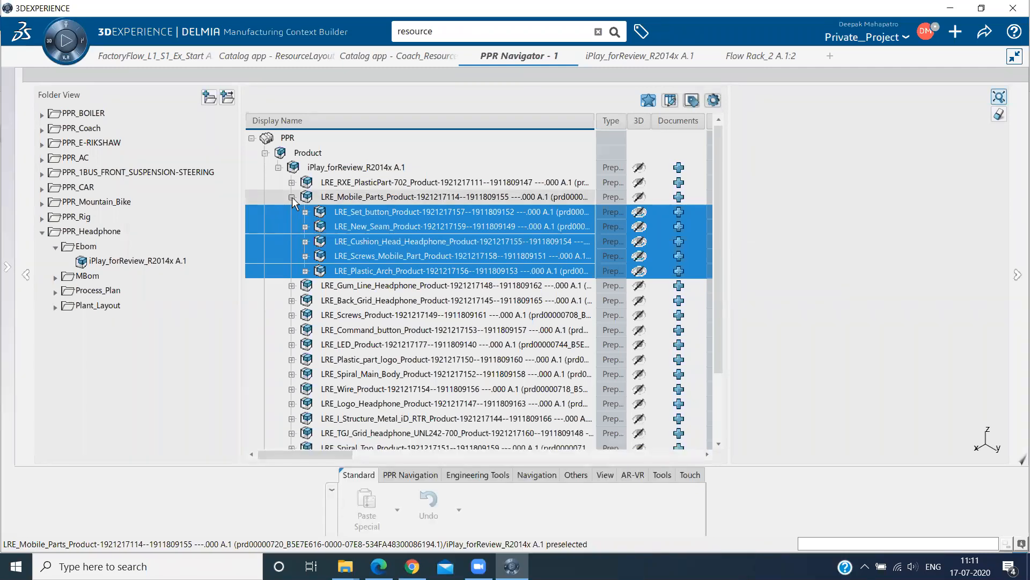
Collapse the iPlay product structure and open the PPR root from the PPR Navigator in its own 3D session
double_click(350, 197)
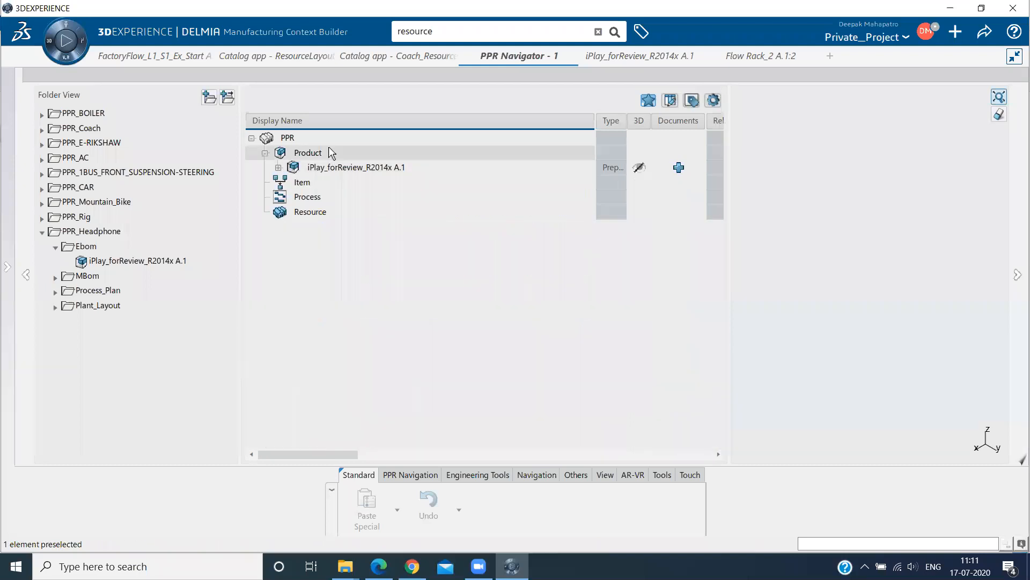
left_click(329, 150)
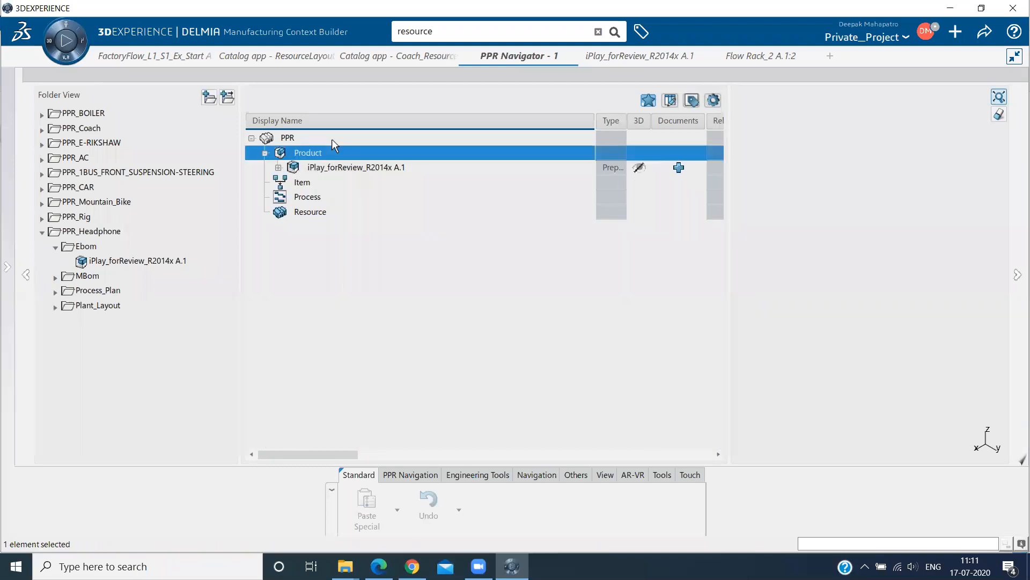
left_click(332, 138)
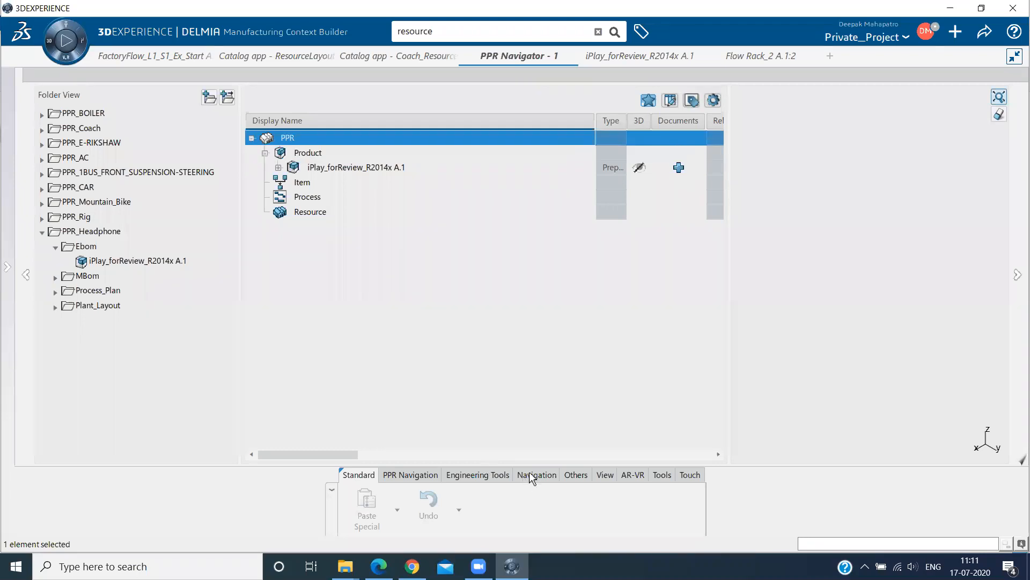
left_click(531, 475)
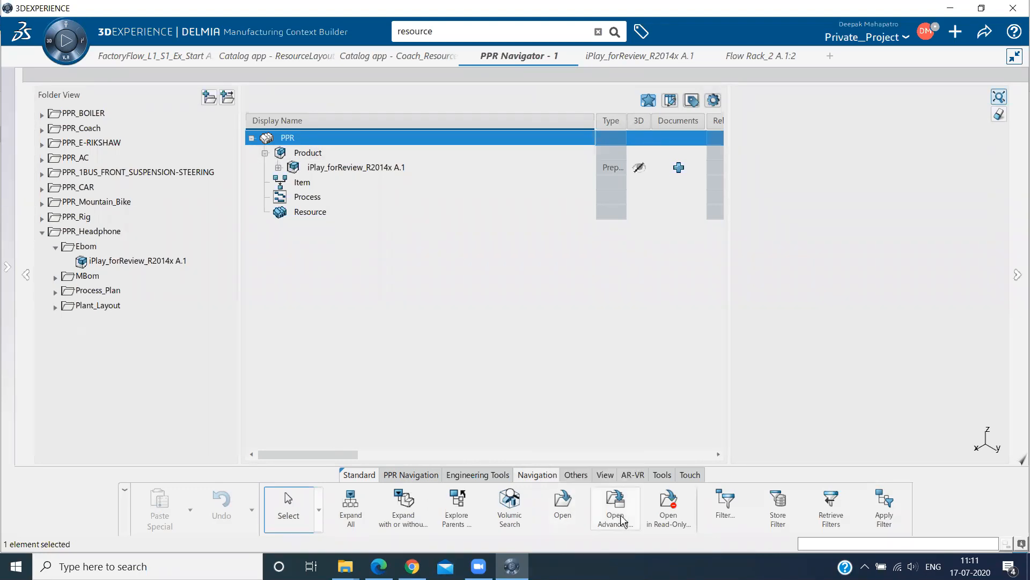
left_click(563, 507)
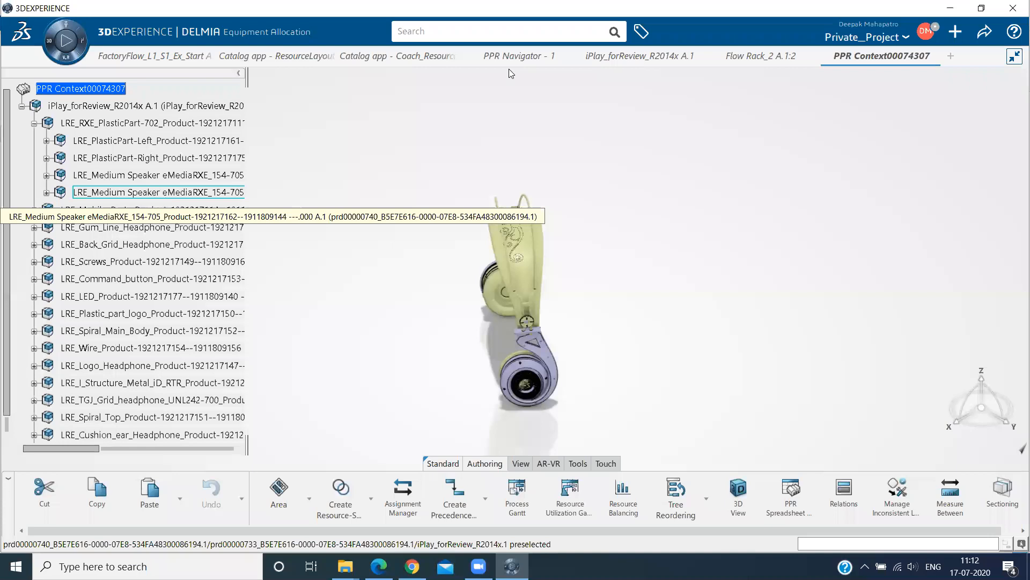
Examine the Open Advanced options for the PPR root in the PPR Navigator and leave without opening anything
left_click(550, 59)
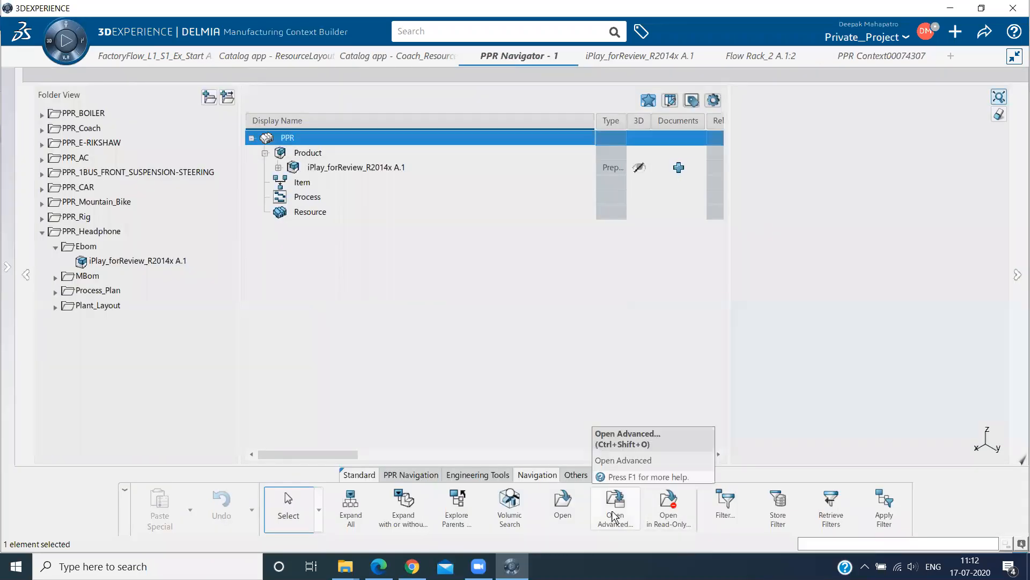
left_click(615, 516)
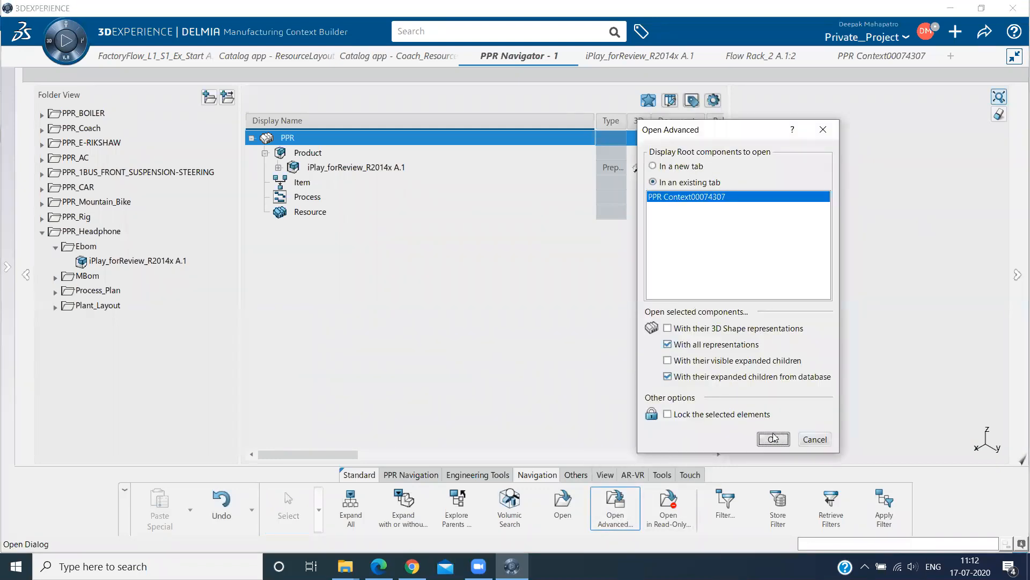
left_click(823, 130)
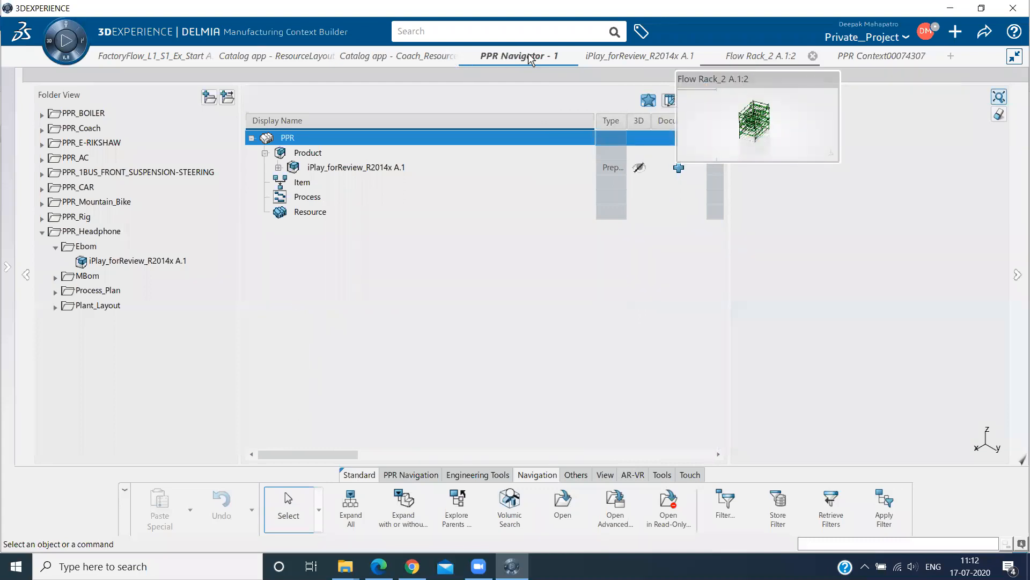
Return to the PPR Context00074307 session and collapse the LRE_RXE_PlasticPart-702 product in its tree
left_click(761, 56)
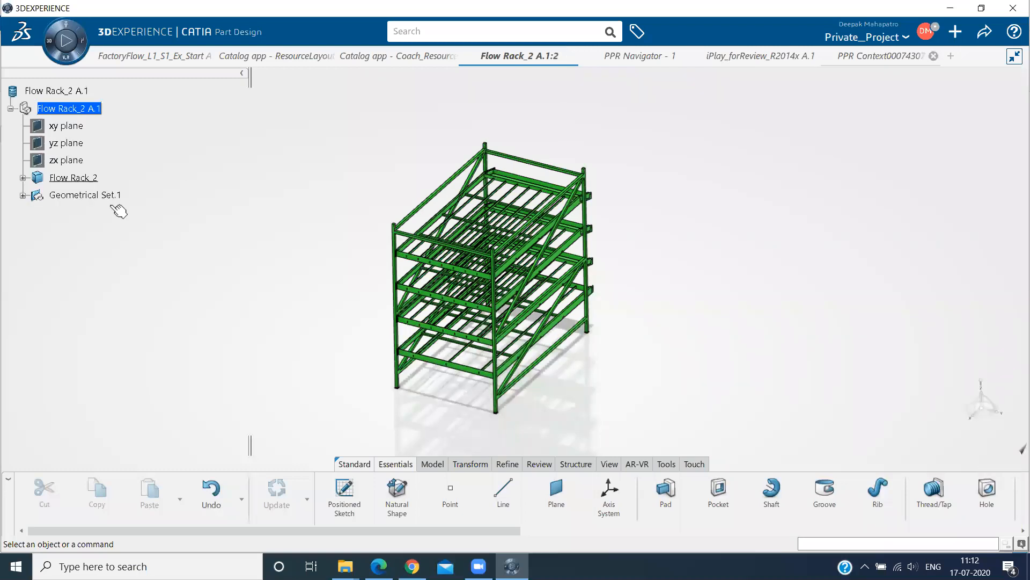
left_click(874, 57)
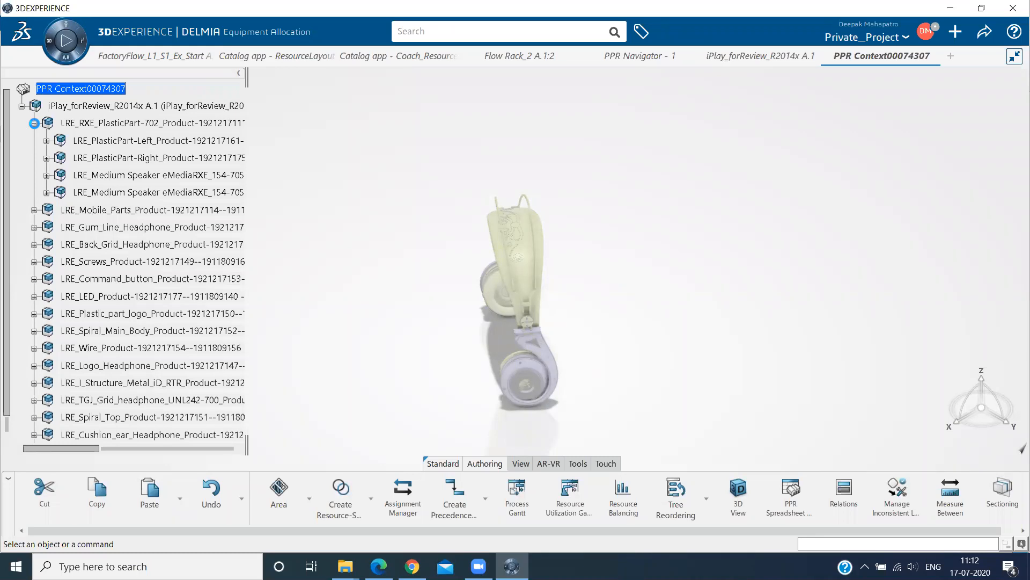
left_click(35, 123)
key("Down")
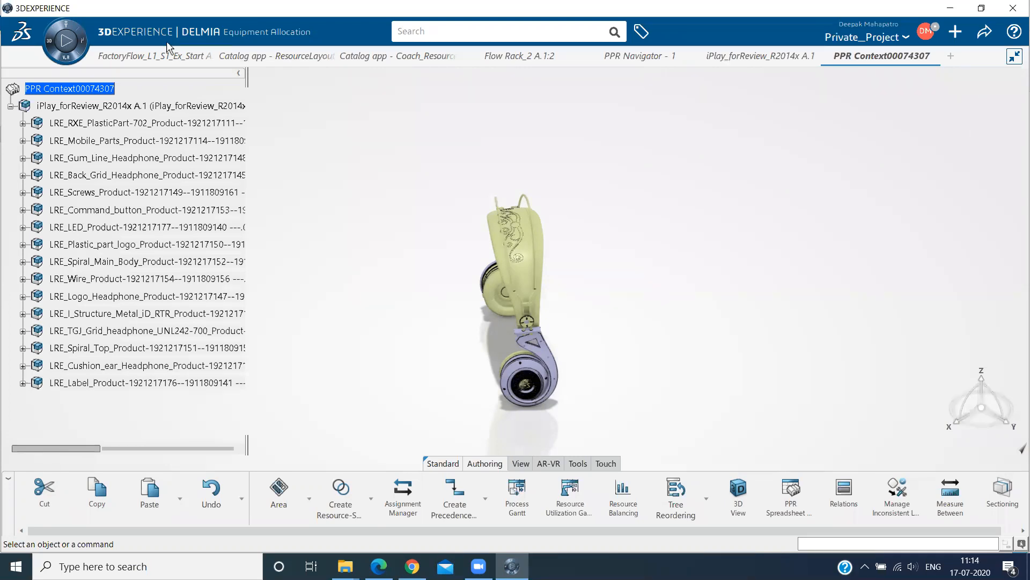
Find the Manufactured Item Definition app by searching for "manufa" and launch it for the PPR context
left_click(66, 56)
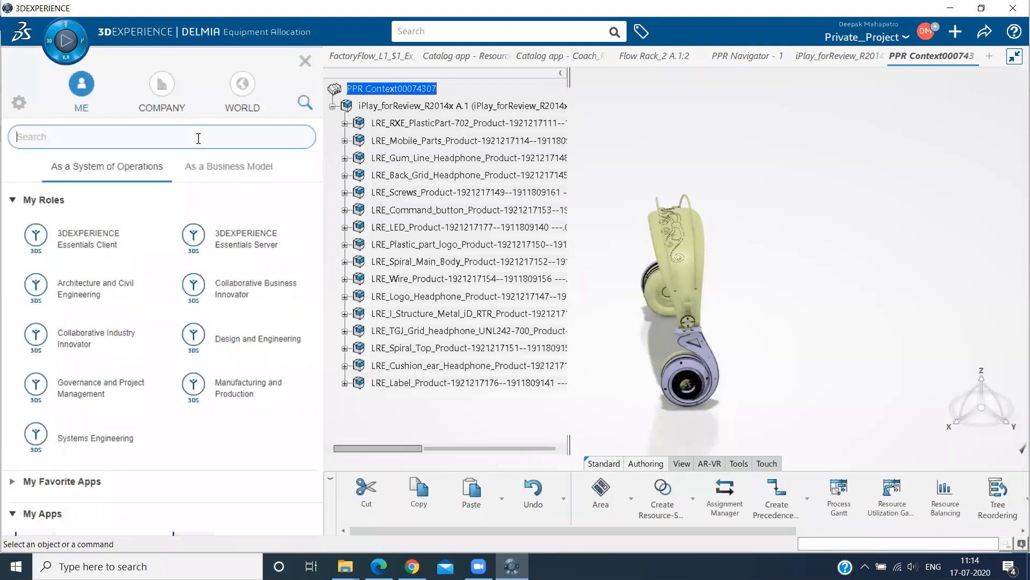
type("ma")
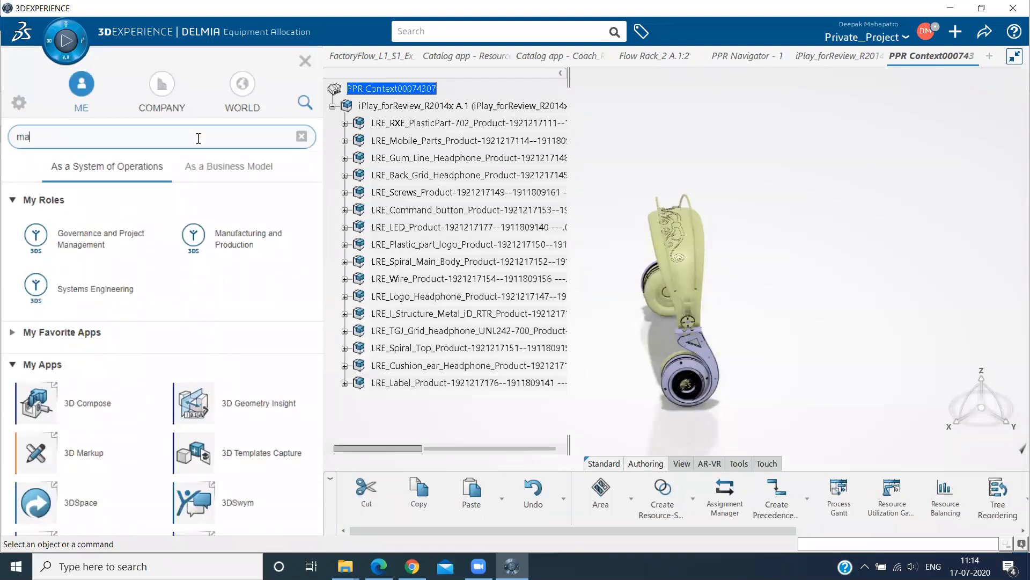
type("nufa")
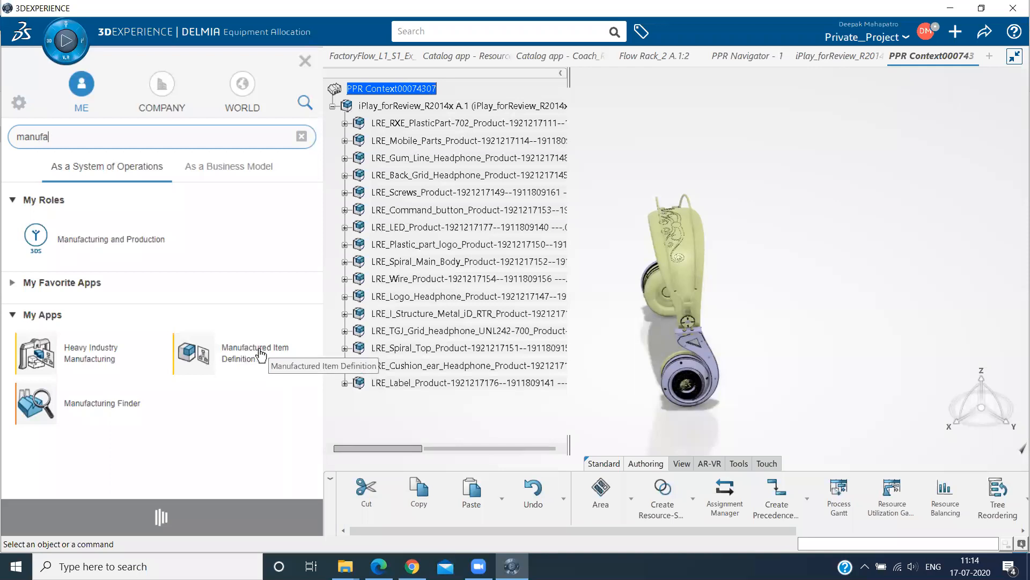
left_click(257, 347)
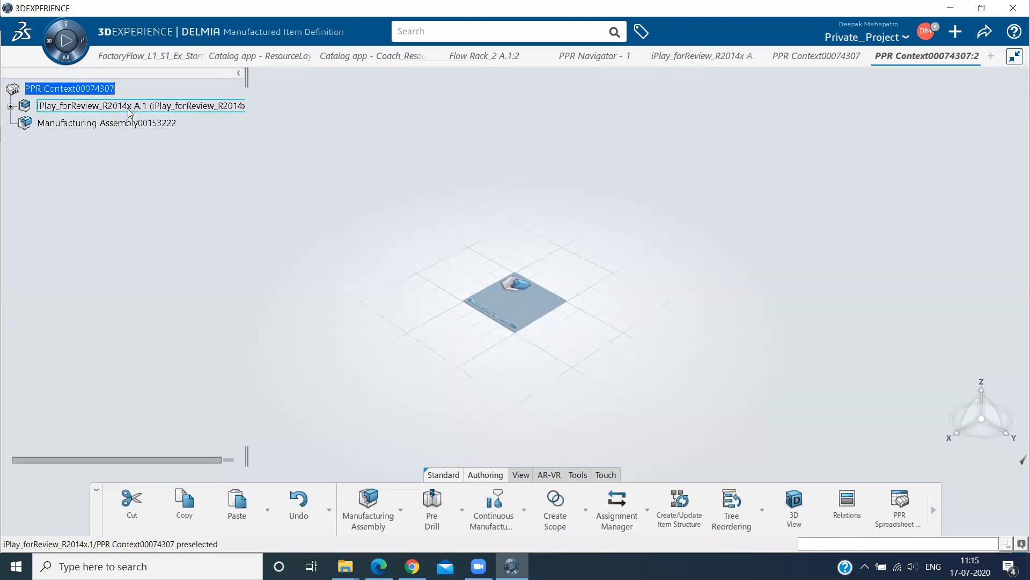
Create a scope between the root Manufacturing Assembly and the product iPlay_forReview_R2014x A.1
right_click(103, 123)
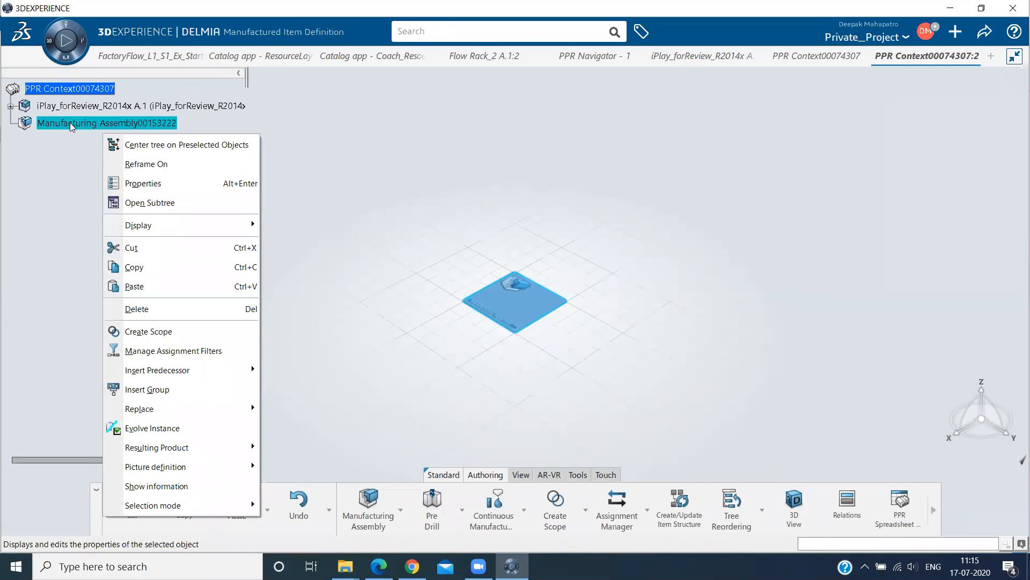
left_click(562, 518)
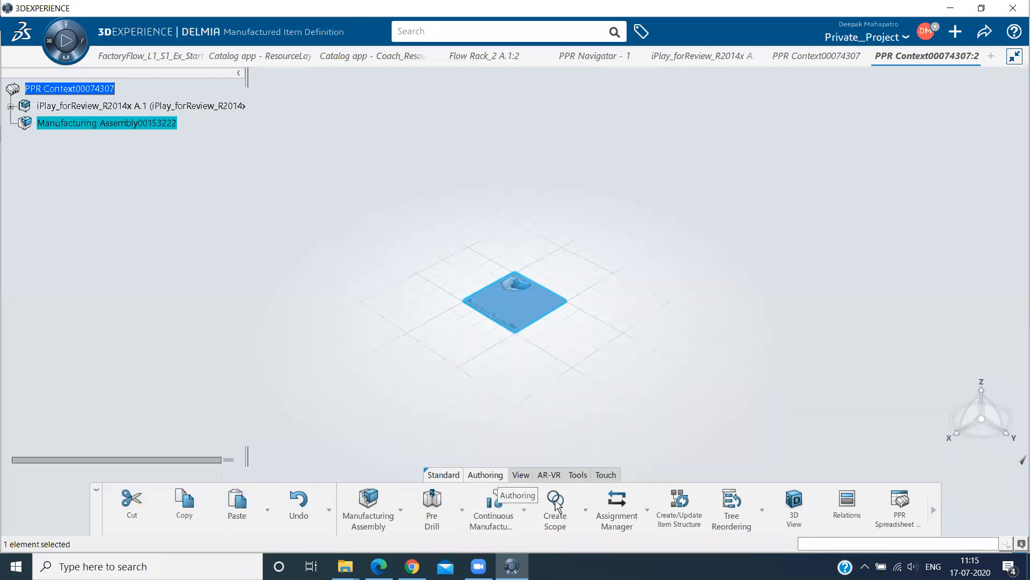
right_click(124, 124)
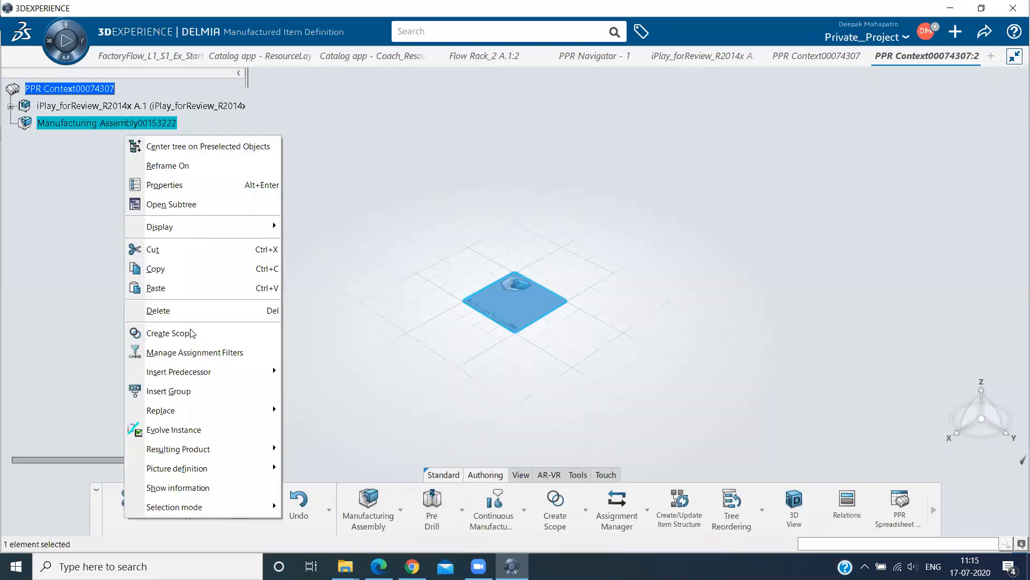
left_click(166, 333)
left_click(174, 104)
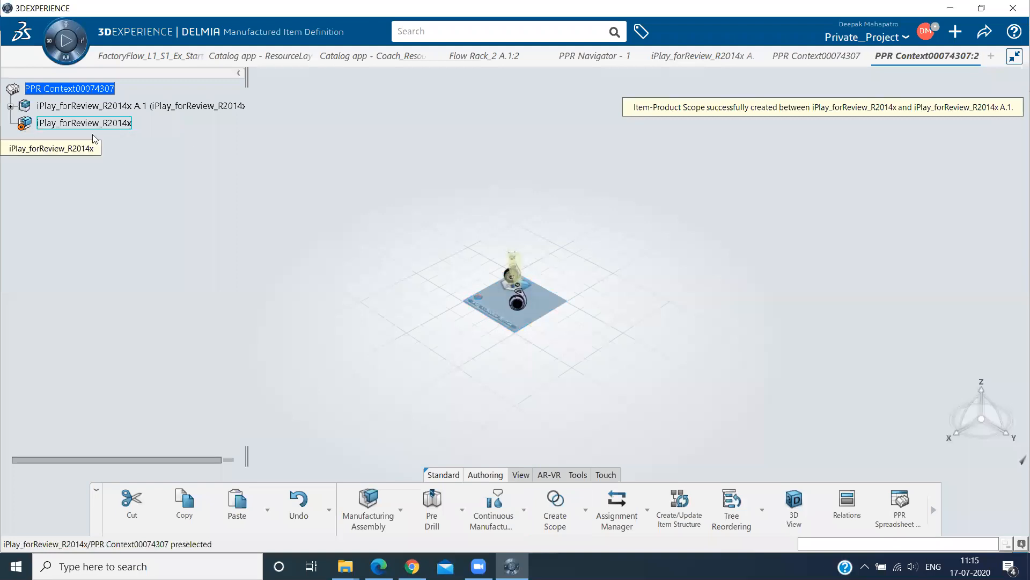
Expand the product iPlay_forReview_R2014x A.1 and display it in an enlarged 3D View window
left_click(11, 105)
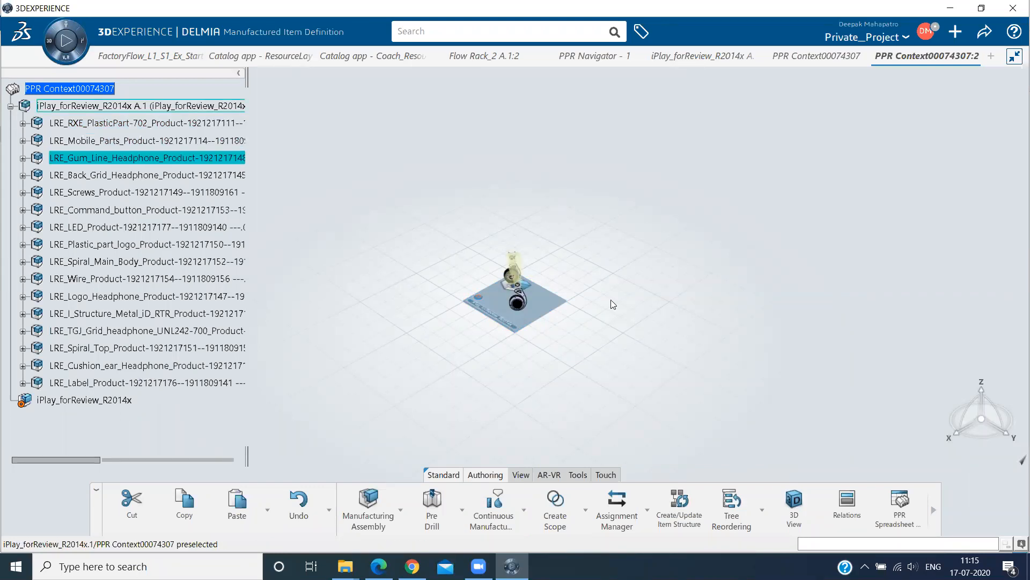
middle_click_drag(578, 198, 366, 188)
middle_click_drag(300, 177, 257, 193)
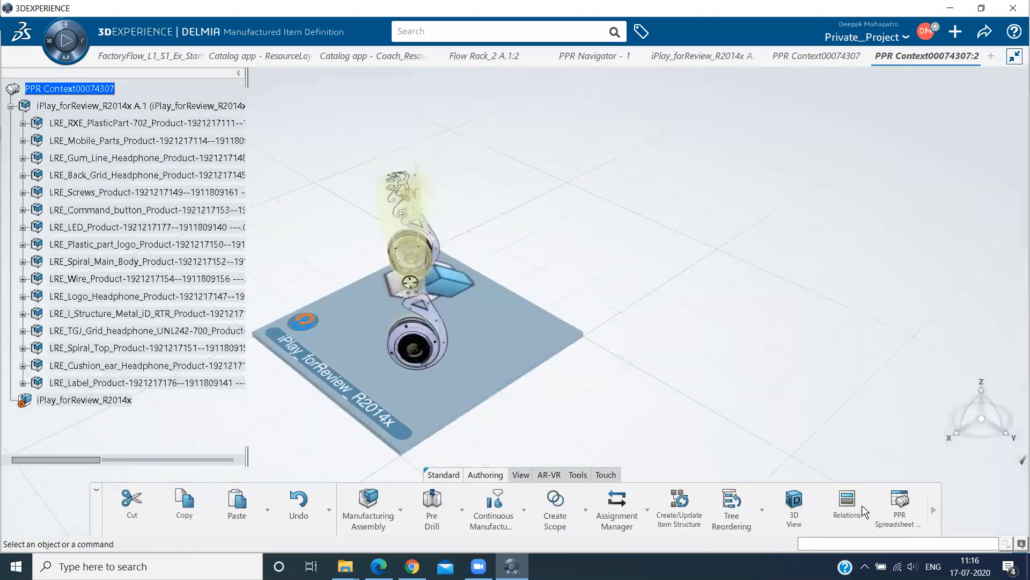
left_click(805, 508)
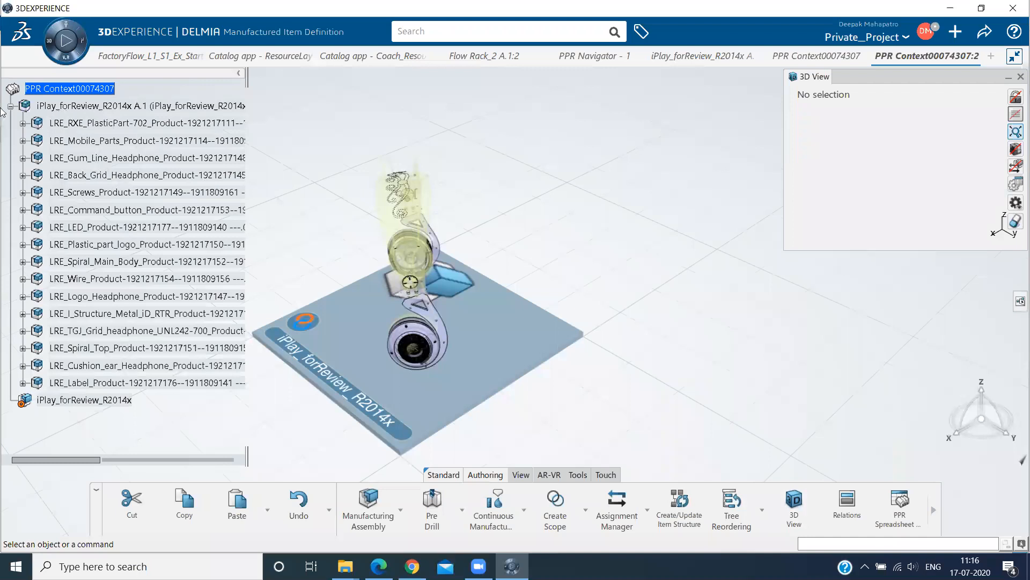
left_click(86, 108)
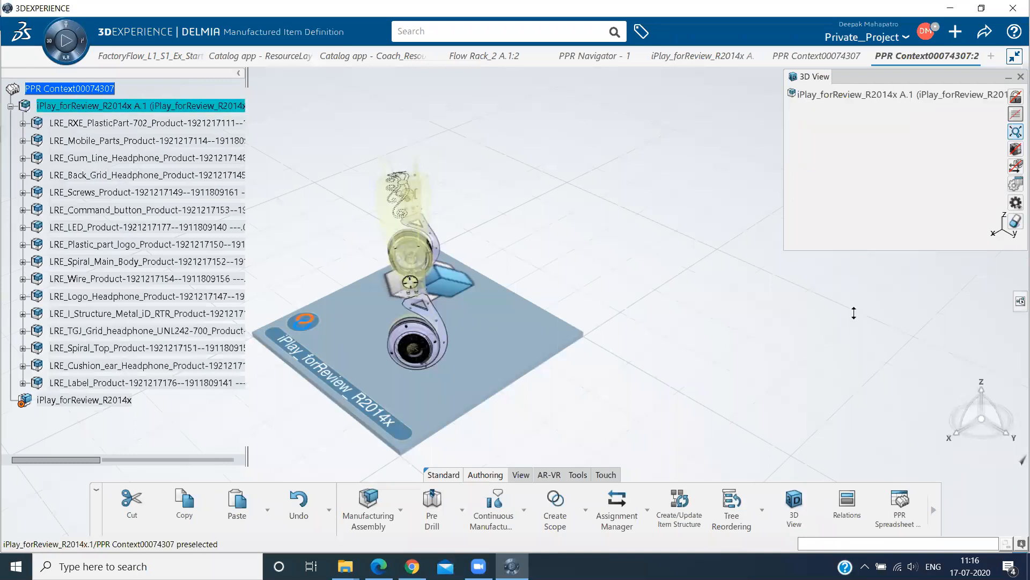
left_click_drag(853, 313, 849, 400)
left_click_drag(781, 242, 671, 257)
middle_click_drag(963, 238, 751, 195)
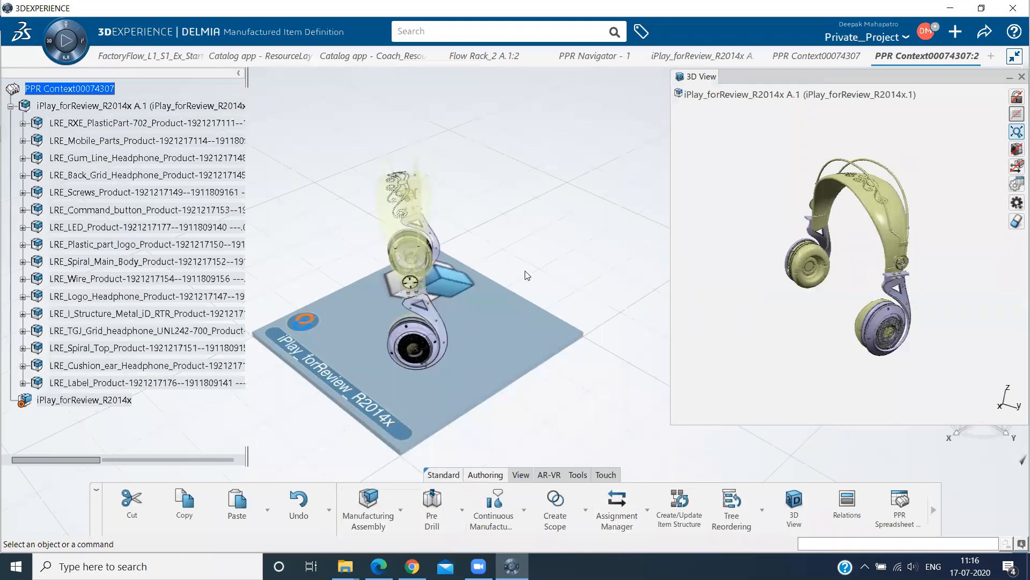
Collapse the iPlay_forReview_R2014x A.1 product and insert a Manufacturing Assembly under the scoped iPlay_forReview_R2014x item
middle_click_drag(499, 257, 522, 272)
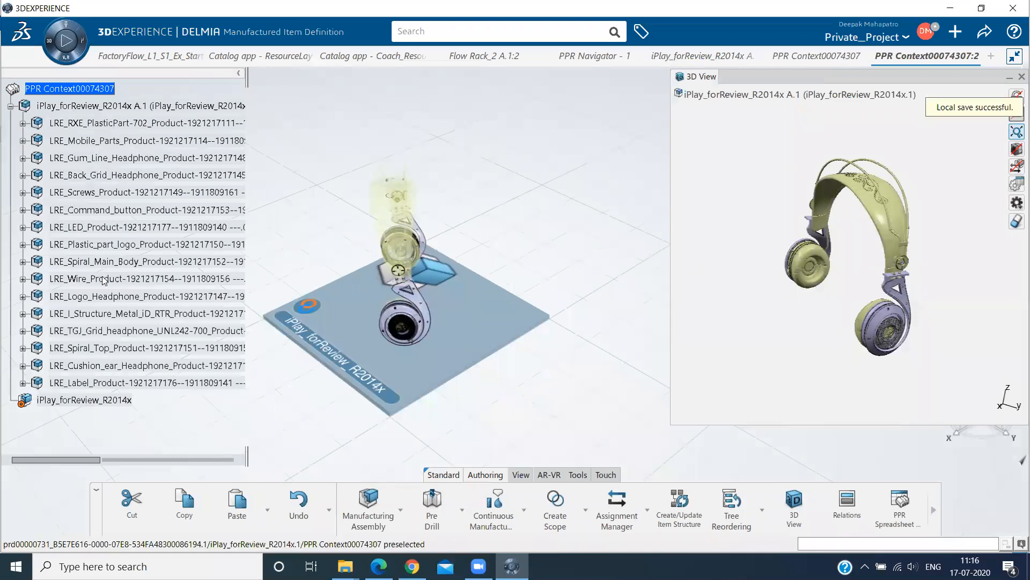
scroll(135, 134, "down", 2)
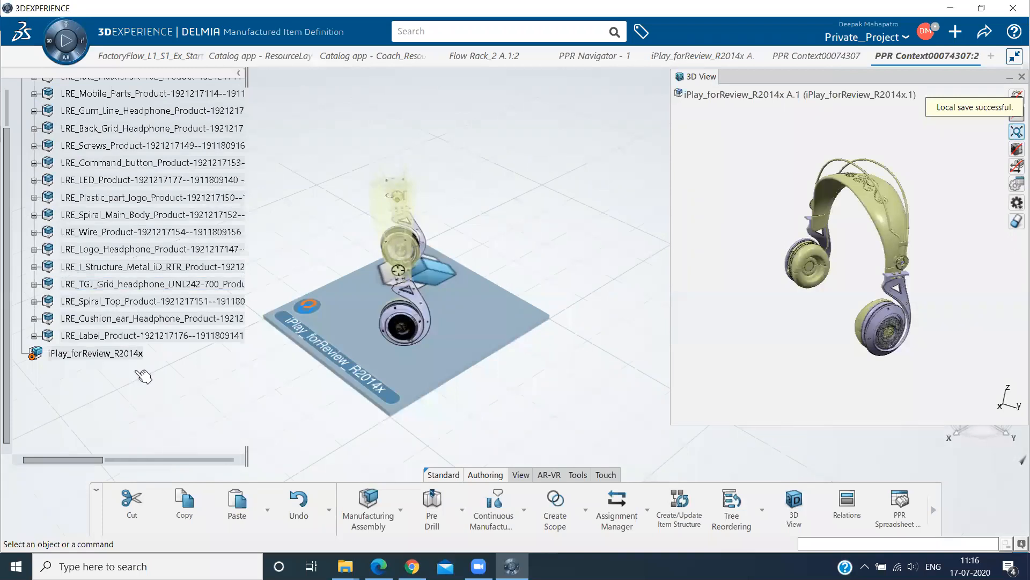
scroll(148, 184, "up", 2)
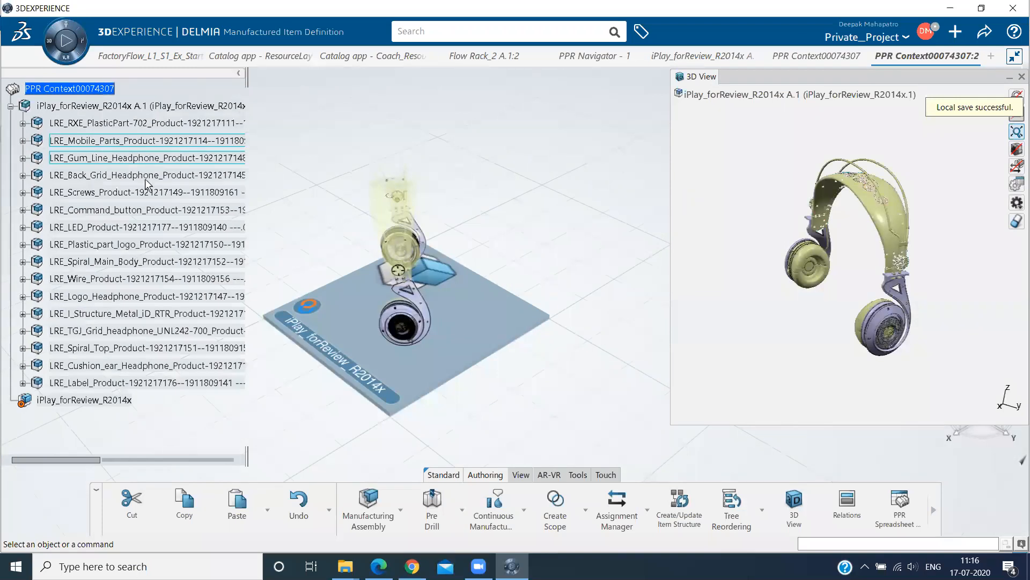
left_click(10, 108)
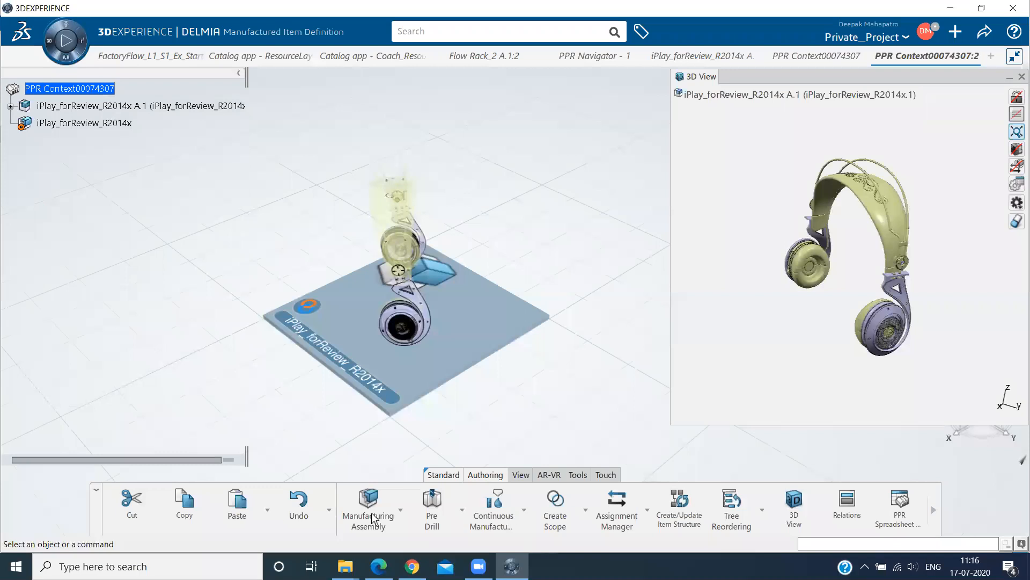
left_click(366, 514)
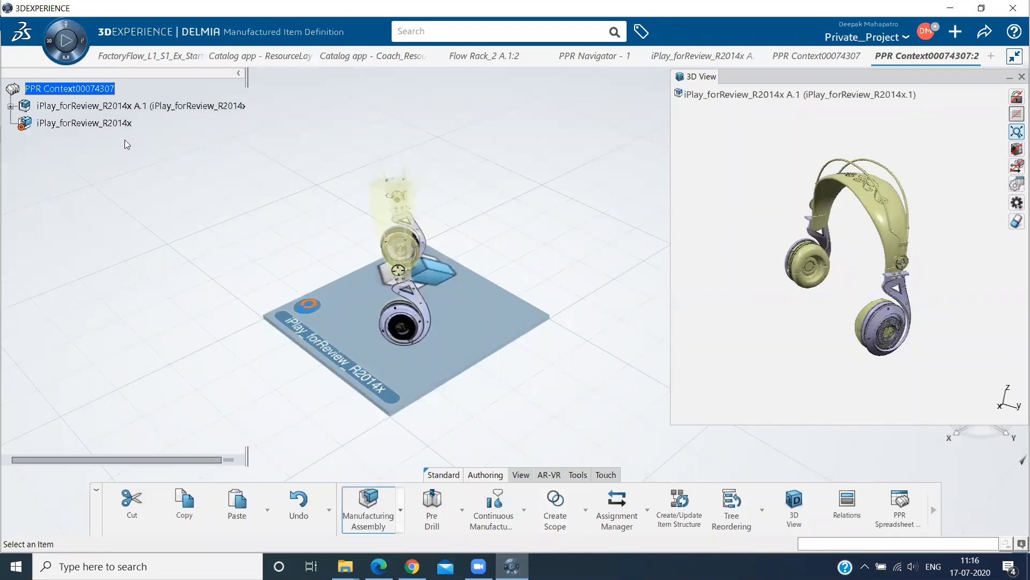
left_click(121, 124)
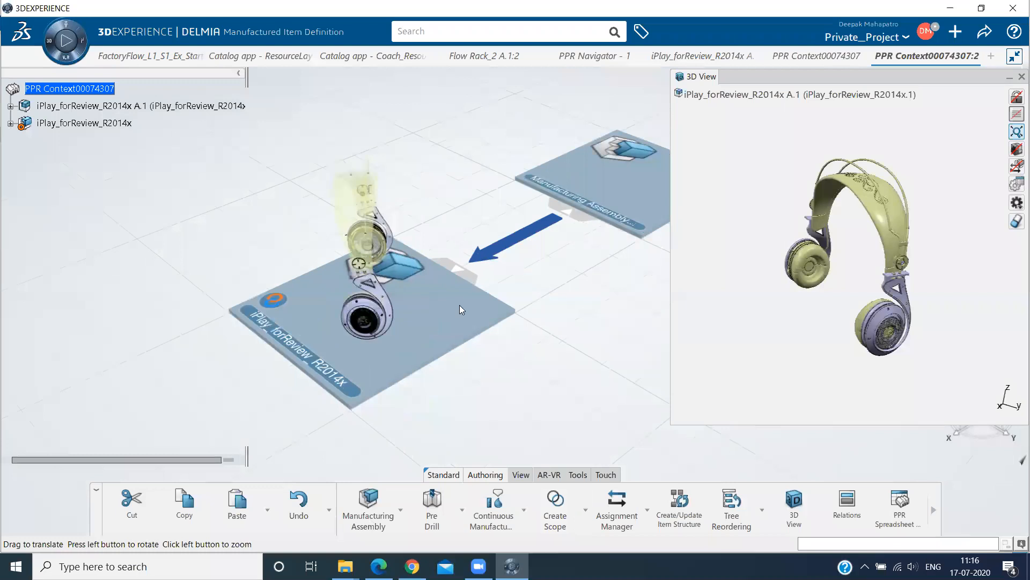
Insert three more Manufacturing Assemblies under the scoped iPlay_forReview_R2014x item
middle_click_drag(459, 305, 510, 293)
middle_click_drag(513, 242, 461, 300)
left_click(360, 514)
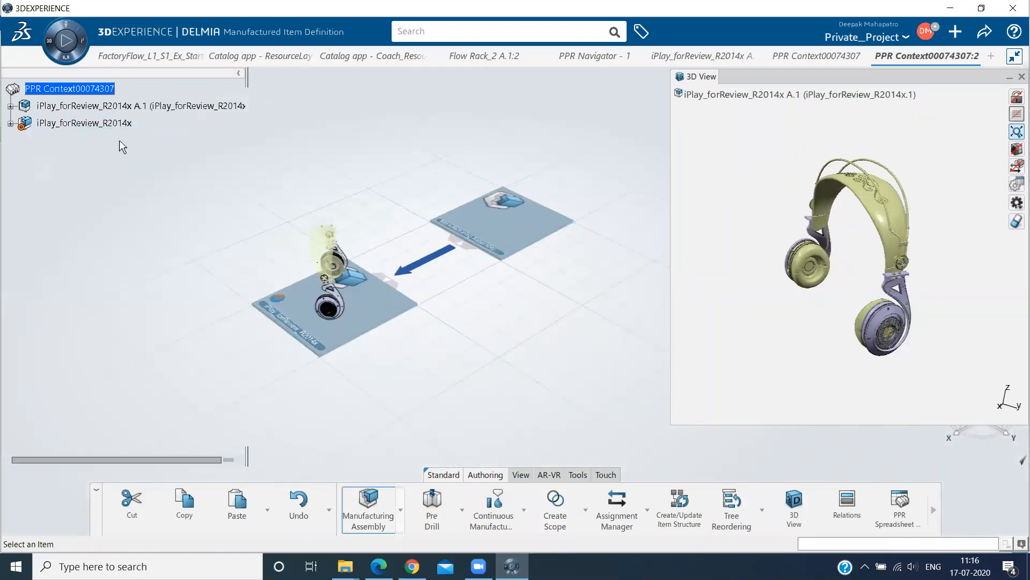
left_click(94, 123)
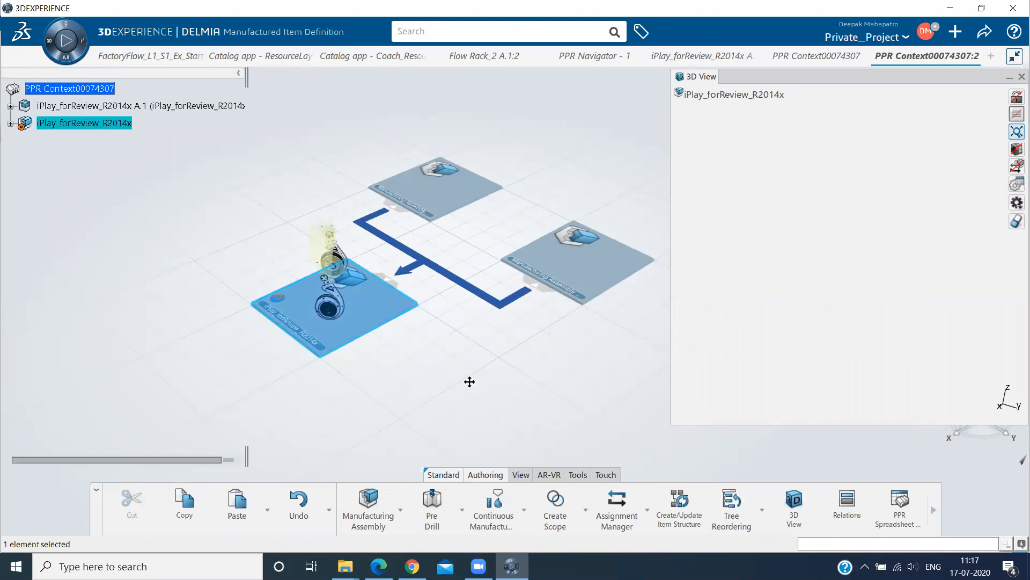
left_click(367, 498)
left_click(124, 125)
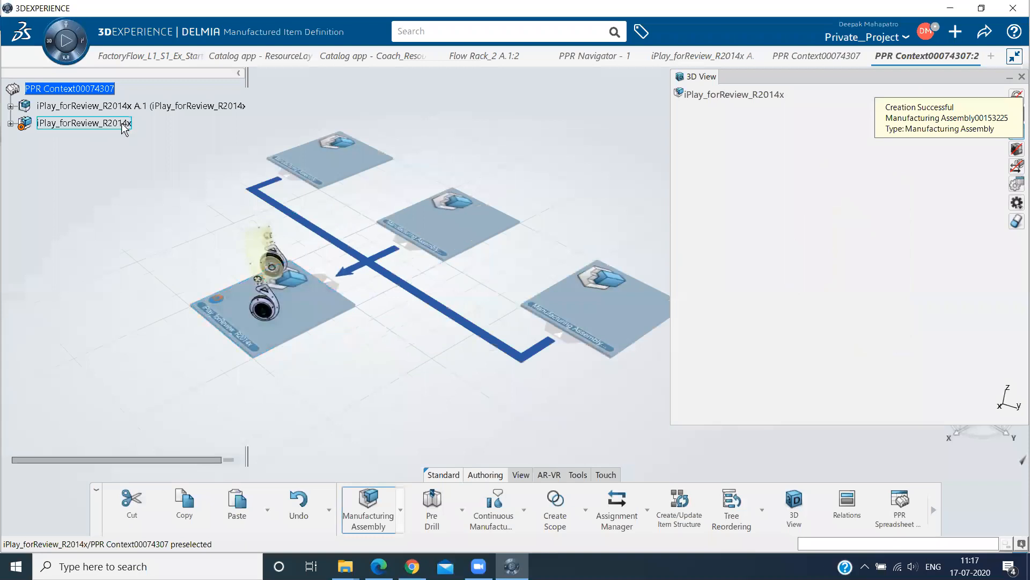
left_click(124, 124)
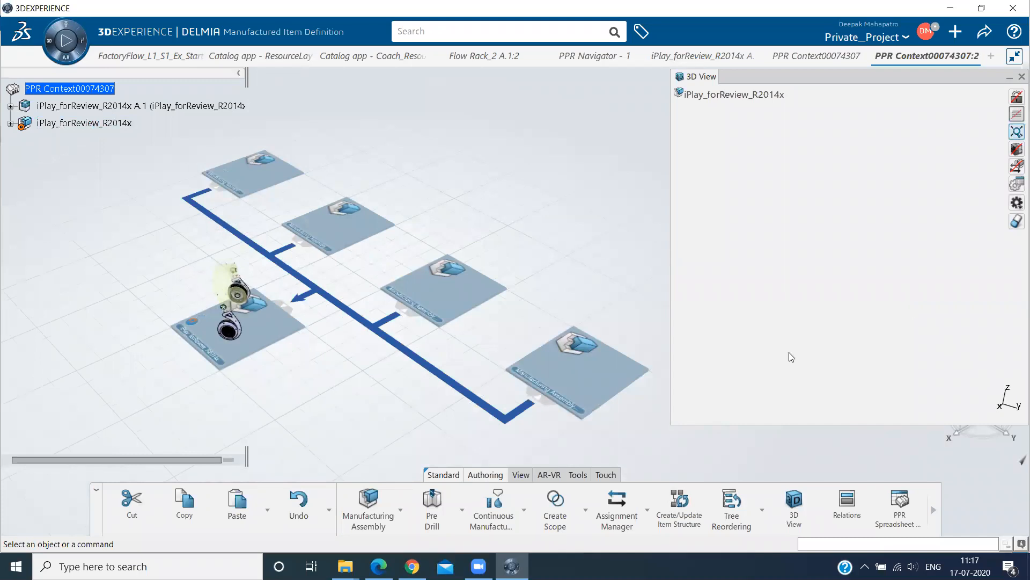
Select the product iPlay_forReview_R2014x A.1 so that its headphone geometry shows in the 3D View
left_click(884, 223)
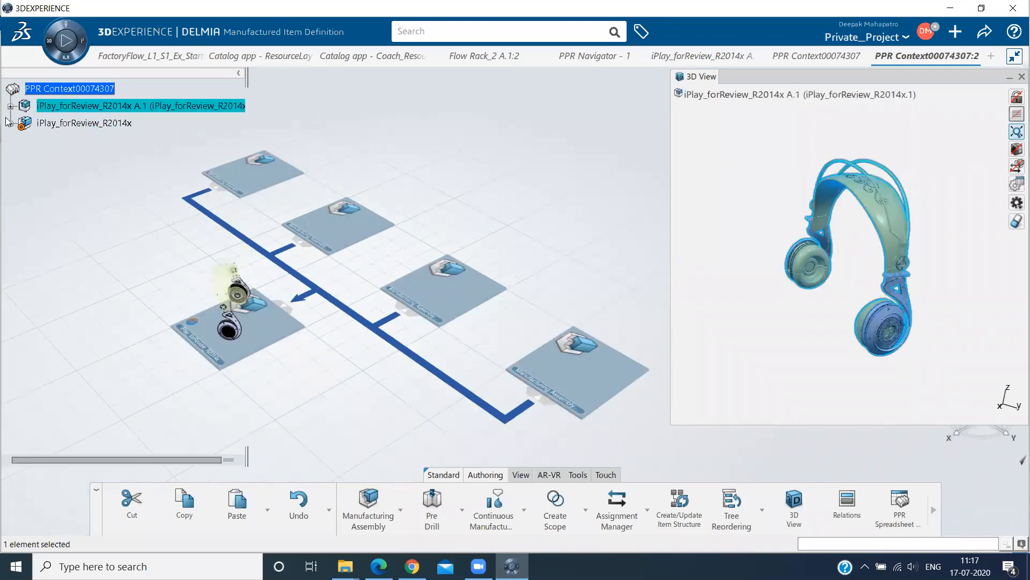
Expand the iPlay_forReview_R2014x A.1 product and assign its LRE_Mobile_Parts_Product headband to the first manufacturing assembly, Manufacturing Assembly00153223
key("Escape")
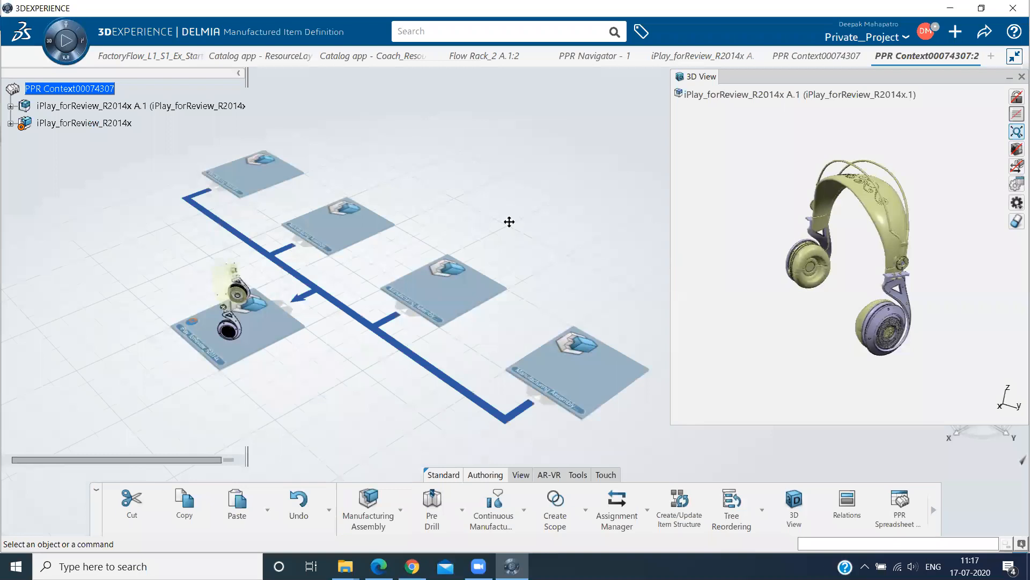
middle_click_drag(509, 221, 523, 226)
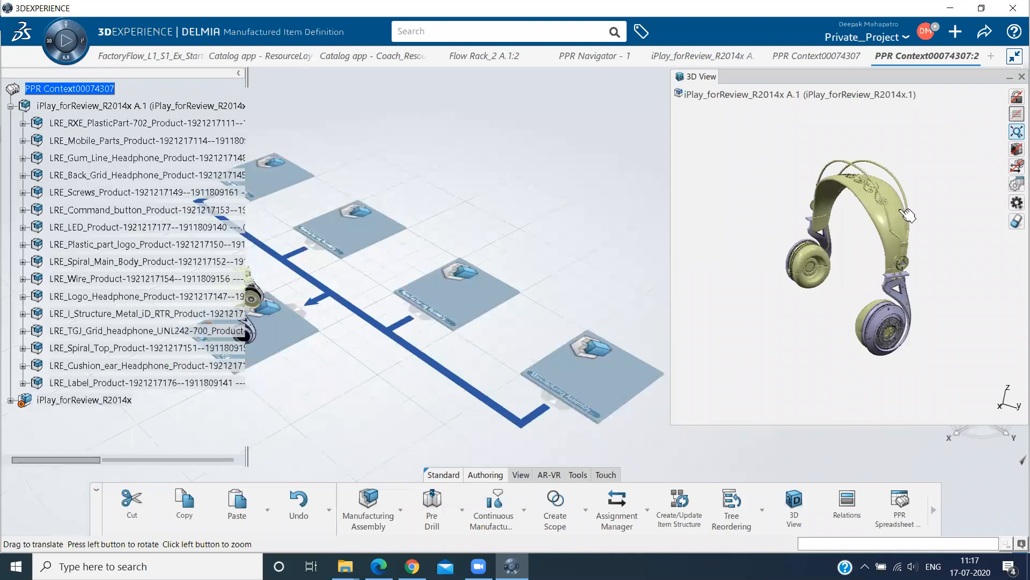
left_click(884, 219)
middle_click_drag(884, 219, 888, 265)
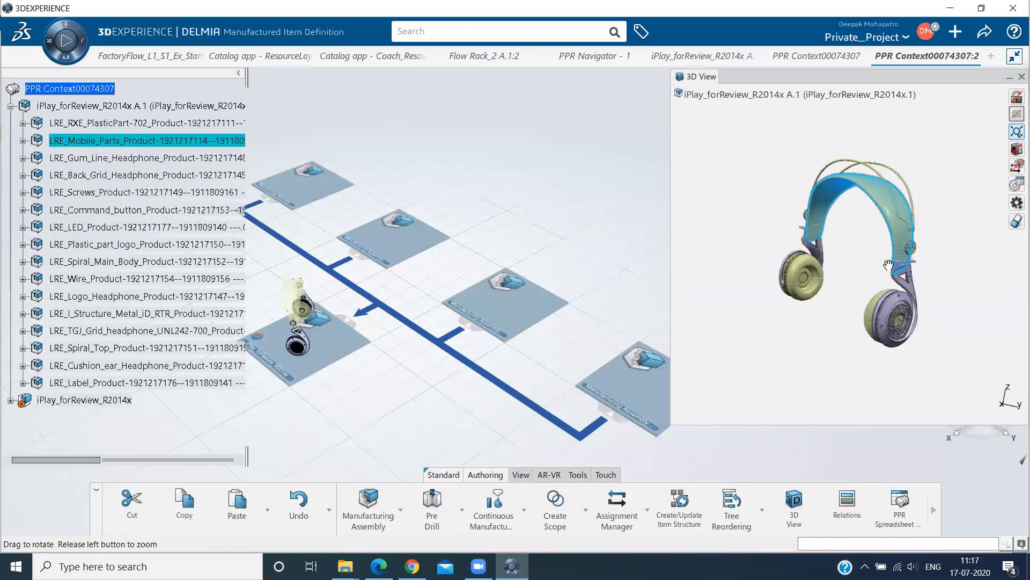
left_click(158, 143)
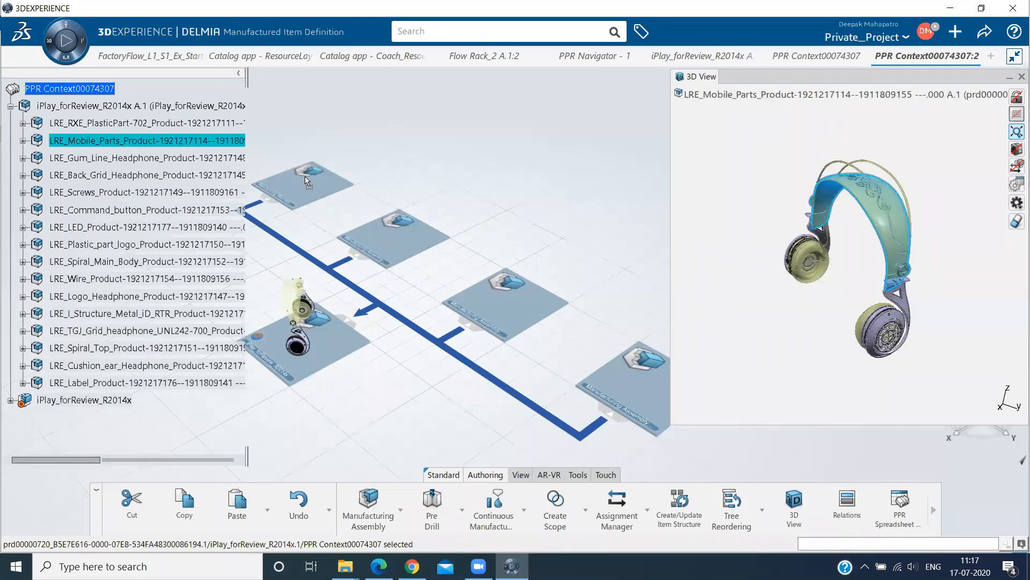
left_click_drag(304, 176, 306, 178)
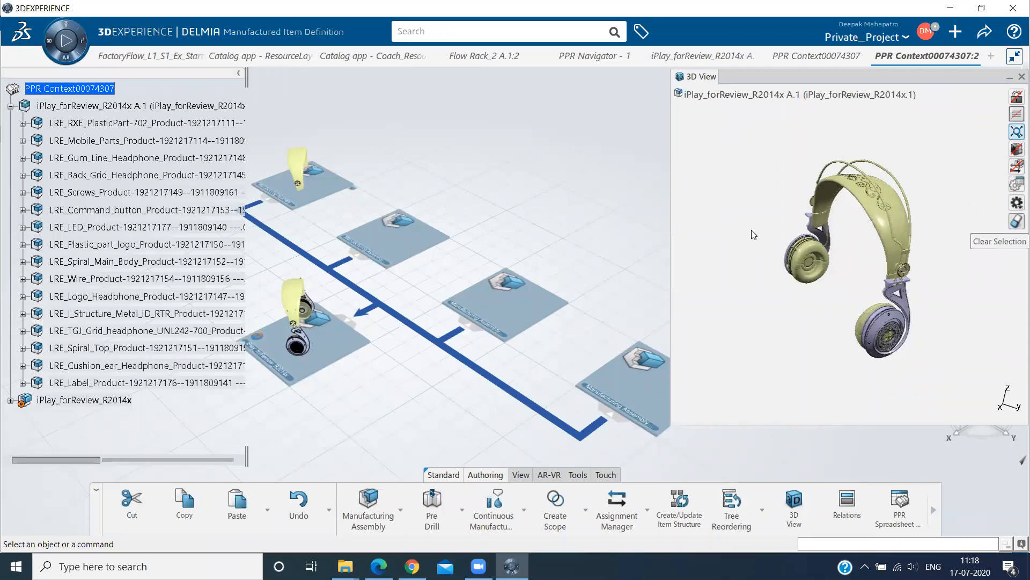
left_click(118, 141)
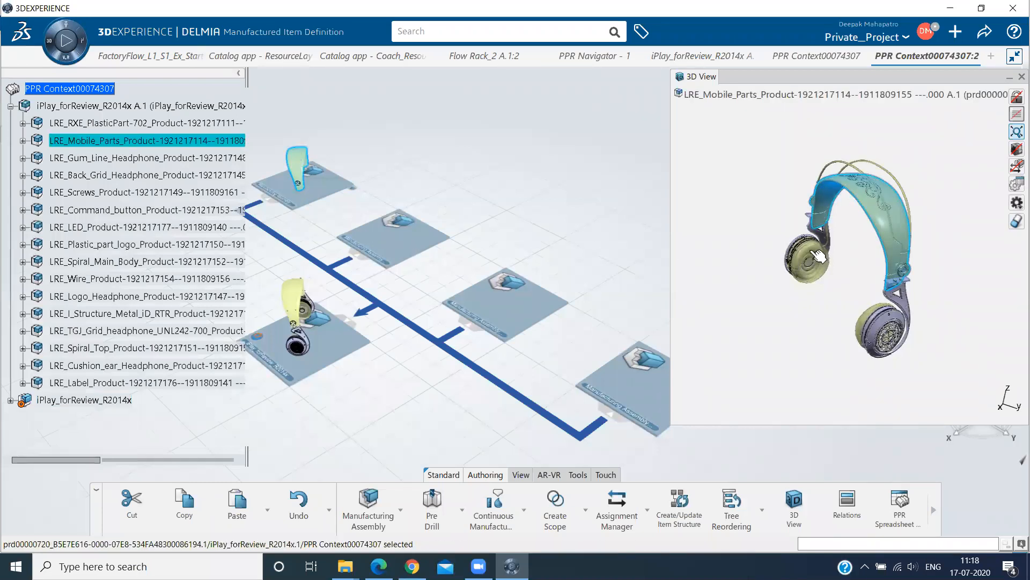
left_click(124, 176)
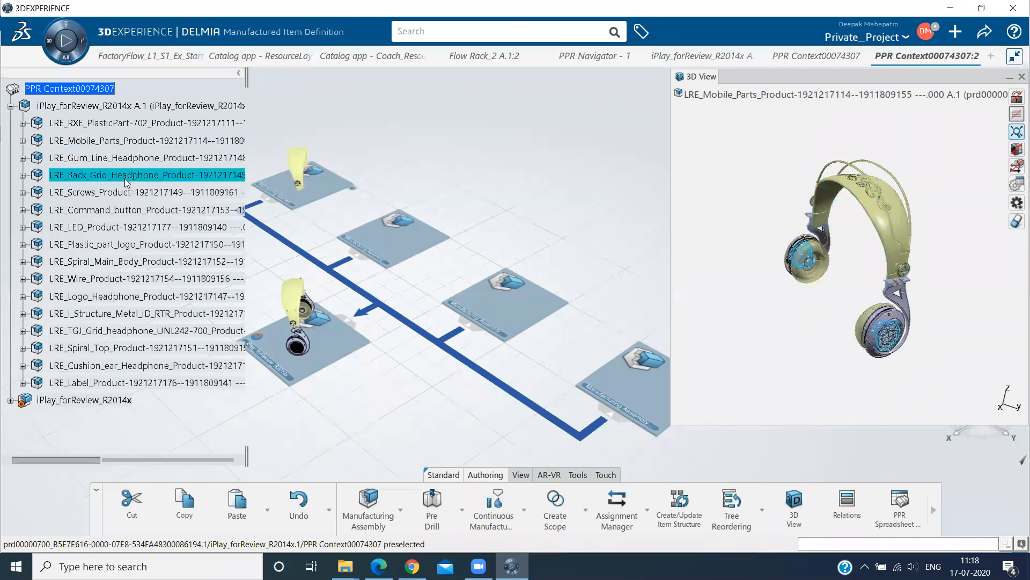
left_click(161, 157, "ctrl")
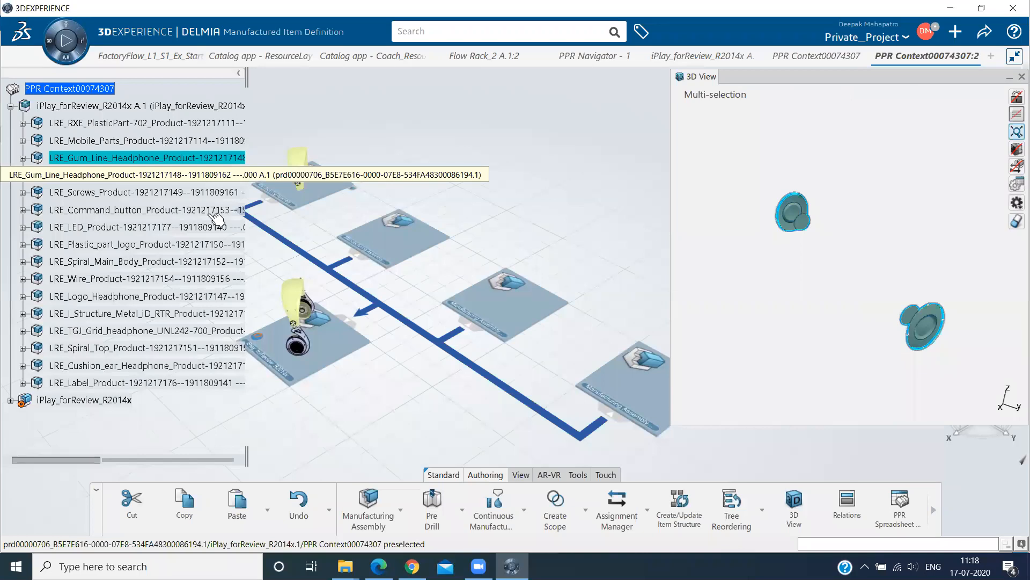
left_click(167, 195, "ctrl")
left_click(169, 195, "ctrl")
left_click(177, 174, "ctrl")
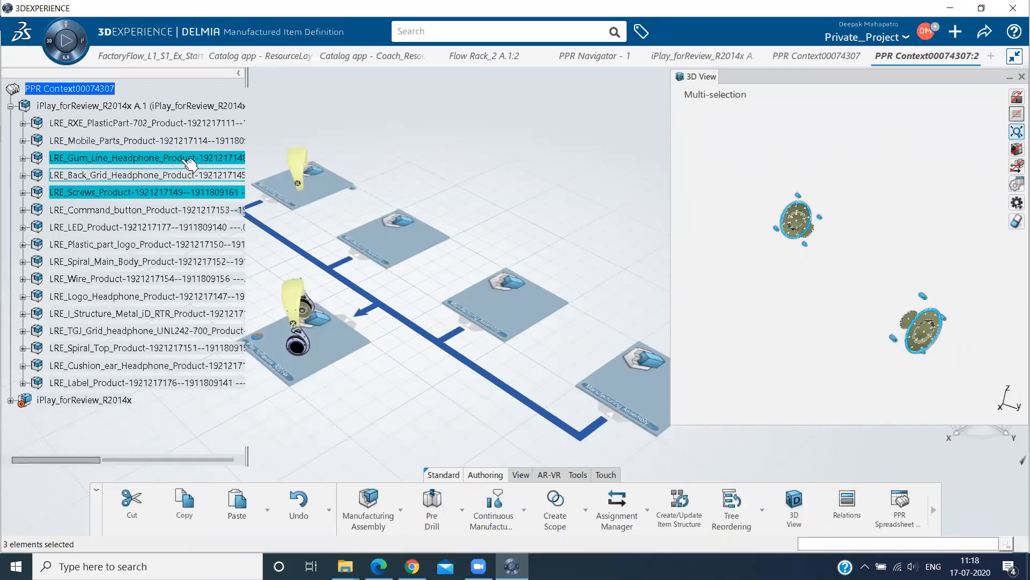
left_click(189, 159)
left_click(165, 158, "ctrl")
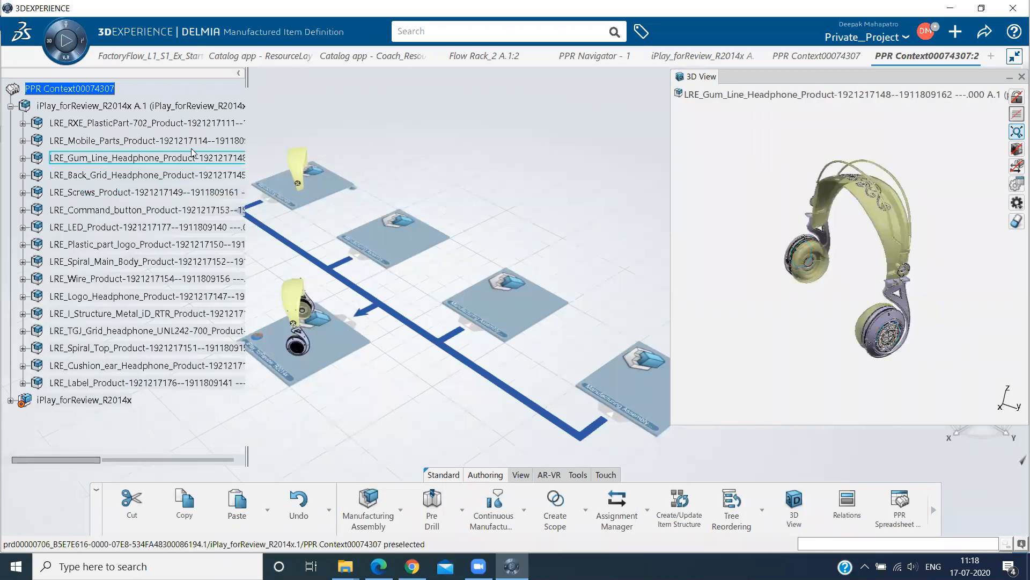
Select the LRE_Gum_Line_Headphone and LRE_Back_Grid_Headphone products together and assign them to Manufacturing Assembly00153224
left_click(161, 159, "ctrl")
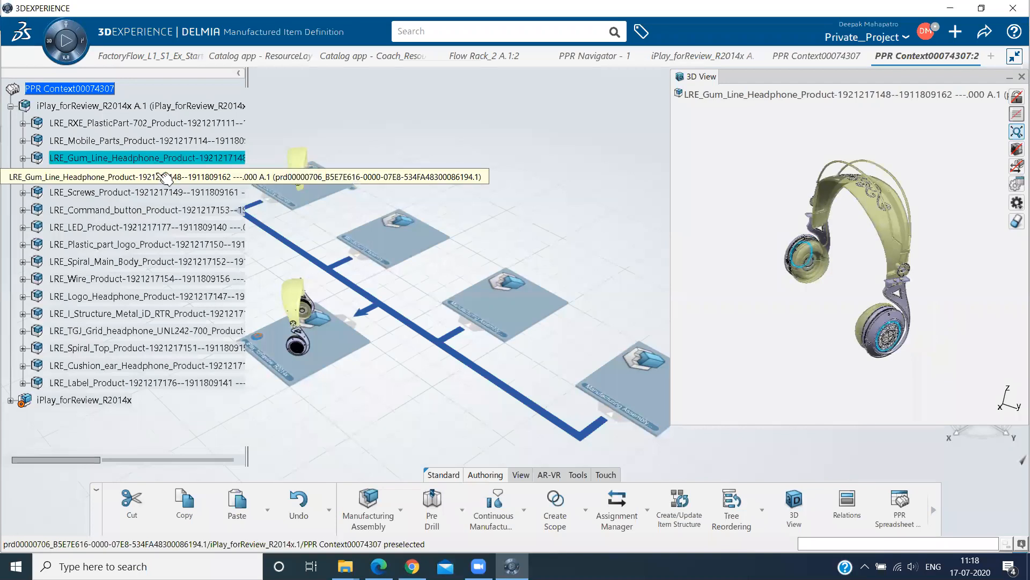
left_click(161, 175, "ctrl")
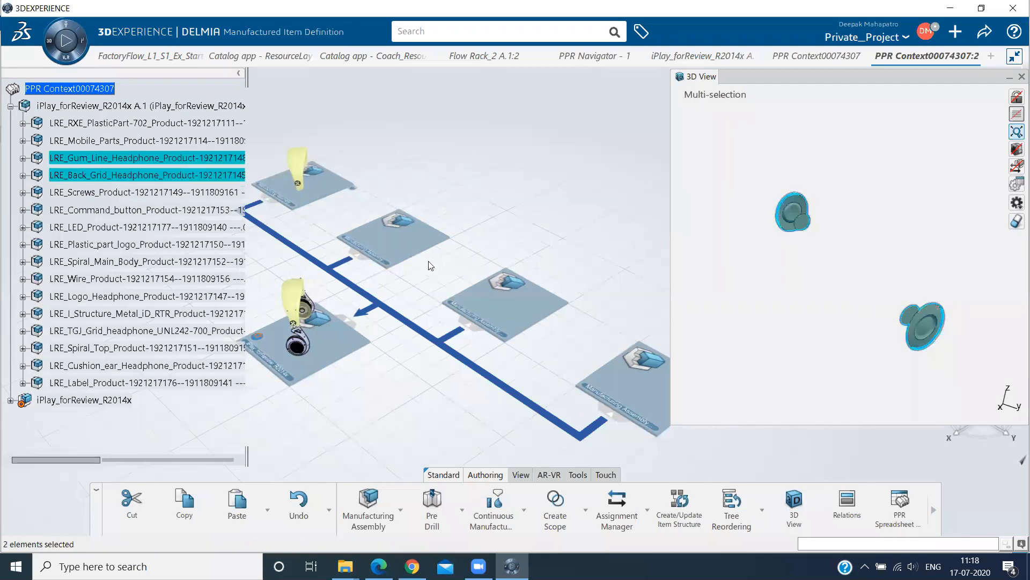
left_click_drag(142, 163, 401, 232)
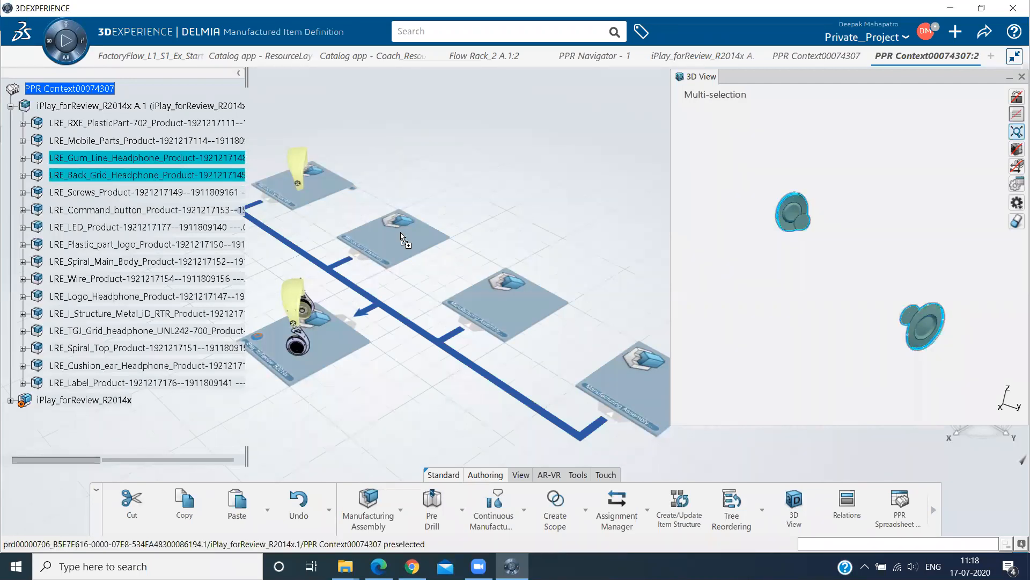
left_click_drag(400, 232, 400, 231)
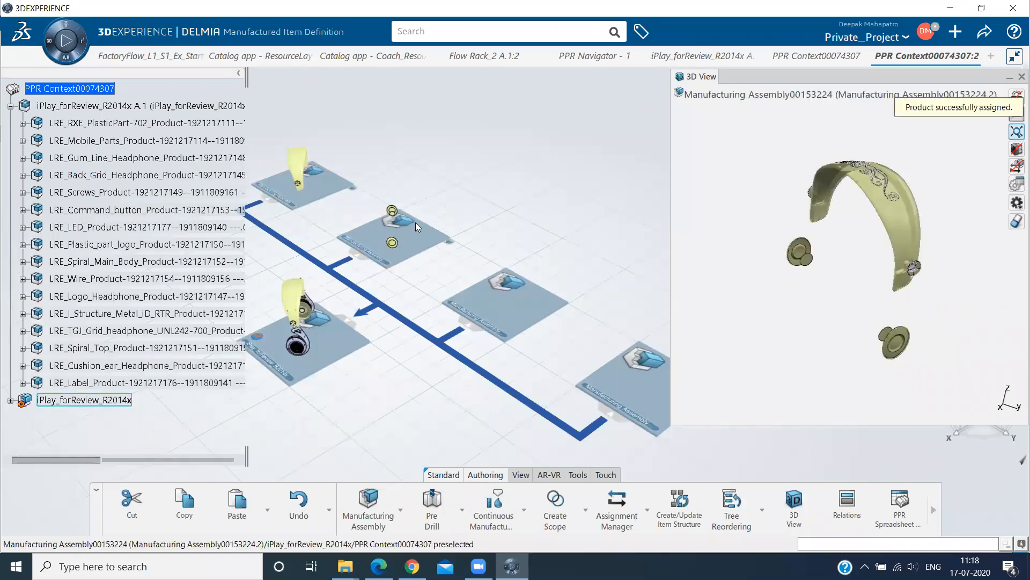
Expand the scoped iPlay_forReview_R2014x item to check its assigned parts, and show and hide the provided parts of Manufacturing Assembly00153224
left_click(129, 124)
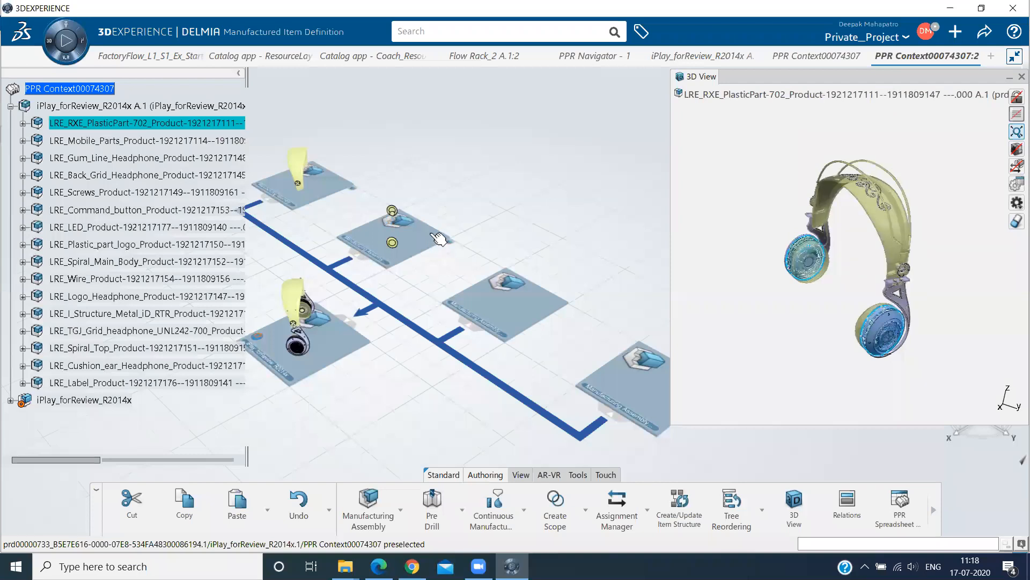
left_click(439, 238)
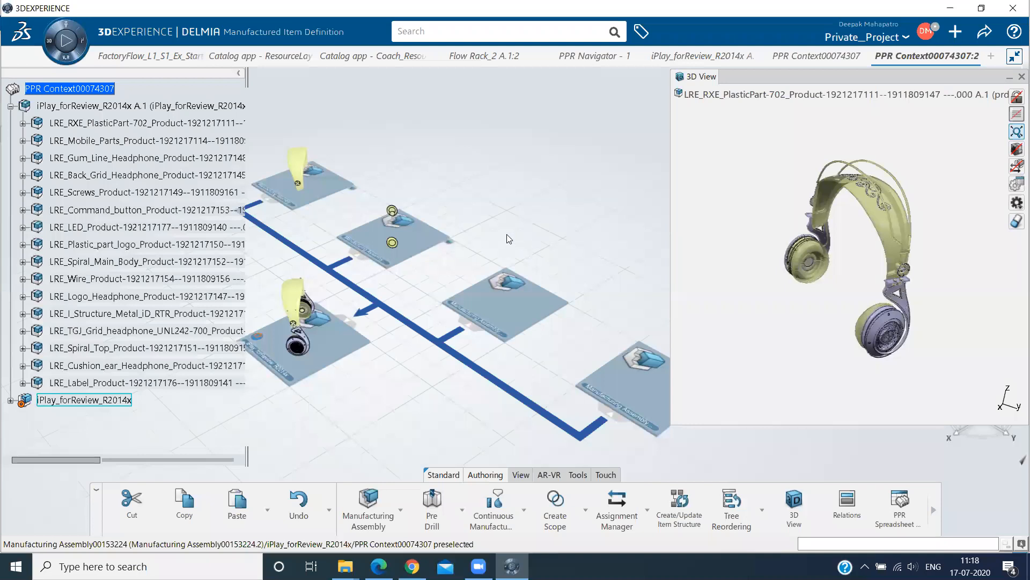
scroll(48, 376, "down", 3)
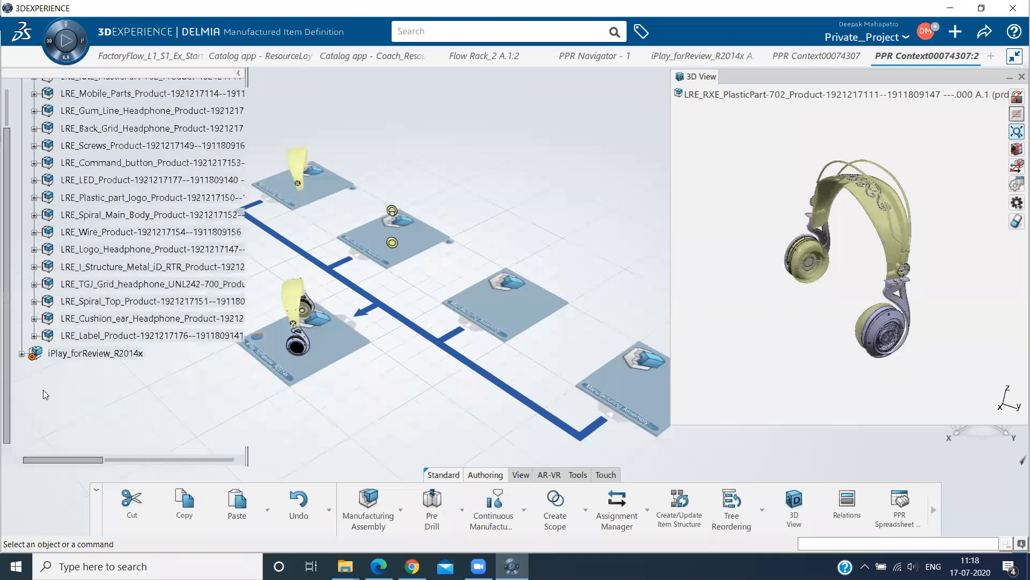
left_click(393, 243)
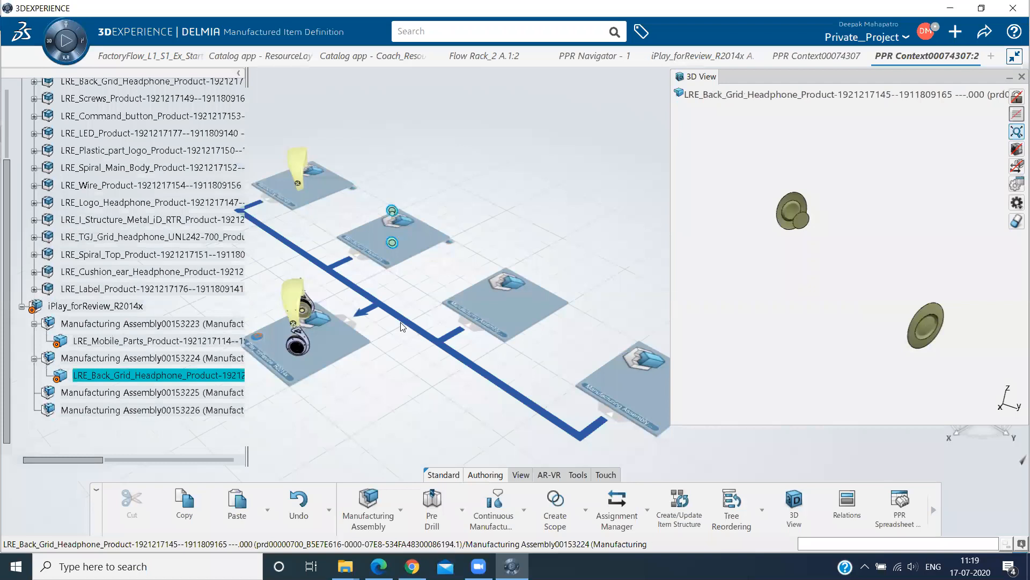
left_click(466, 256)
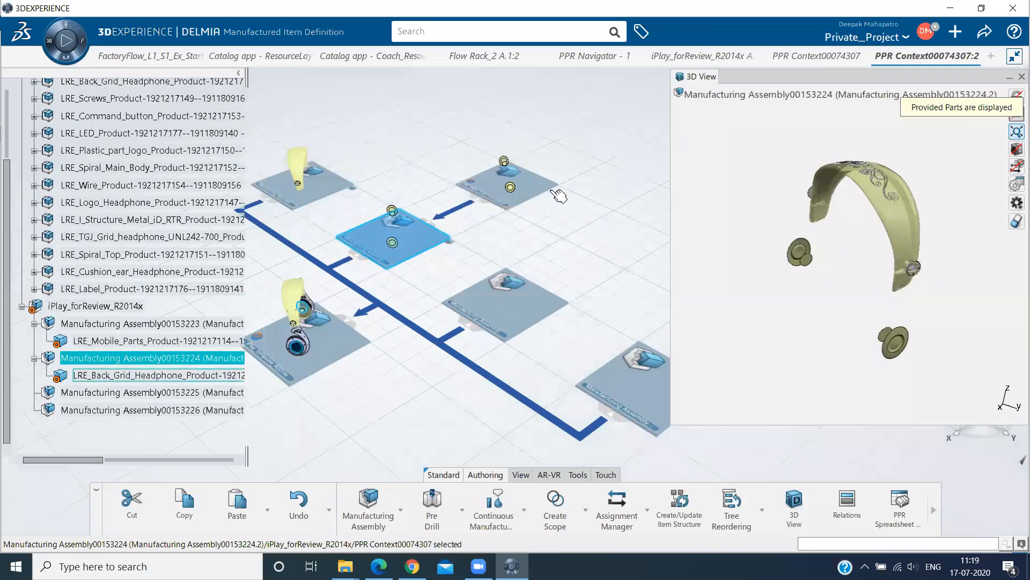
left_click(550, 188)
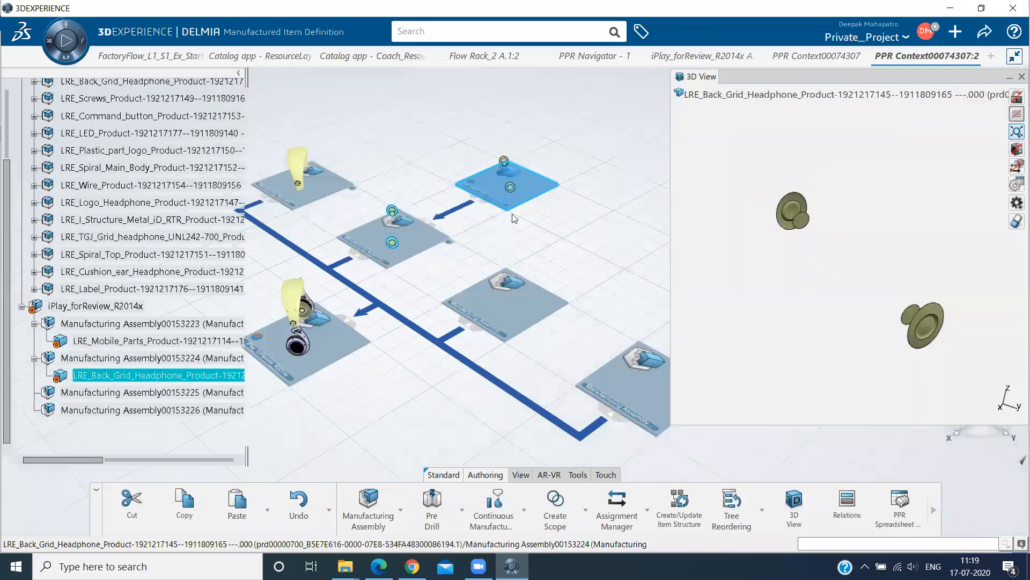
left_click(491, 261)
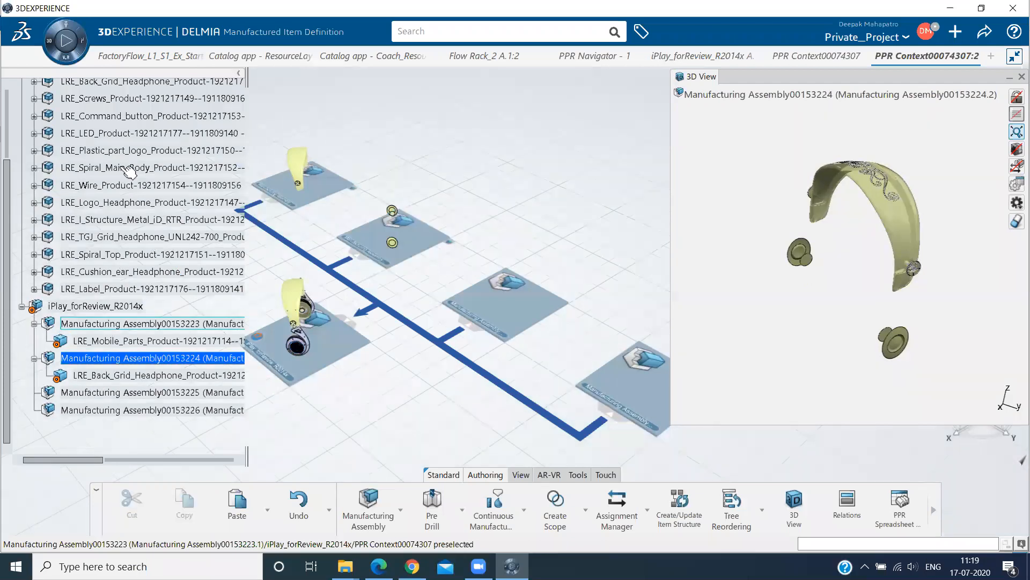
Assign LRE_RXE_PlasticPart-702_Product to Manufacturing Assembly00153224 and highlight the first four products of the headphone to check their assignment
scroll(135, 170, "up", 3)
left_click_drag(190, 202, 443, 256)
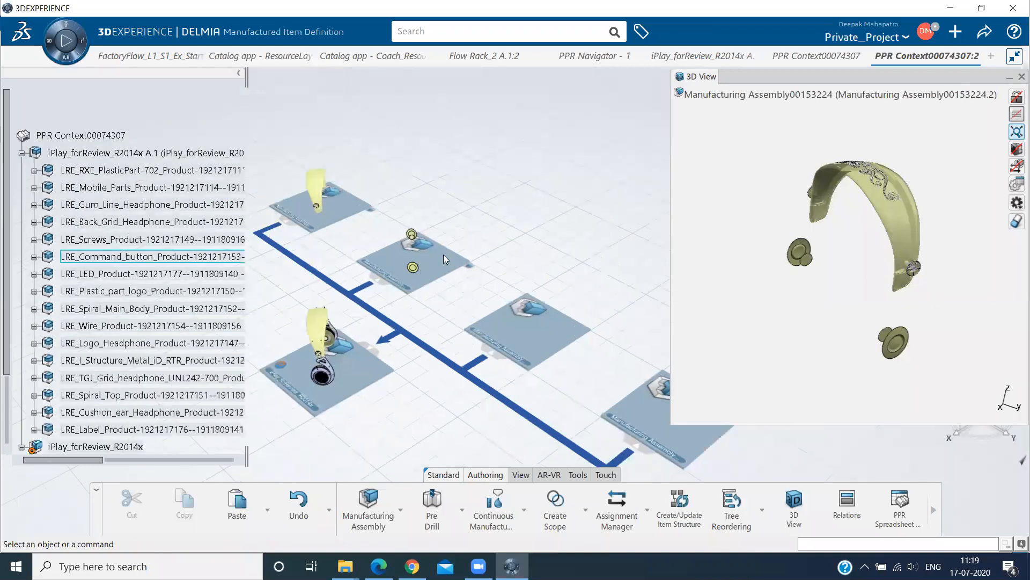
left_click(110, 170)
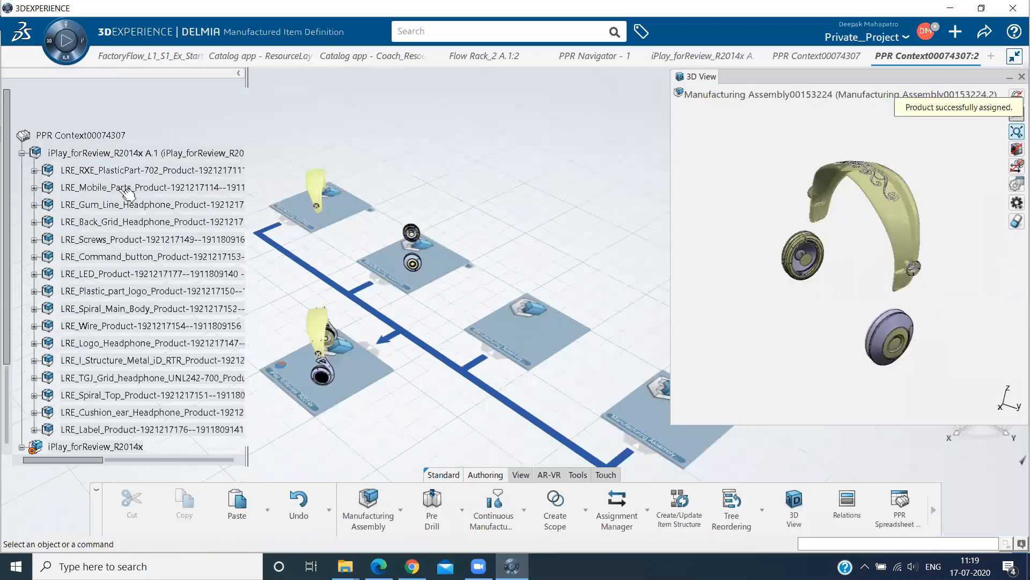
left_click(140, 223, "shift")
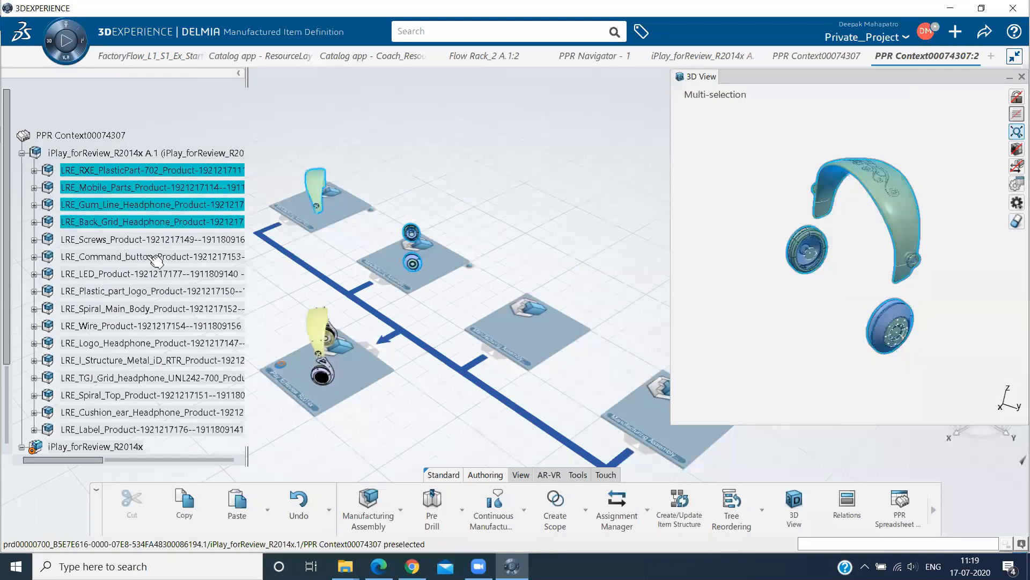
Assign the six products from LRE_Screws_Product through LRE_Wire_Product to Manufacturing Assembly00153225
left_click(151, 241)
left_click(161, 257, "ctrl")
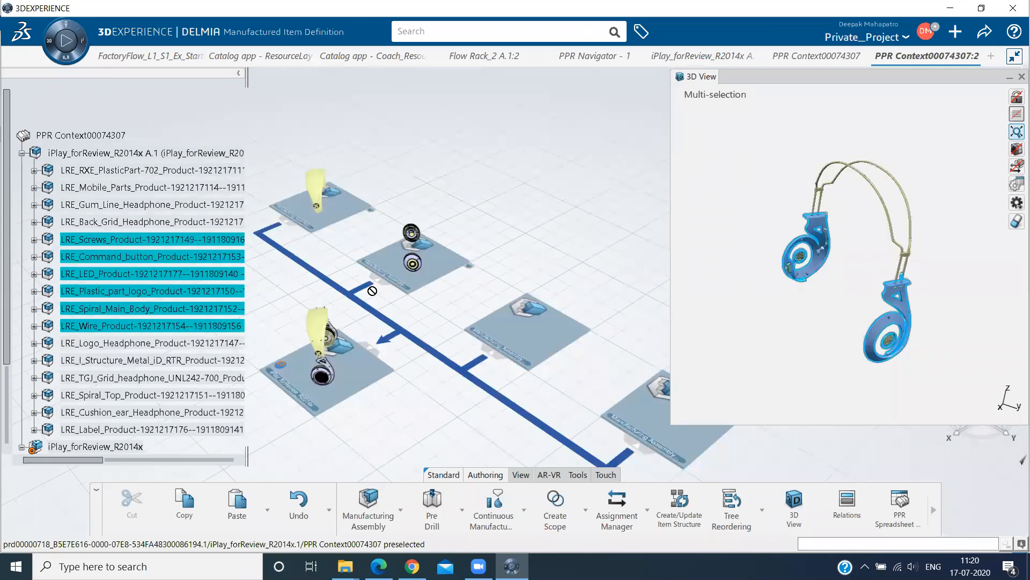
left_click_drag(511, 332, 512, 334)
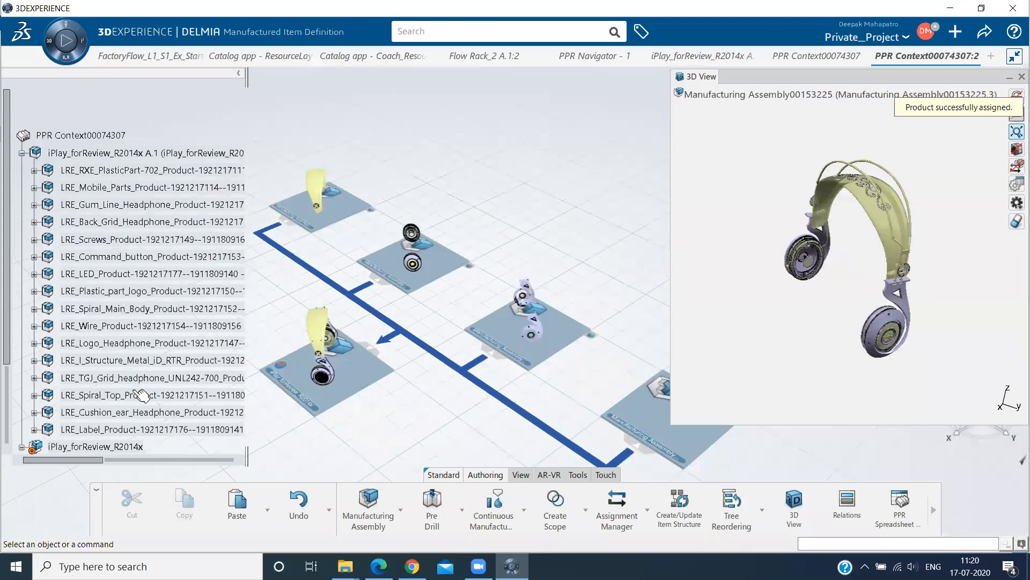
Assign the remaining products from LRE_Logo_Headphone_Product through LRE_Label_Product to Manufacturing Assembly00153226
left_click(136, 393, "ctrl")
left_click(141, 416, "ctrl")
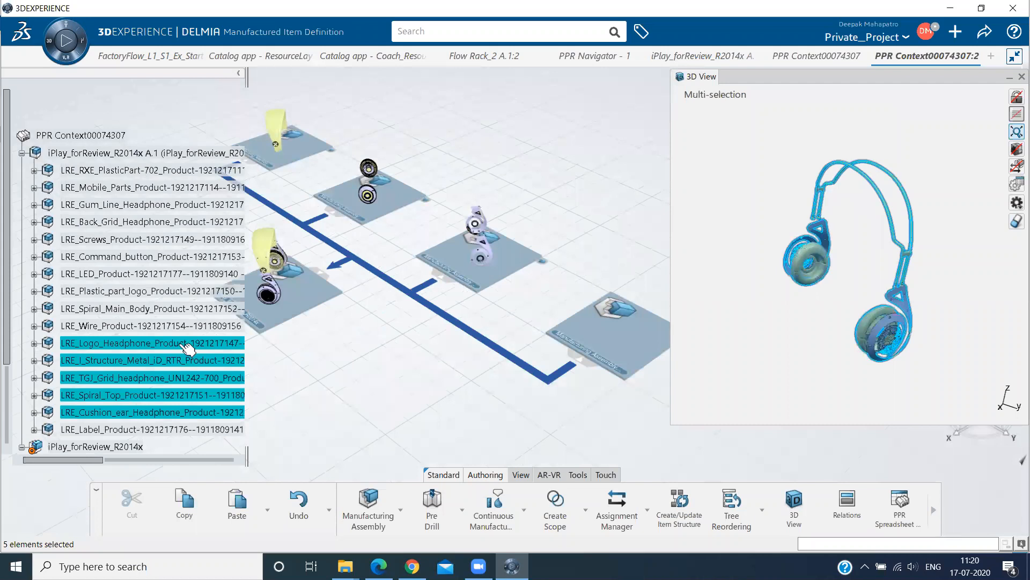
left_click(619, 338, "ctrl")
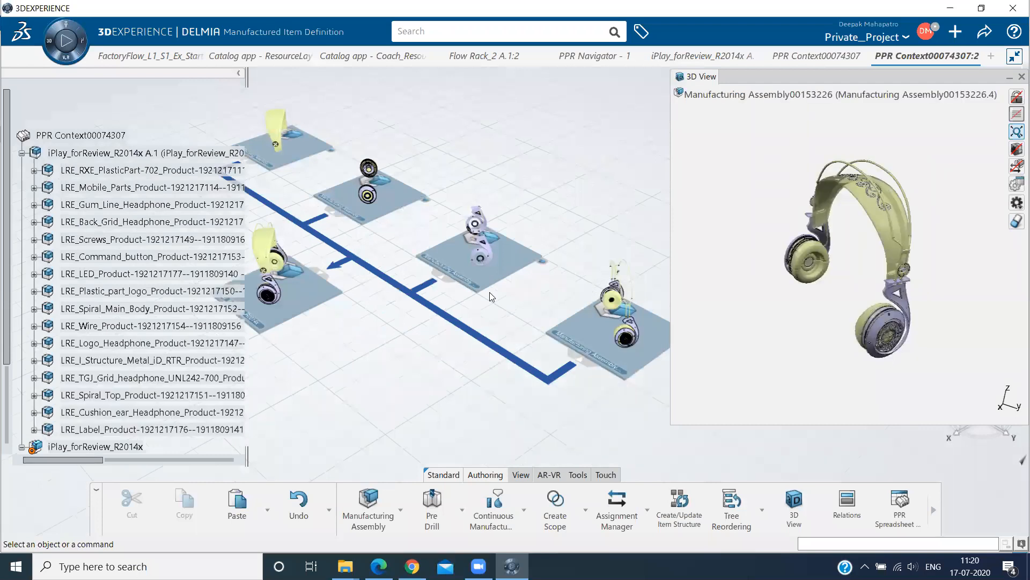
Close the 3D View window so that the diagram of the four manufacturing assemblies fills the work area
middle_click_drag(515, 257, 582, 240)
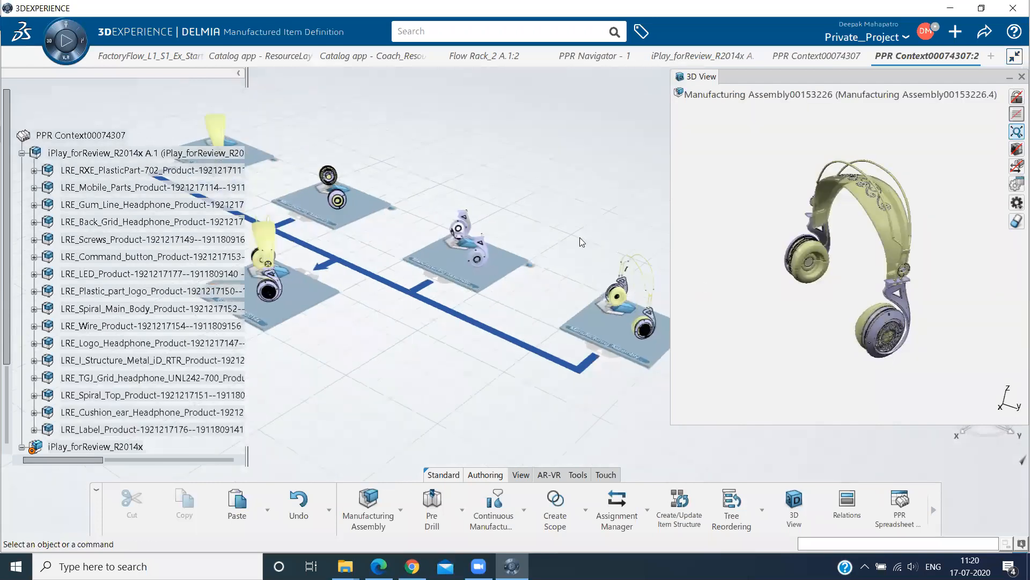
left_click(377, 188)
middle_click_drag(358, 161, 499, 253)
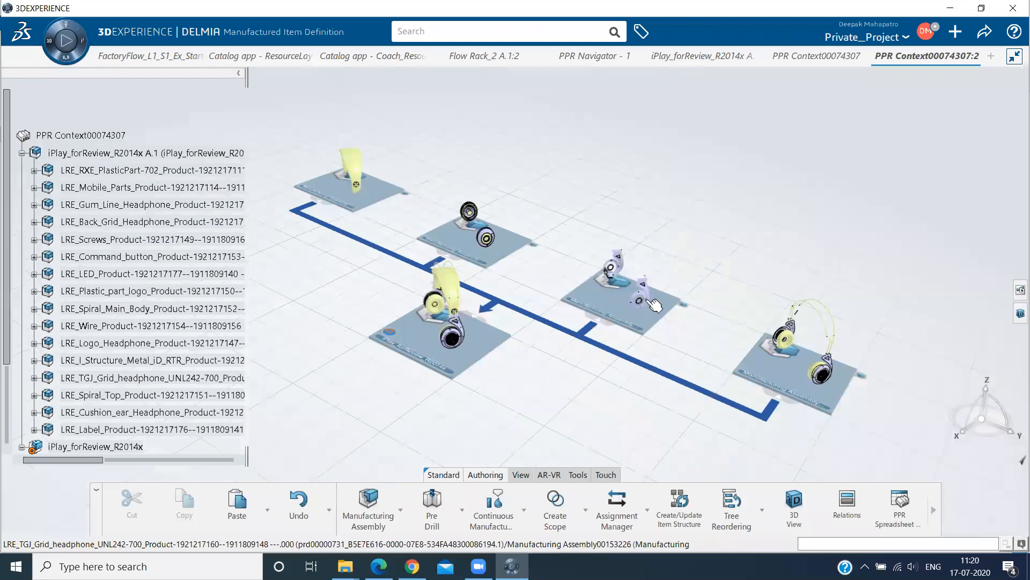
middle_click_drag(735, 288, 698, 298)
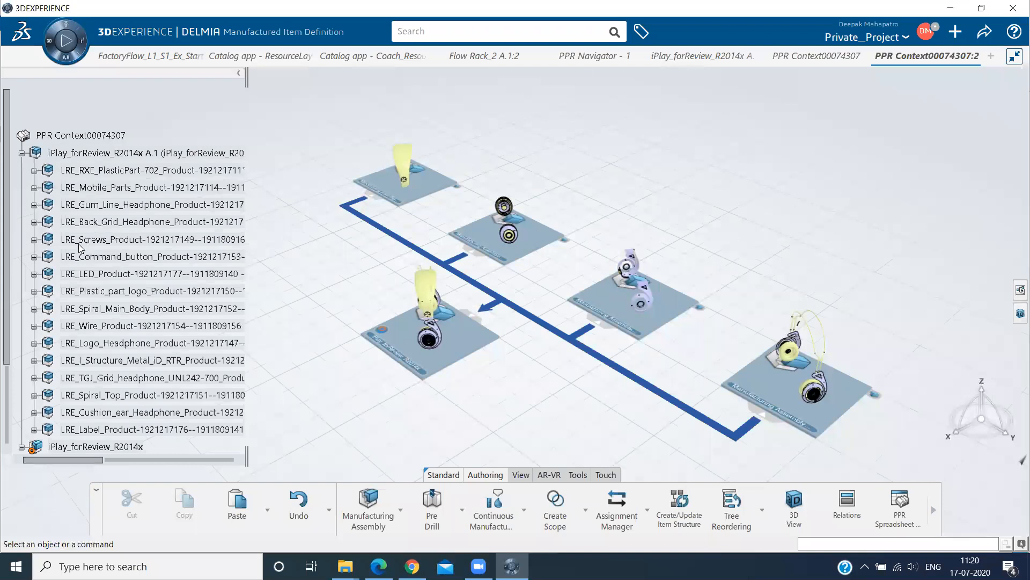
Check the parts assigned to Manufacturing Assembly00153224, 00153225 and 00153226 by expanding each in turn, and collapse the scoped iPlay_forReview_R2014x item
left_click(22, 208)
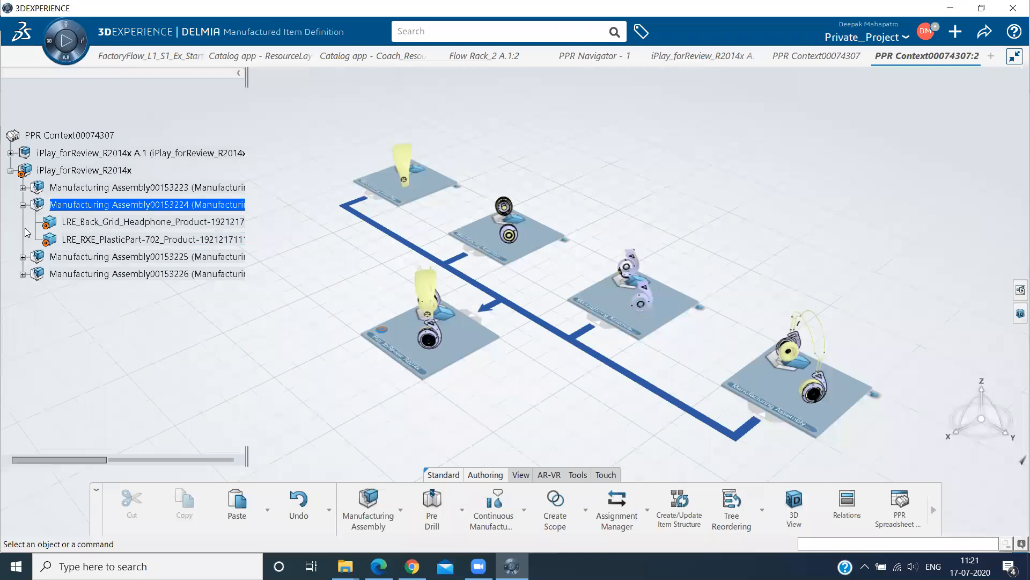
left_click(23, 205)
left_click(23, 221)
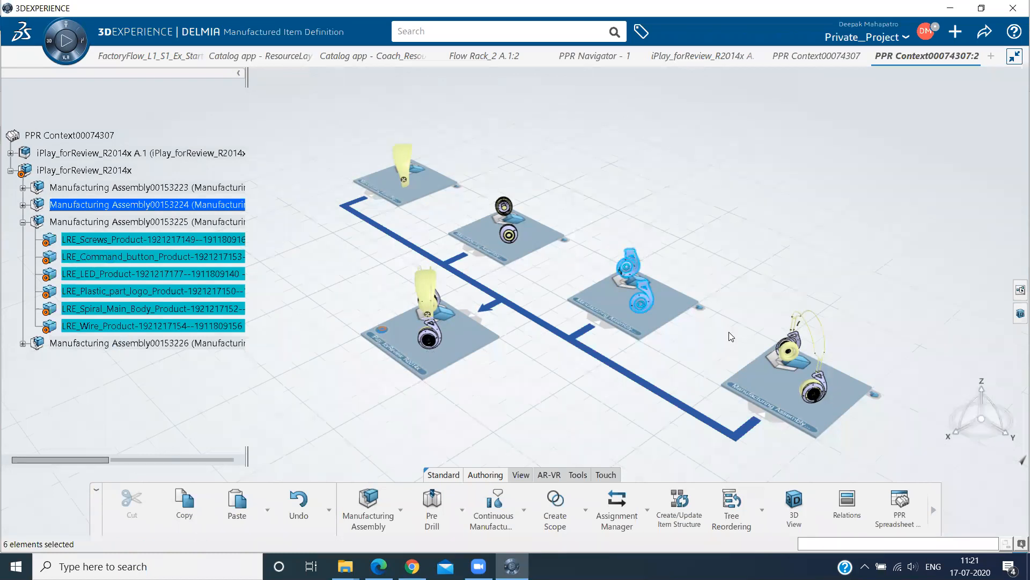
left_click(23, 222)
left_click(23, 239)
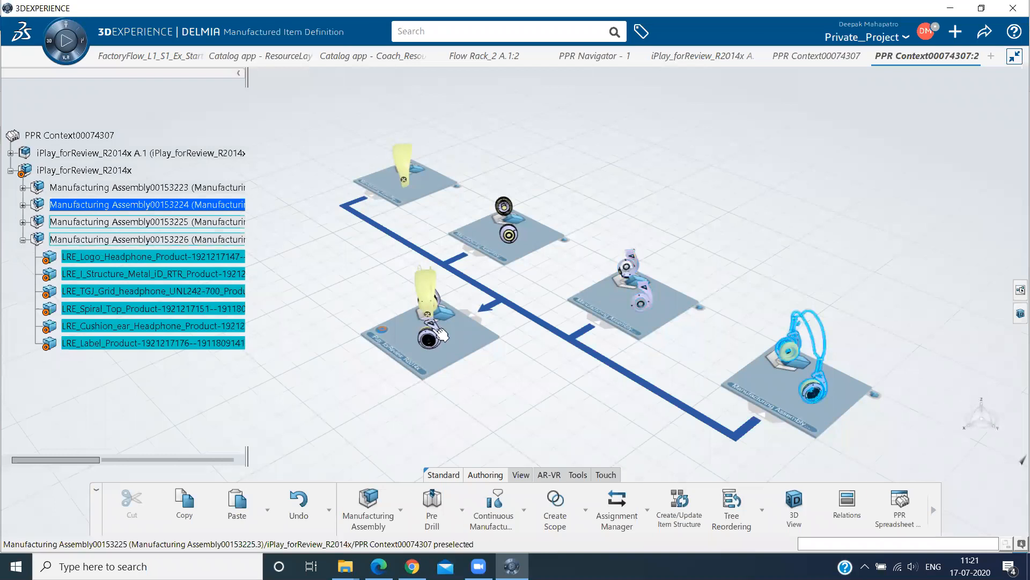
left_click(23, 240)
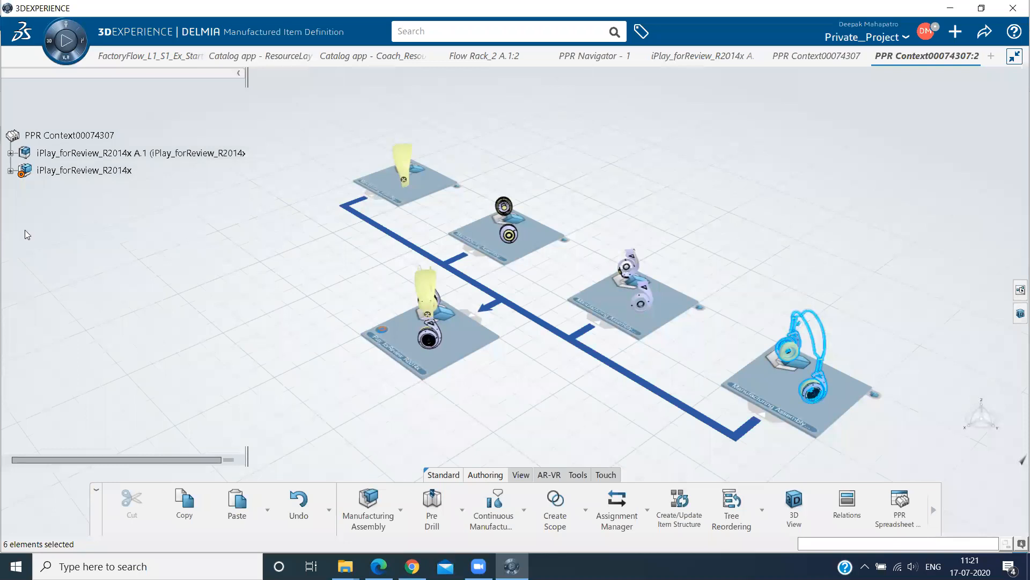
Examine the five products from LRE_RXE_PlasticPart-702_Product through LRE_Screws_Product in a 3D View, collapse the product structure and minimize the view
left_click(10, 153)
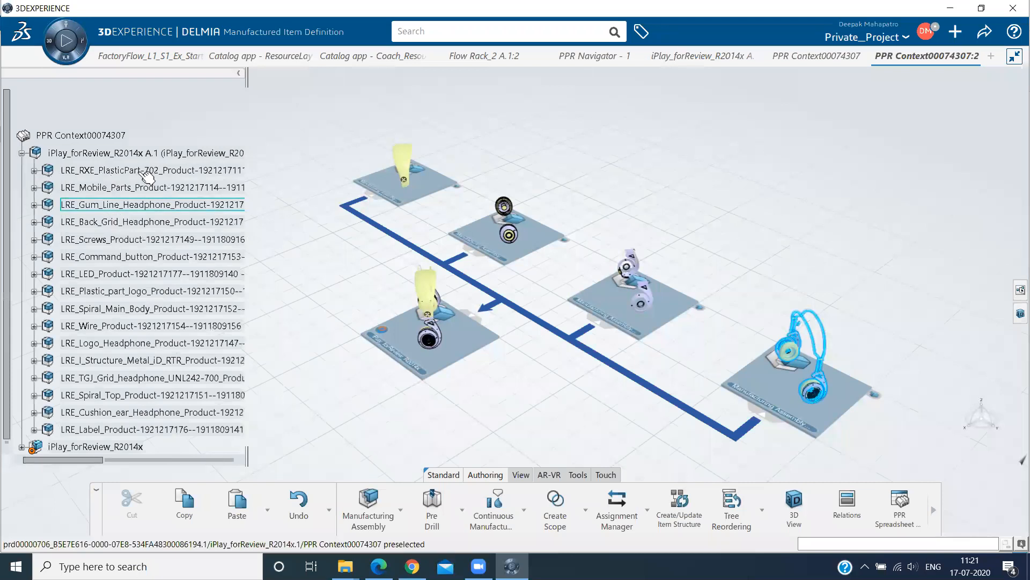
left_click(166, 174)
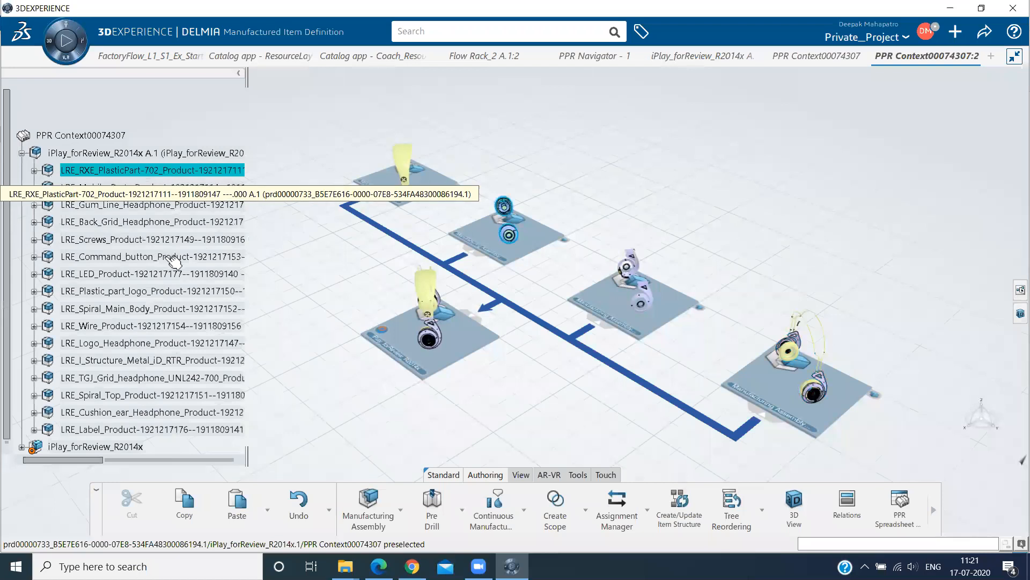
left_click(801, 501)
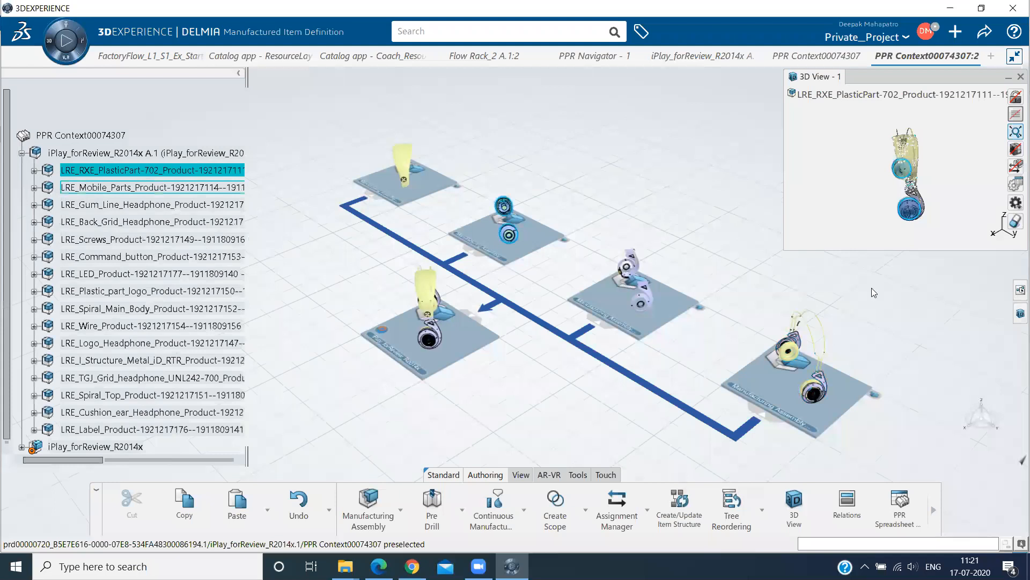
left_click(173, 176)
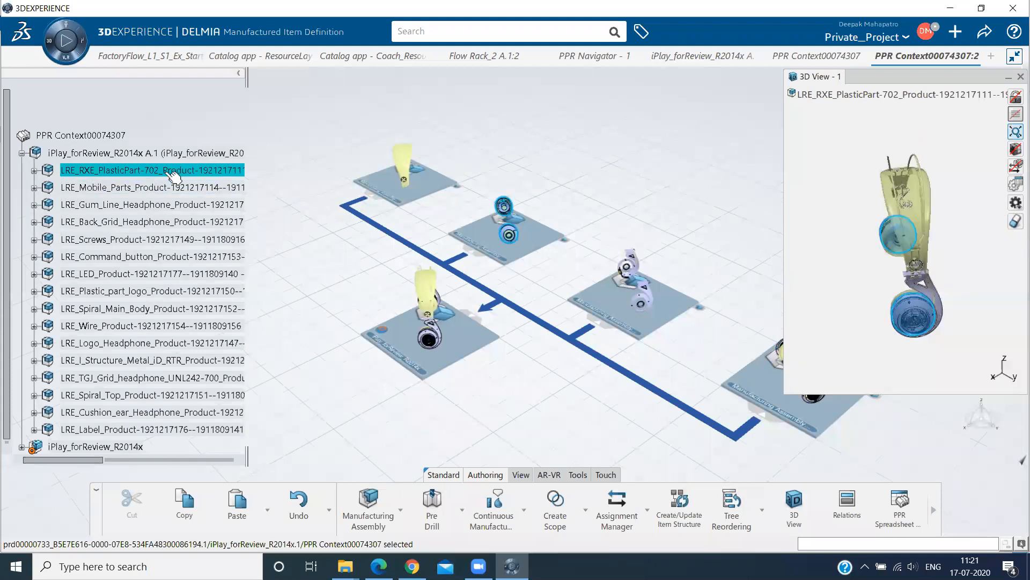
left_click(172, 242, "shift")
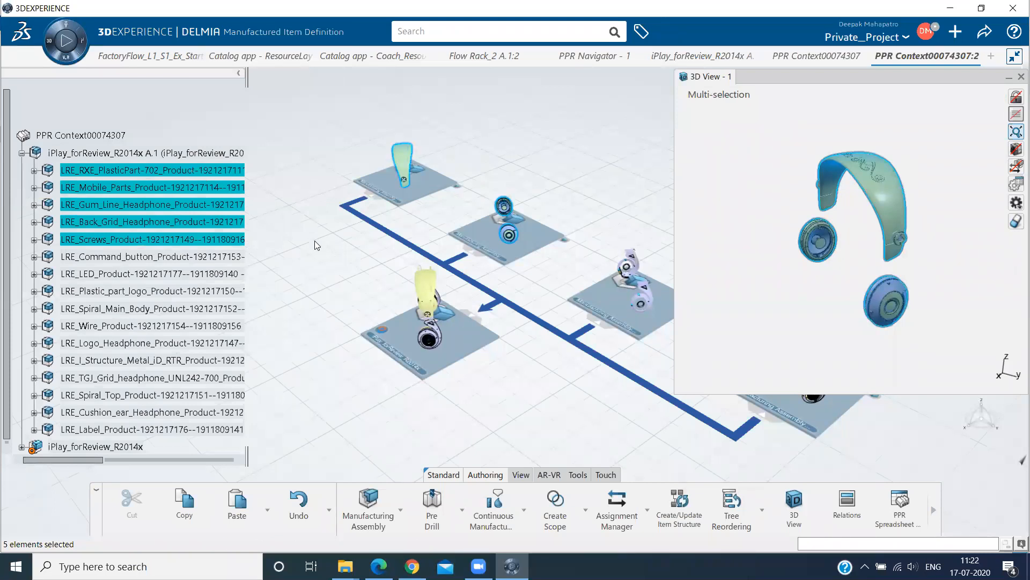
left_click(22, 154)
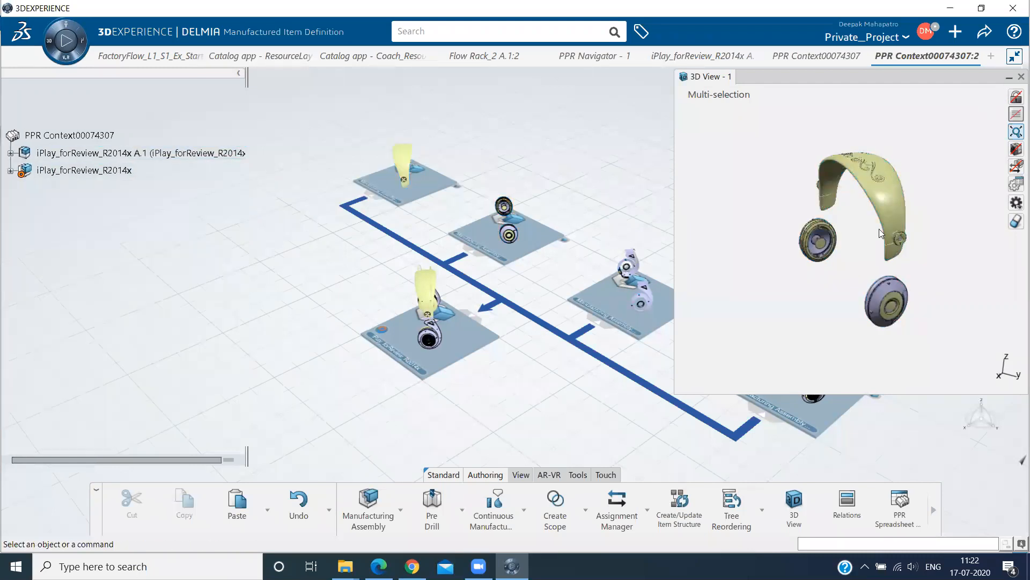
left_click(1010, 77)
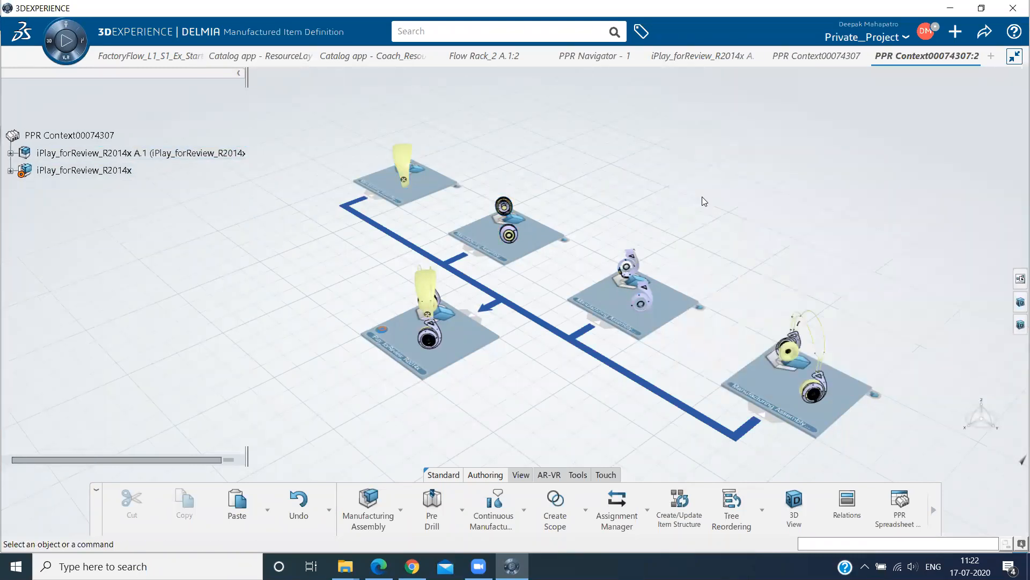
Search the apps for "process" and open the PPR context in the Process Planning app
middle_click_drag(522, 47, 685, 174)
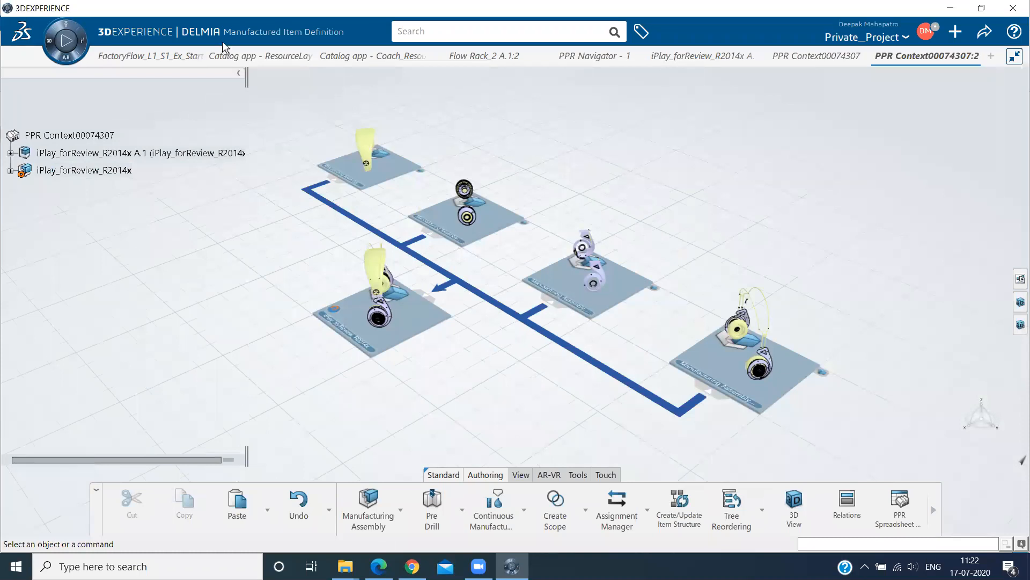
scroll(222, 41, "down", 2)
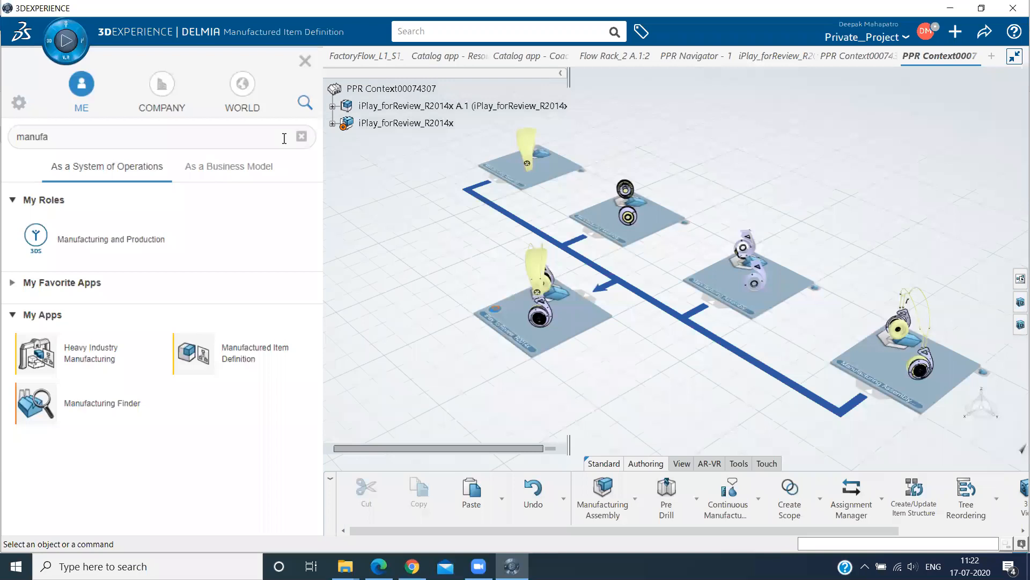
left_click(284, 138)
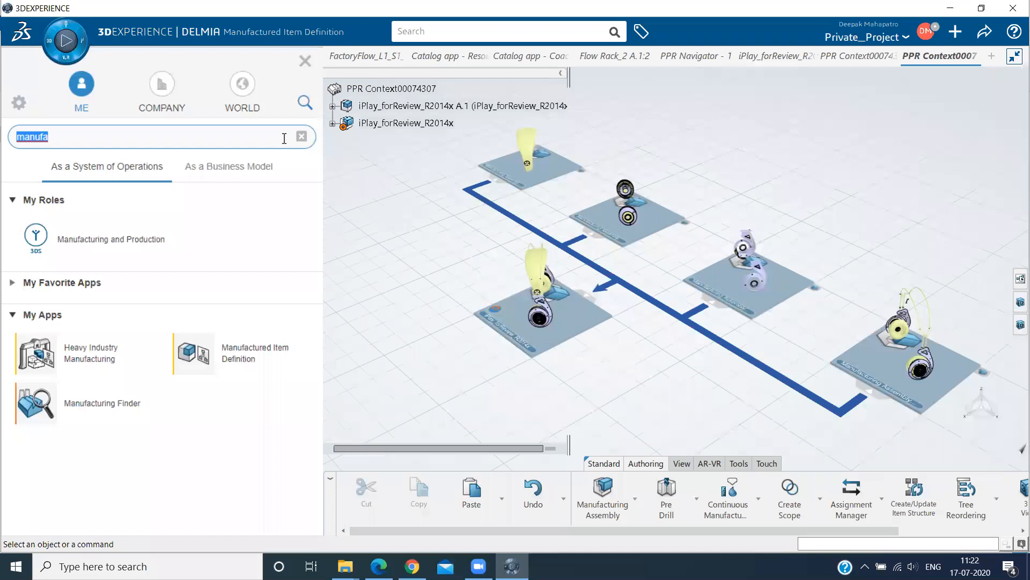
type("p")
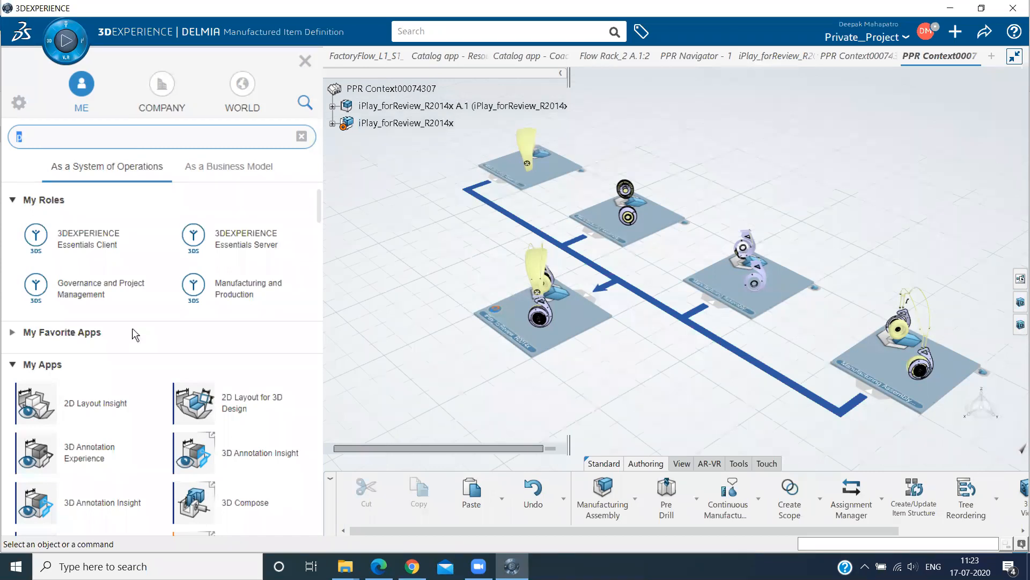
type("rocess")
left_click(80, 346)
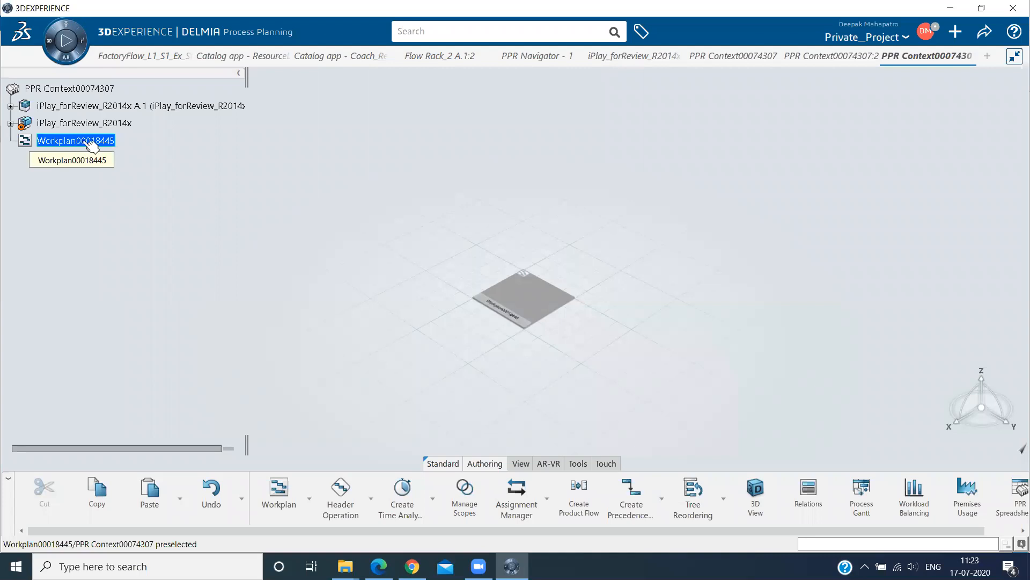
Delete Workplan00018445 and insert a General System directly under PPR Context00074307 in its place
right_click(70, 140)
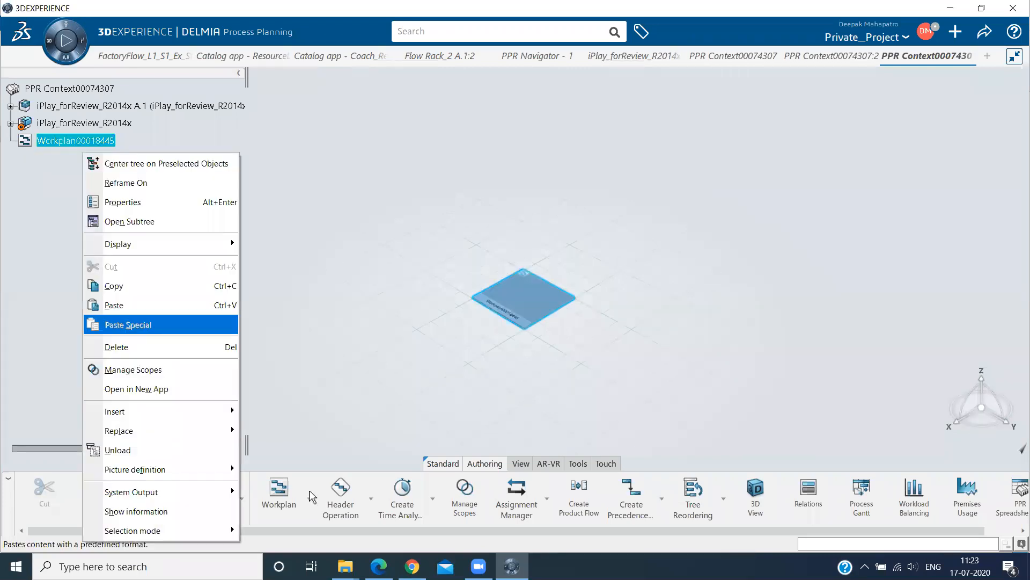
left_click(117, 348)
left_click(96, 89)
left_click(309, 498)
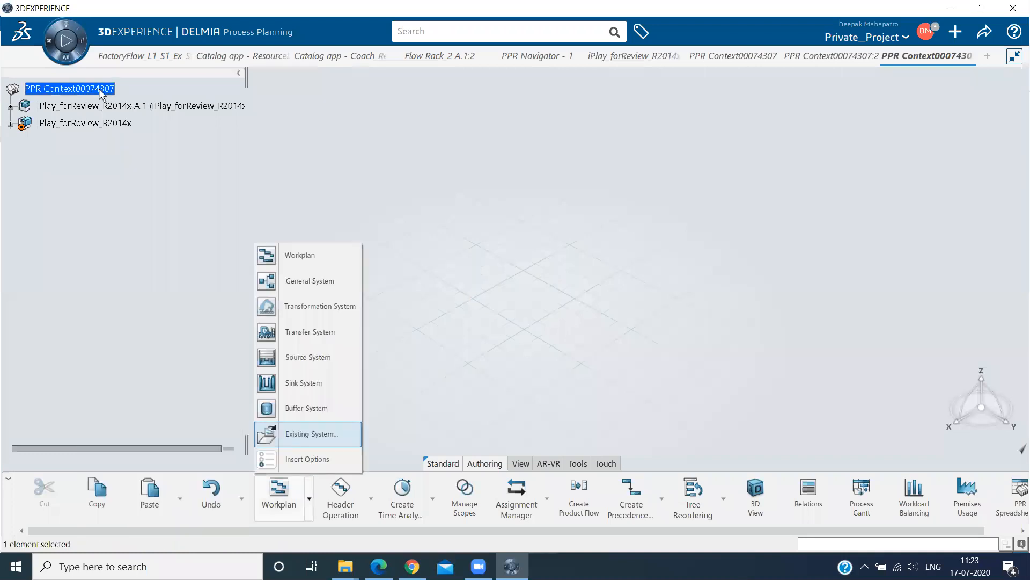
left_click(97, 88)
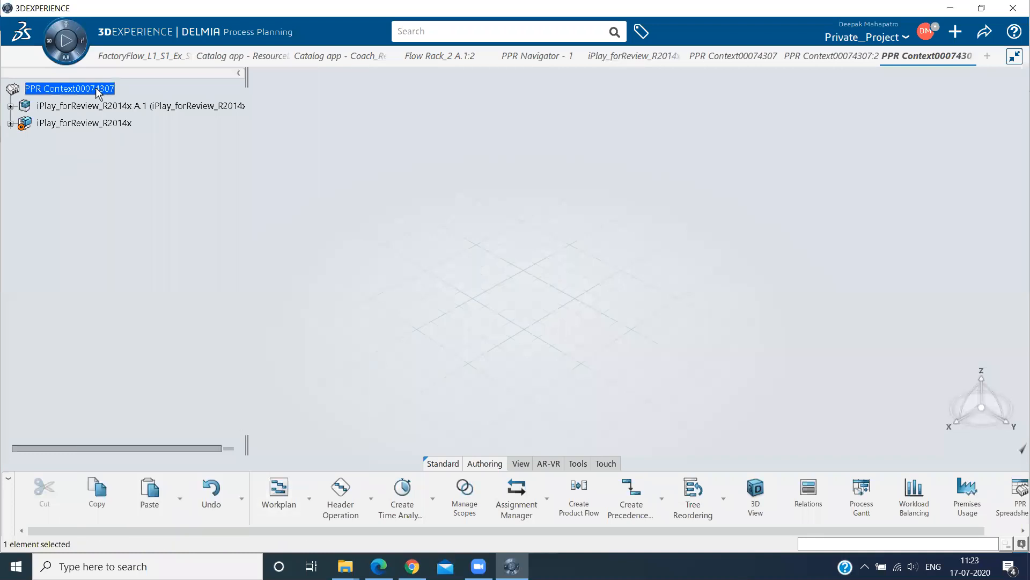
left_click(309, 498)
left_click(311, 285)
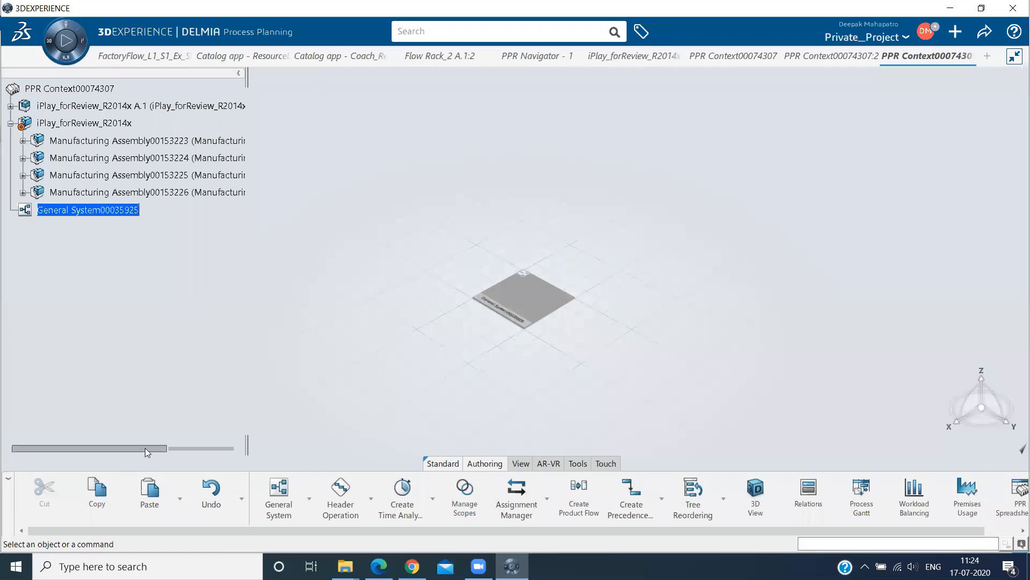
Change the title of the General System under the PPR context to Process_plan
right_click(90, 211)
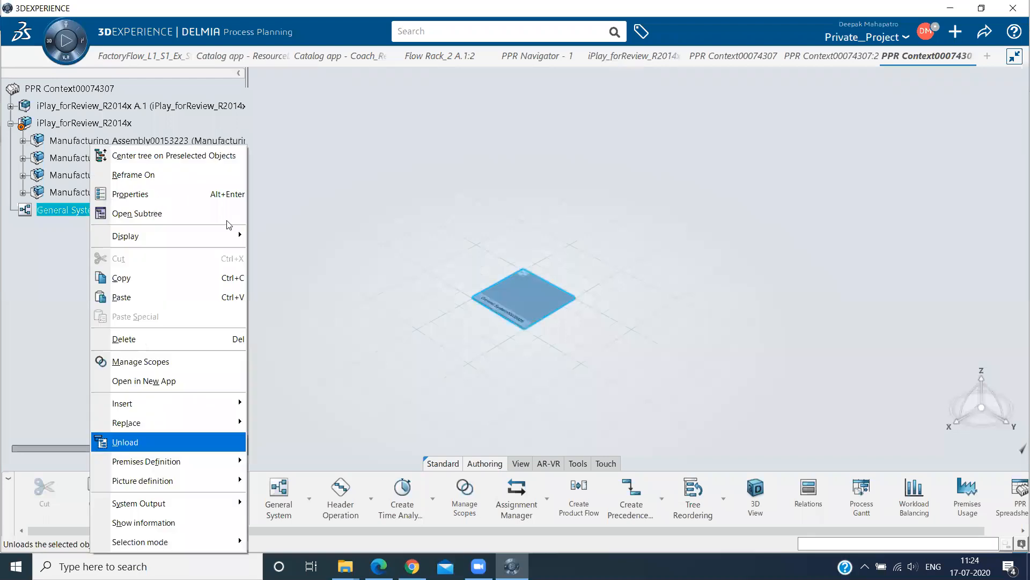
left_click(130, 194)
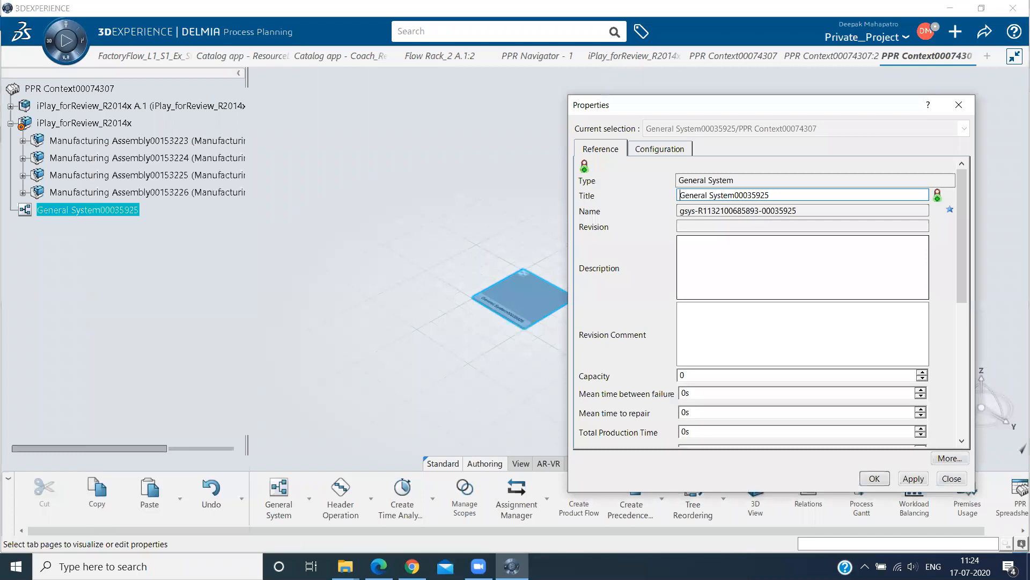
left_click_drag(773, 196, 705, 196)
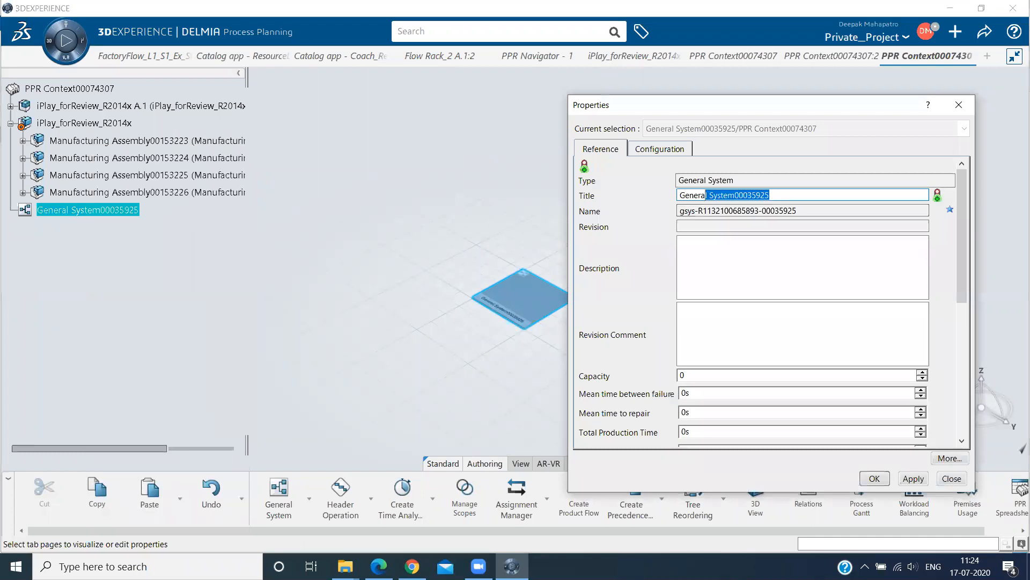
left_click_drag(706, 195, 579, 190)
type("Process_plan")
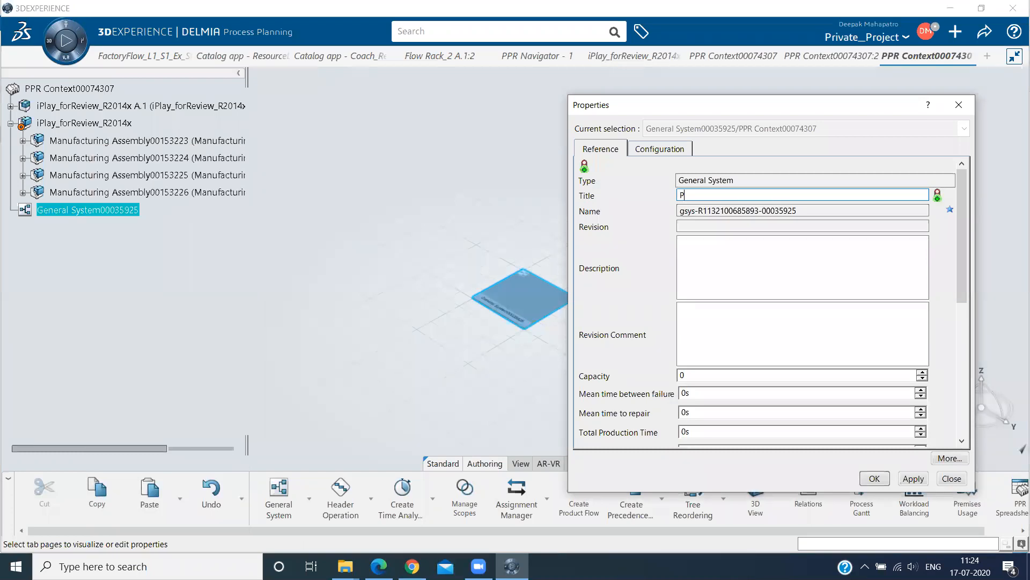
key("Return")
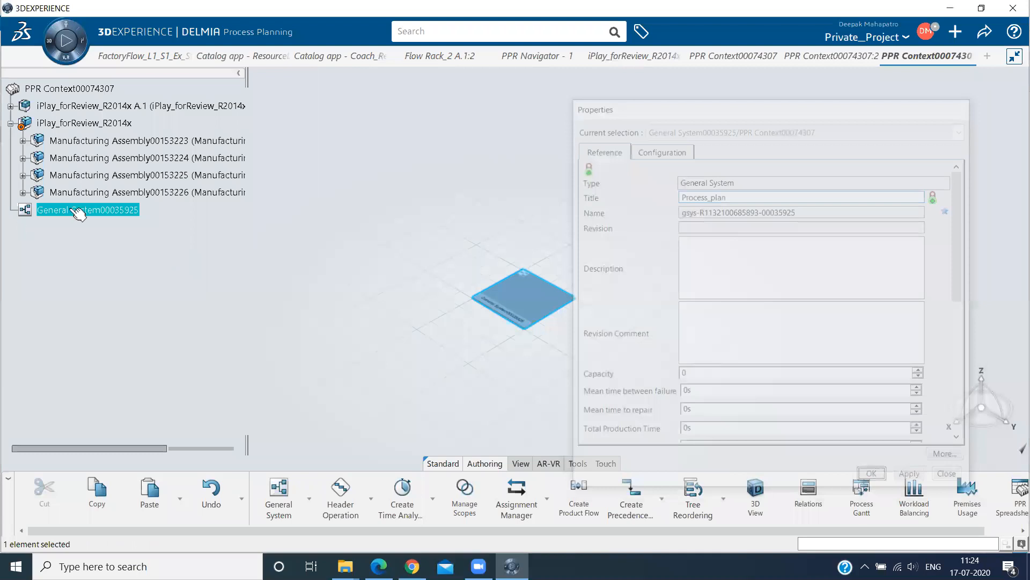
Insert four General Systems under Process_plan
left_click(266, 501)
left_click(74, 211)
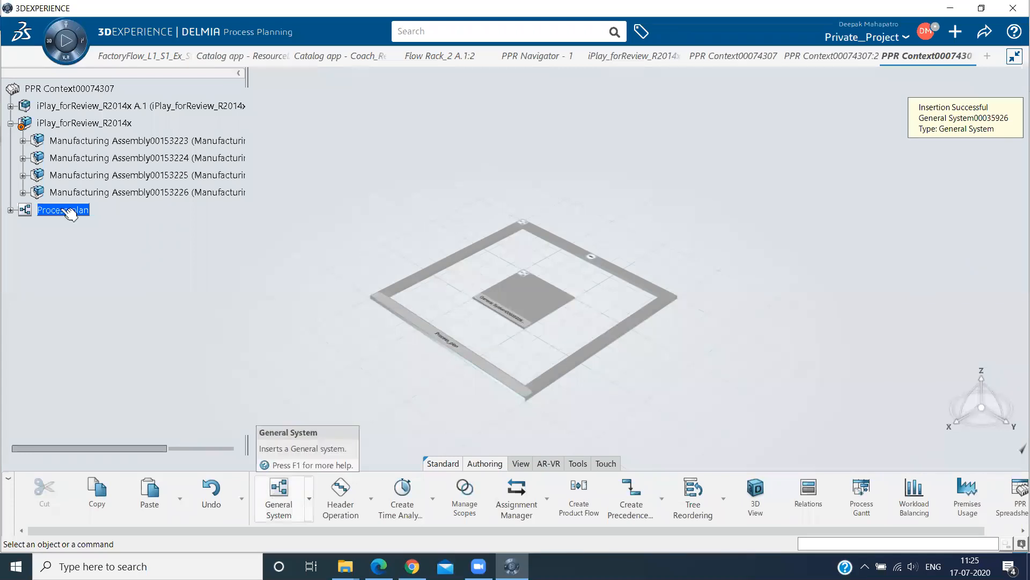
left_click(279, 493)
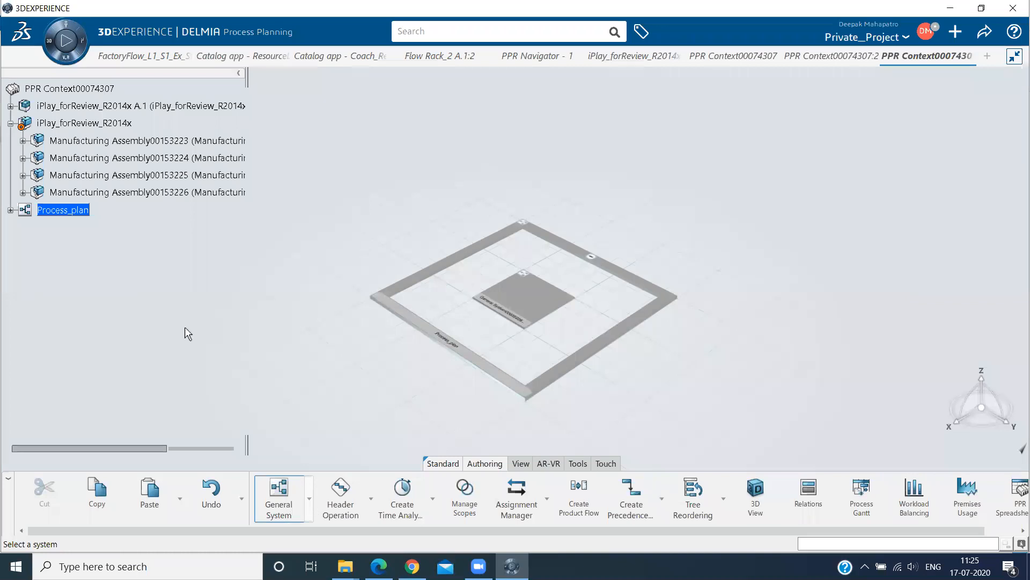
left_click(75, 208)
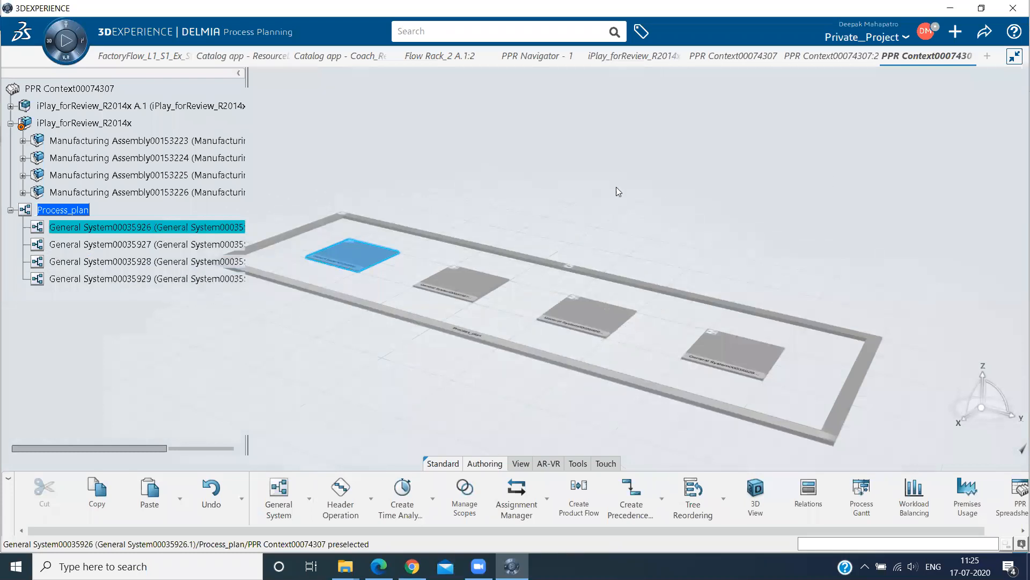
Set the title of the first General System under Process_plan to 1
key("alt+Return")
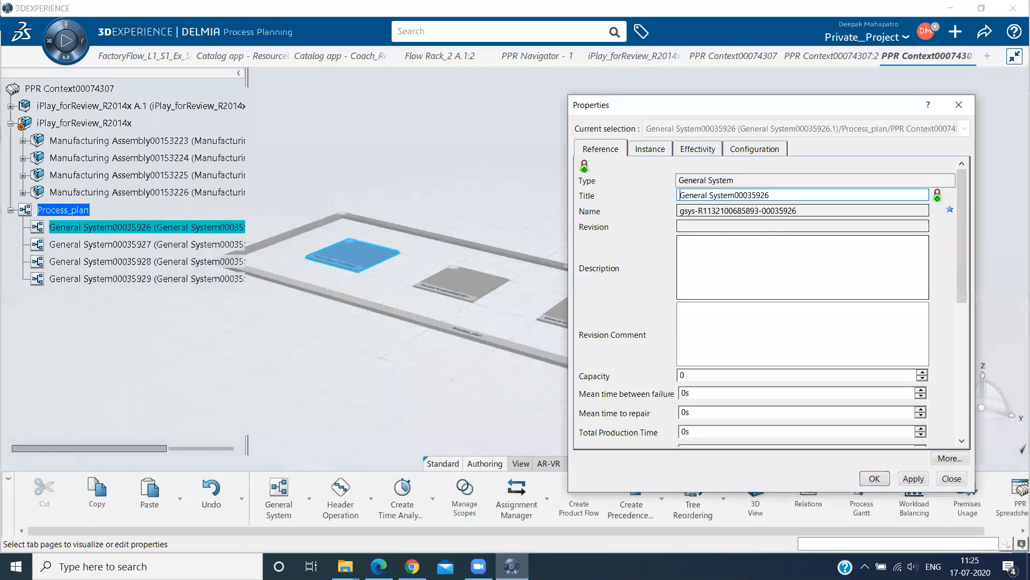
key("ctrl+a")
type("S")
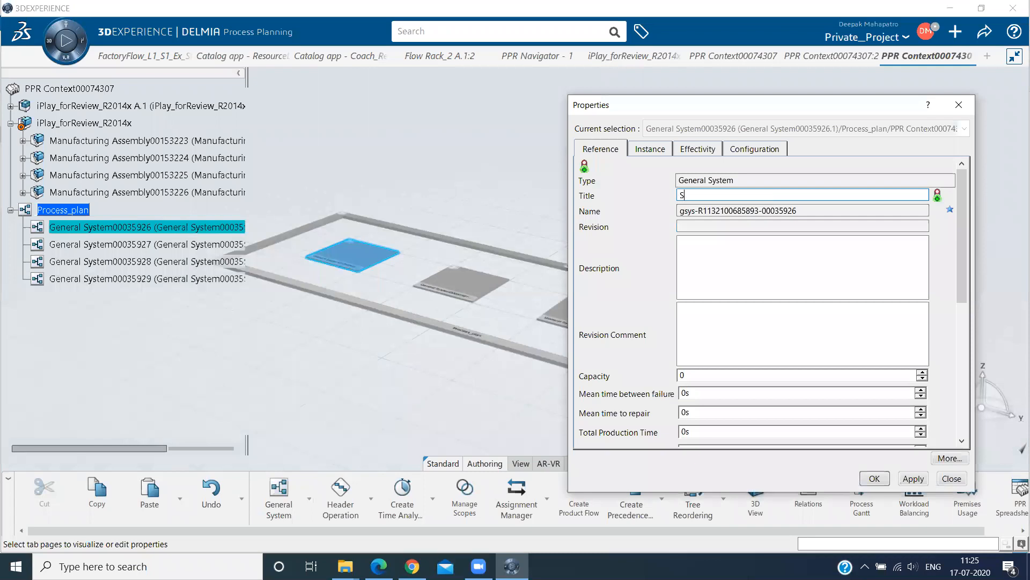
type("tation_1")
key("ctrl+a")
type("1")
key("Return")
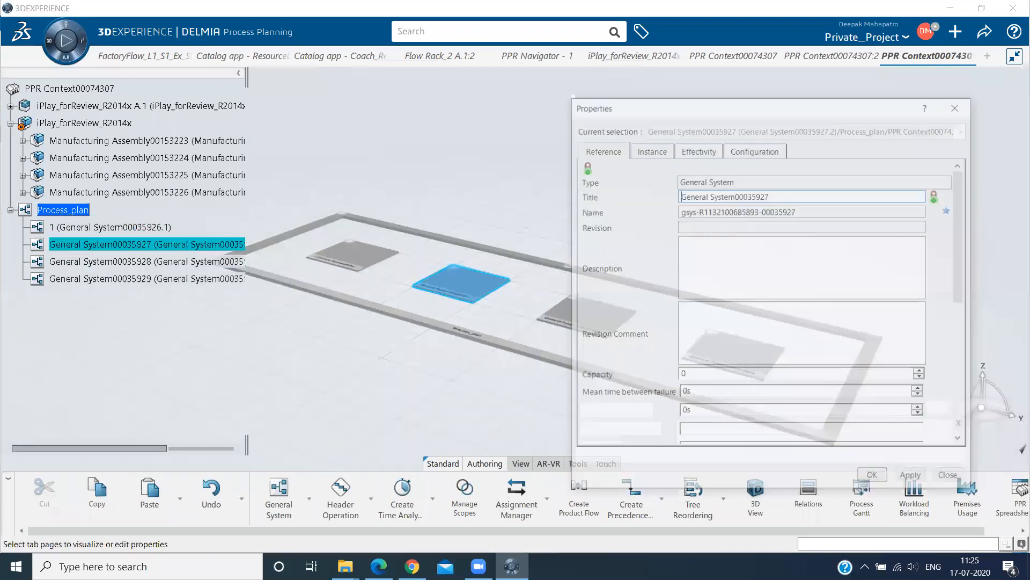
Set the titles of the second and third General Systems under Process_plan to 2 and 3
type("2")
key("Return")
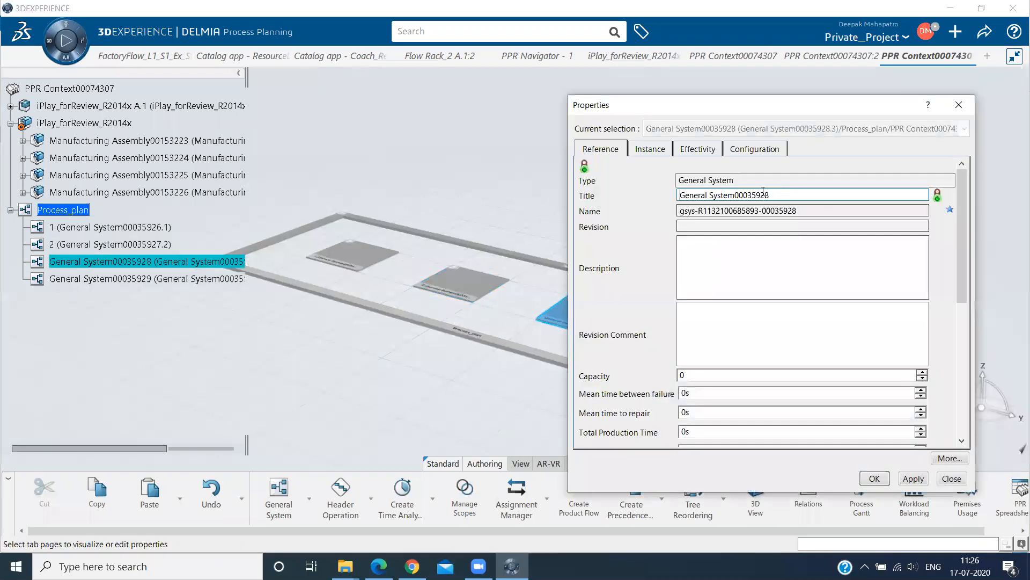
left_click_drag(770, 195, 679, 194)
type("3")
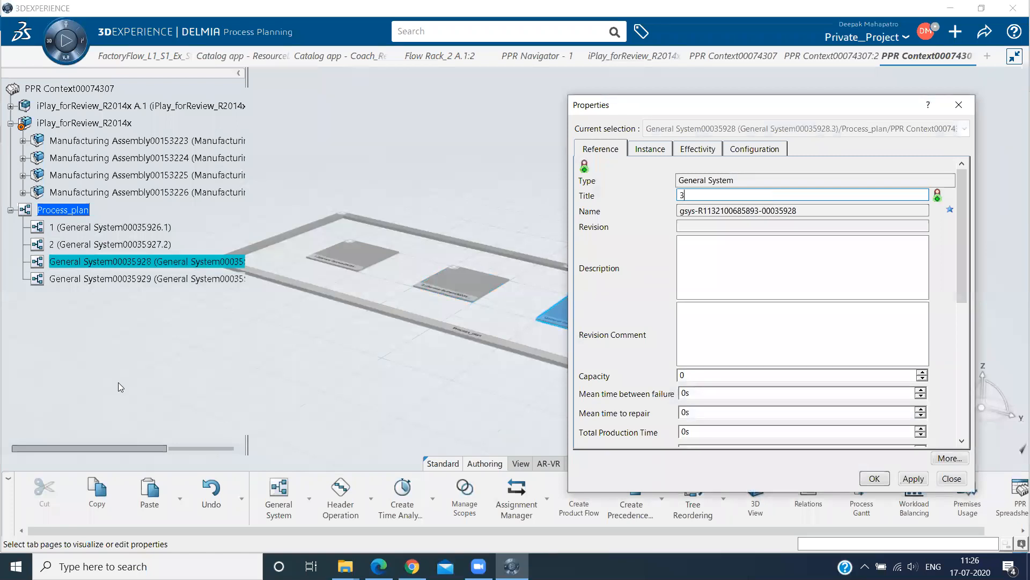
key("Return")
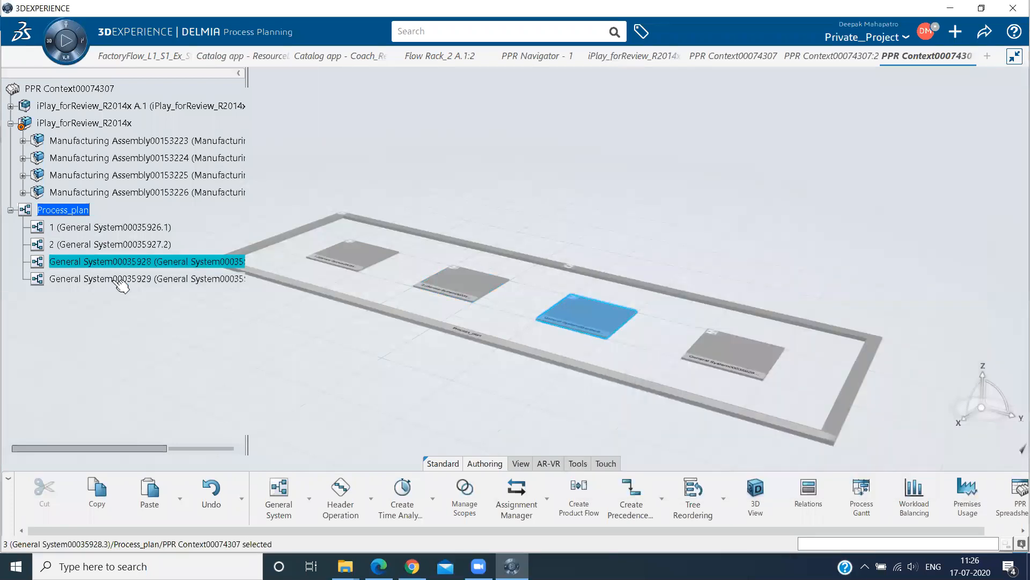
Set the title of the fourth General System under Process_plan to 4
left_click(112, 279)
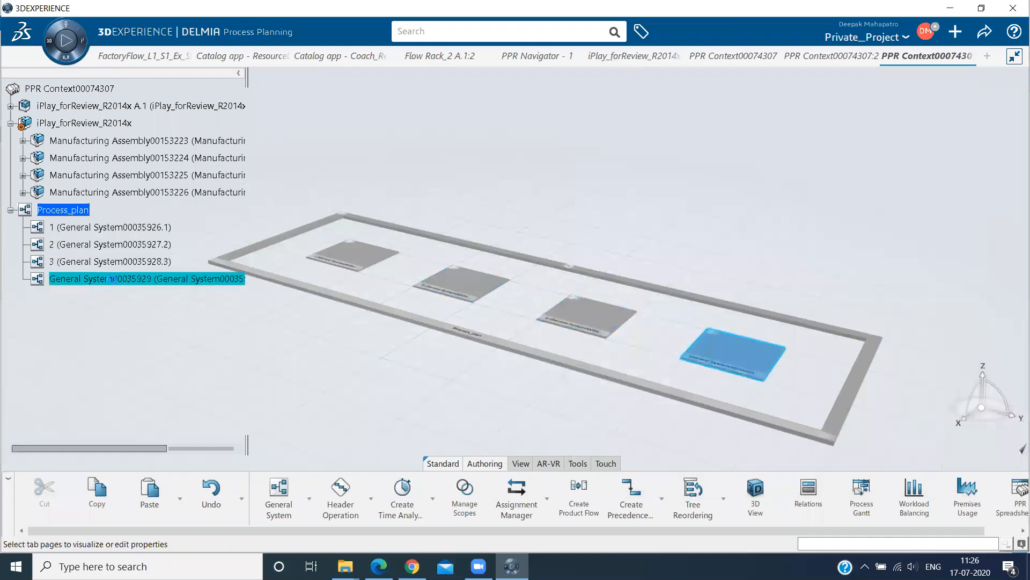
type("4General System00035929")
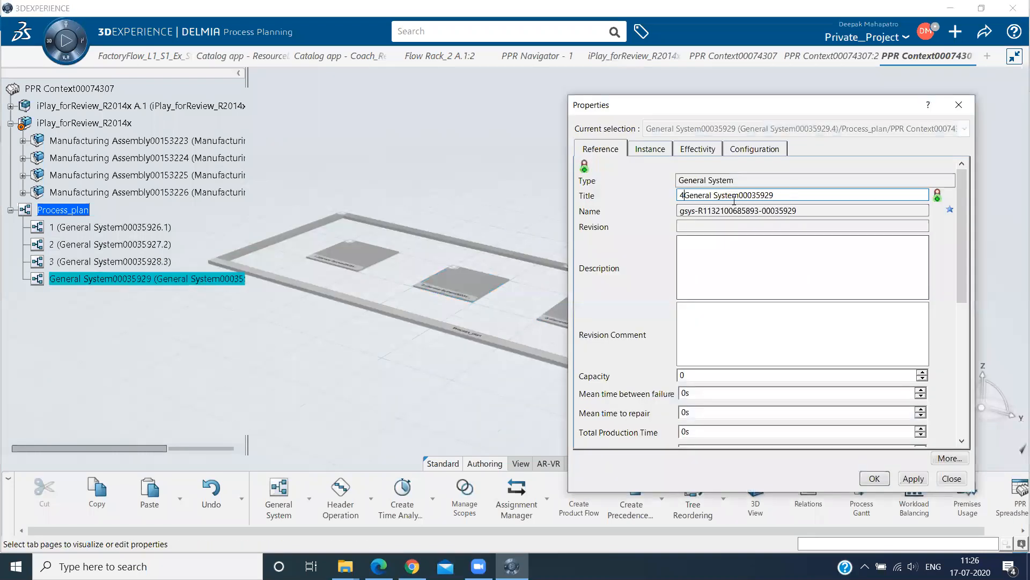
key("shift+End")
key("Delete")
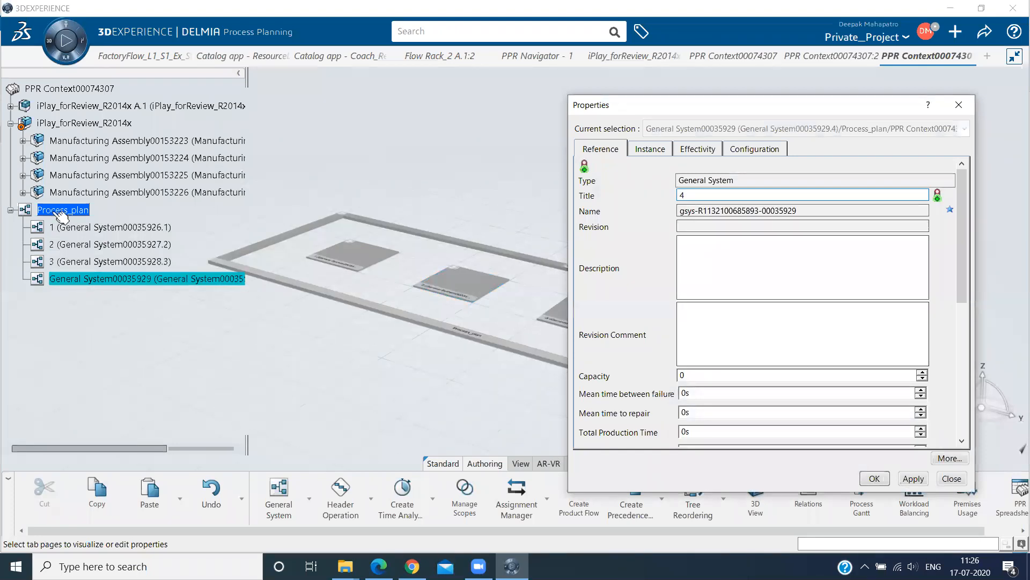
key("Return")
left_click(218, 244)
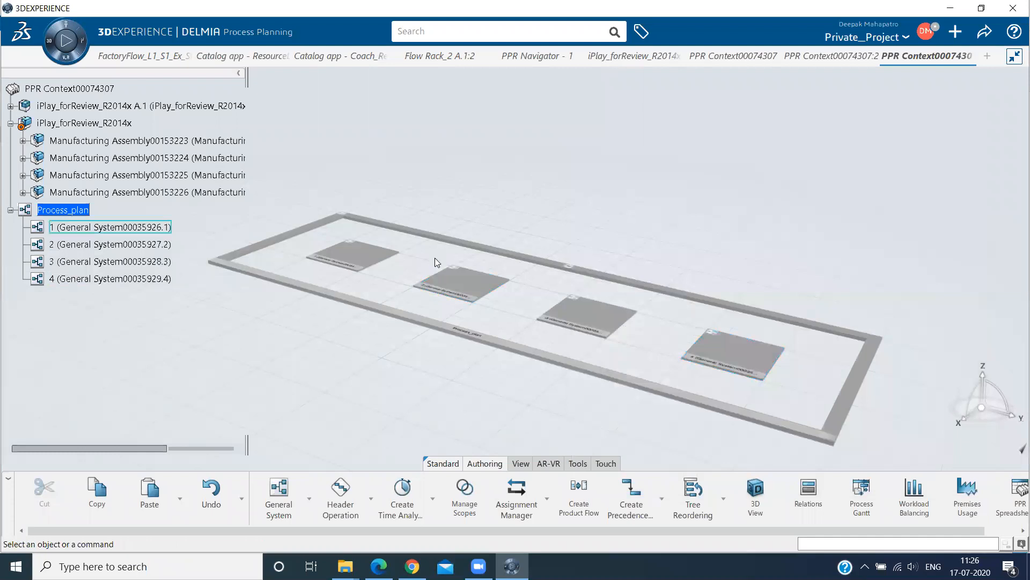
middle_click_drag(475, 193, 399, 213)
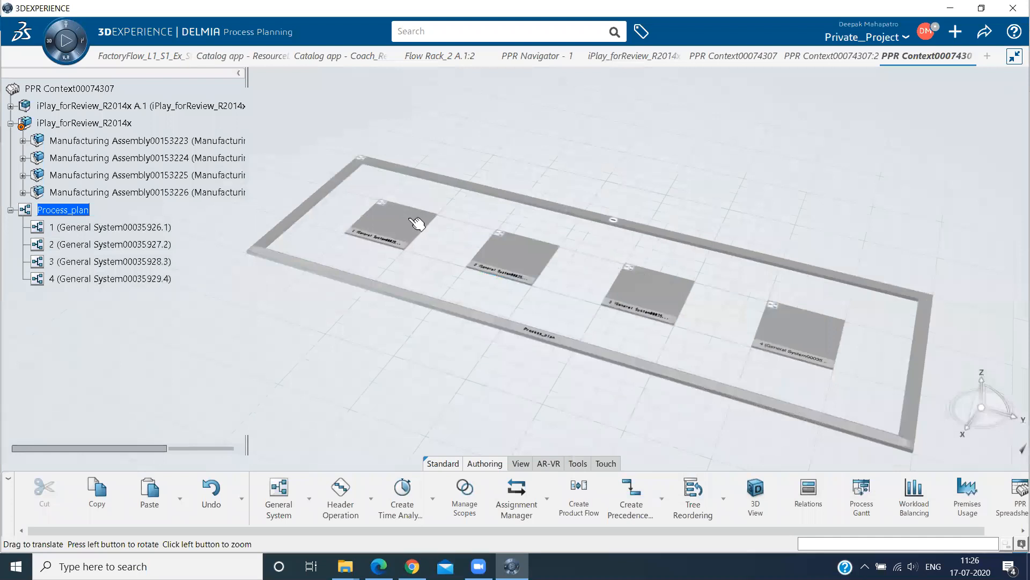
Insert one General Operation into general system 1, matching the single part of the first manufacturing assembly
middle_click_drag(416, 222, 418, 222)
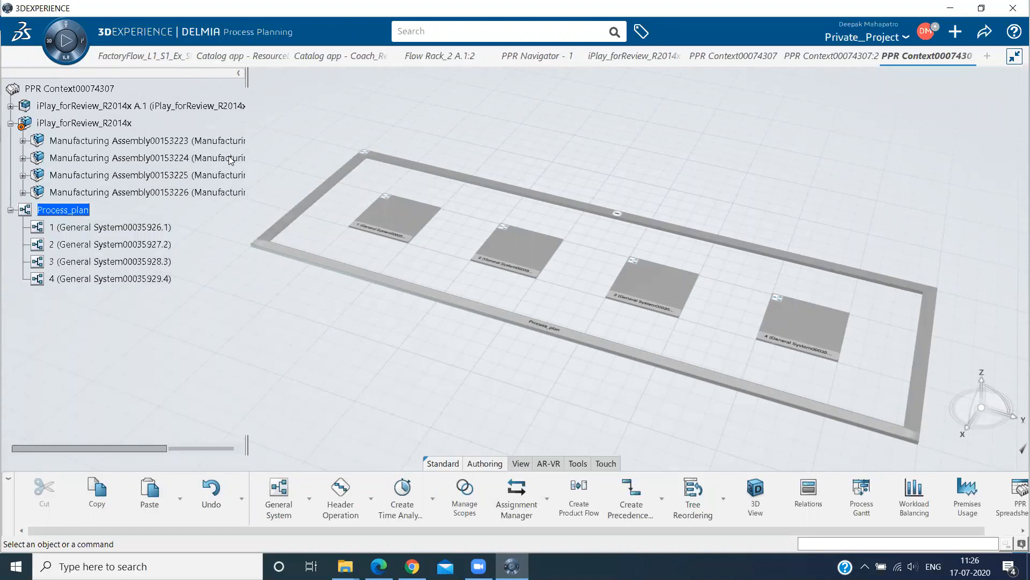
left_click(23, 141)
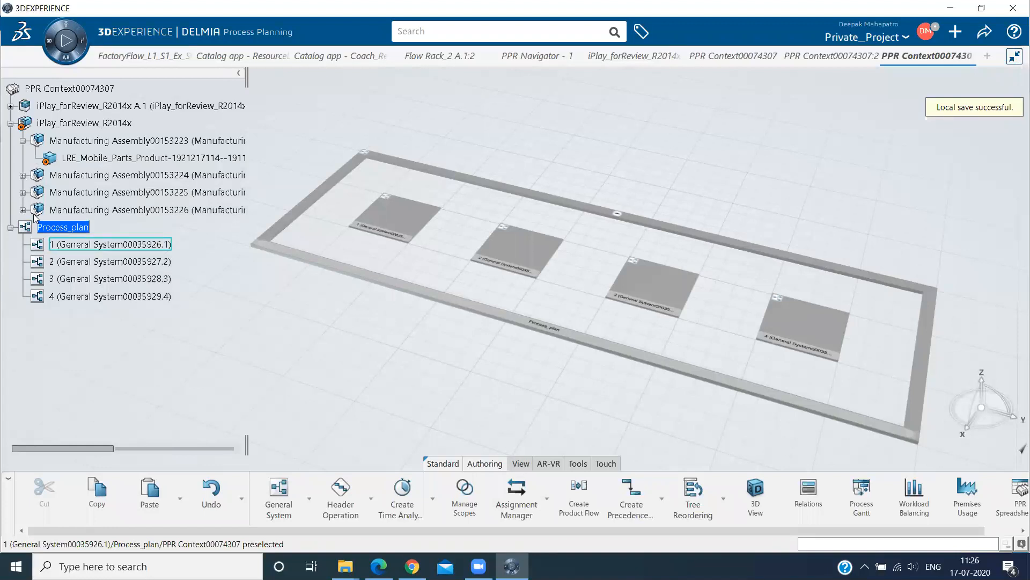
left_click(129, 175)
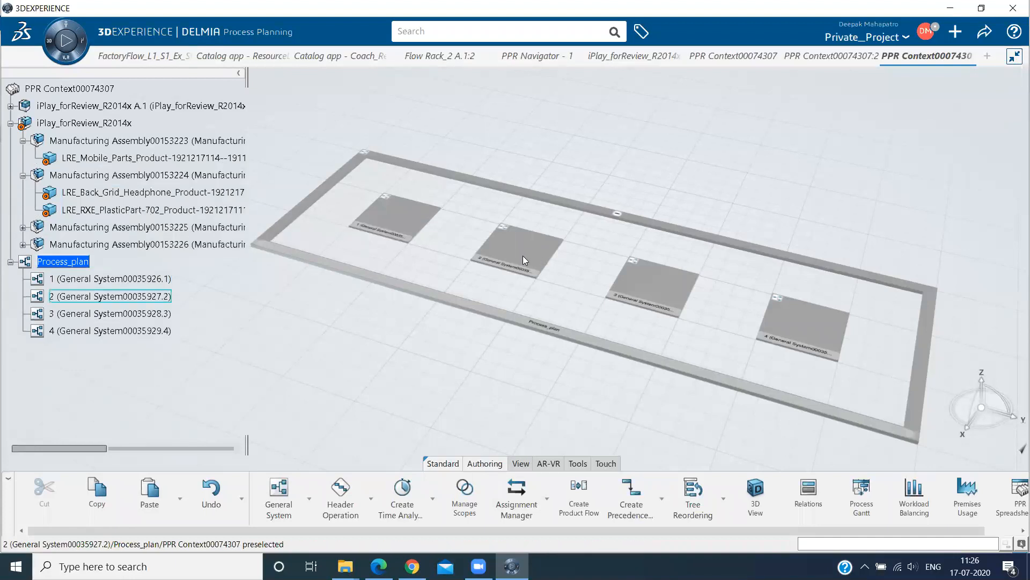
left_click(372, 496)
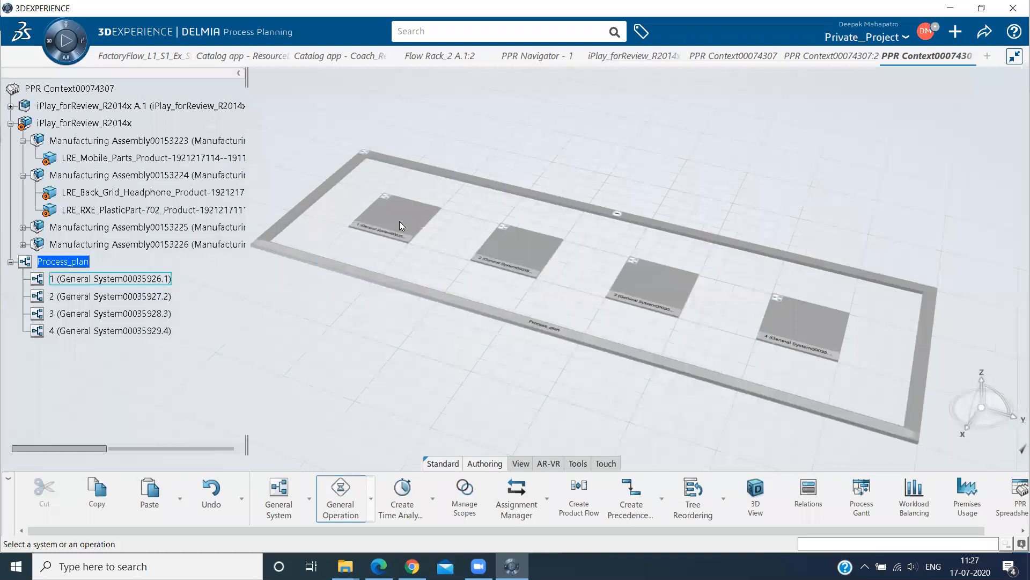
left_click(400, 221)
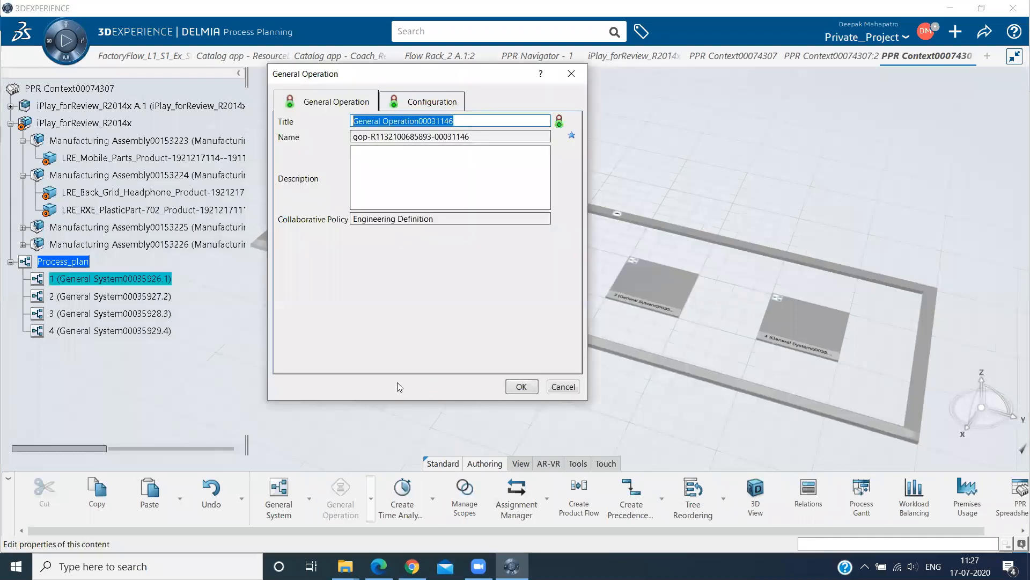
key("Return")
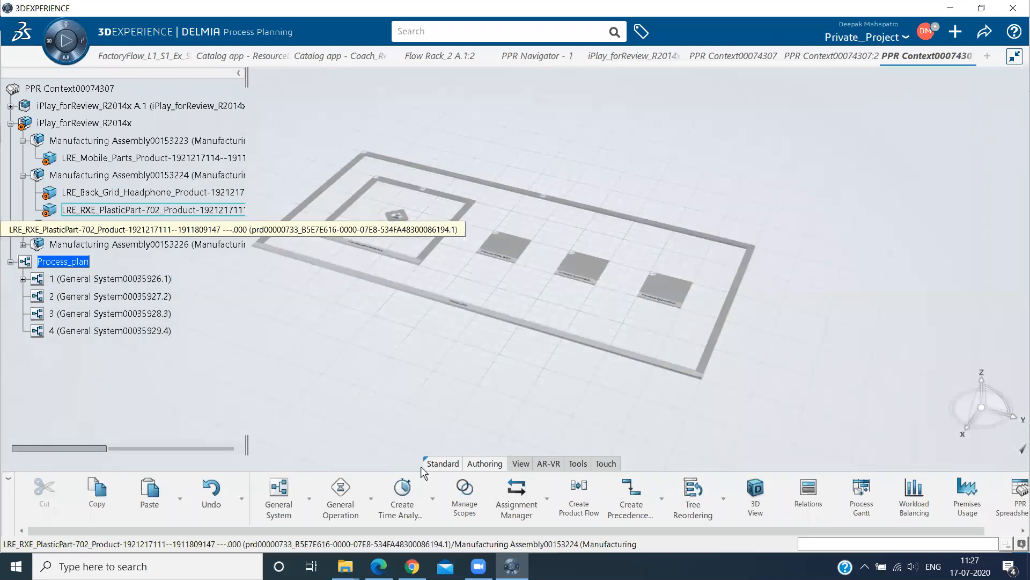
Insert two General Operations into general system 2 under Process_plan
left_click(515, 258)
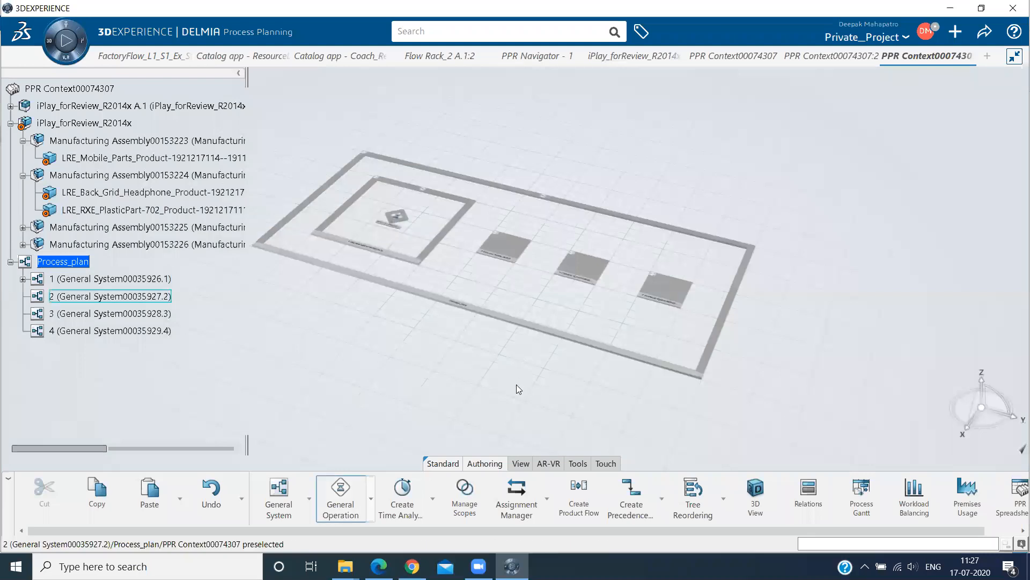
left_click(520, 387)
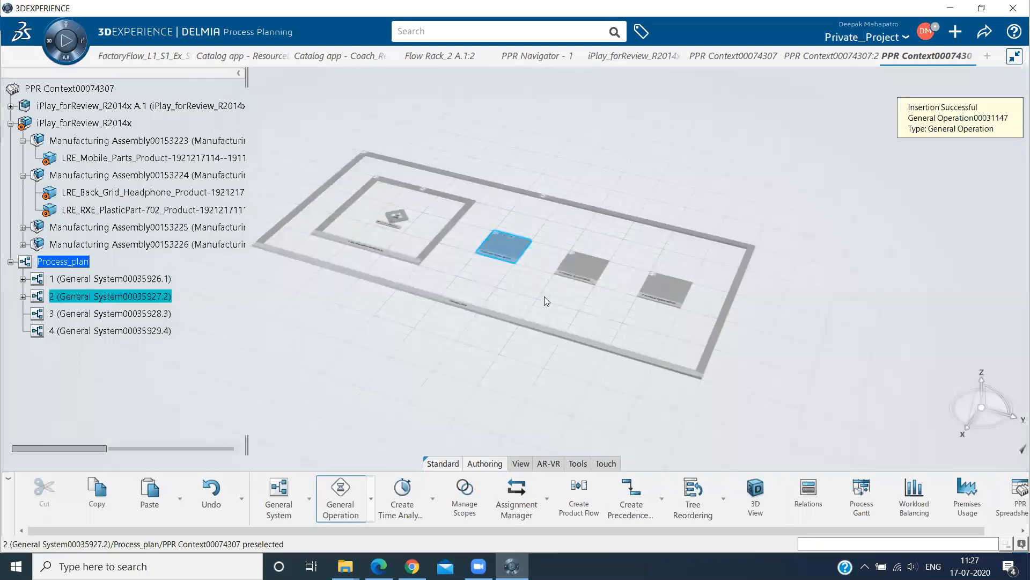
left_click(512, 251)
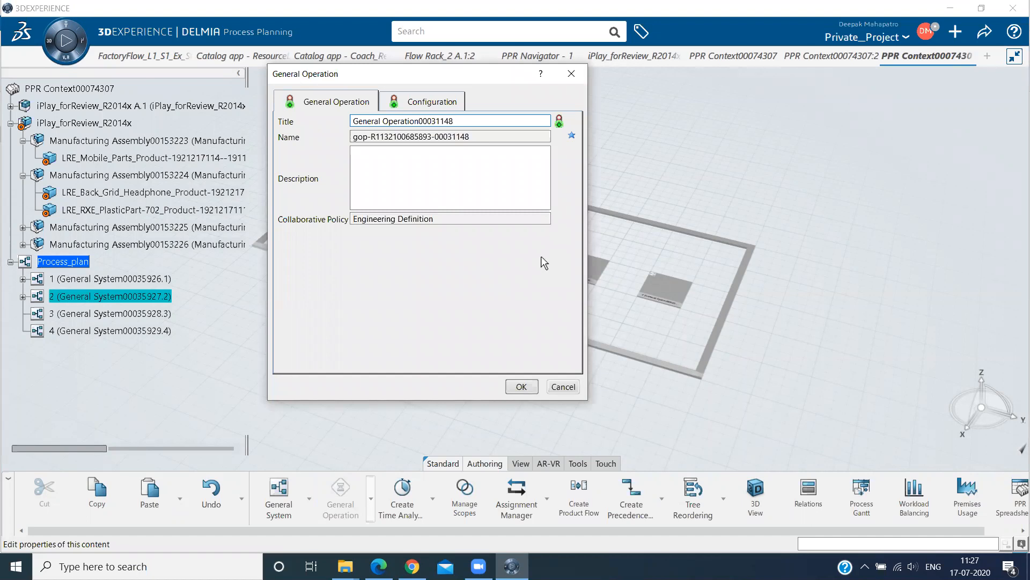
key("Escape")
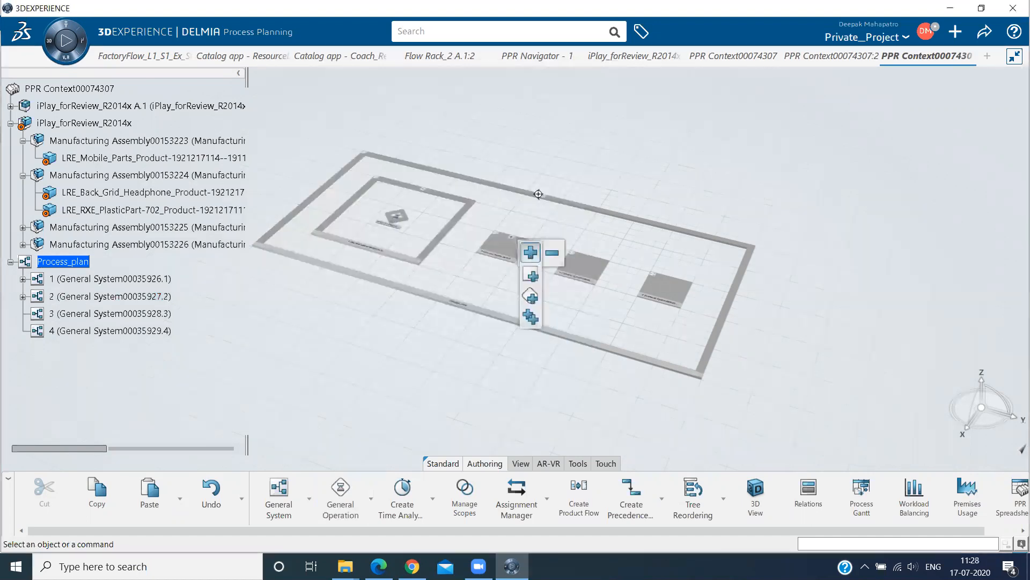
left_click(535, 271)
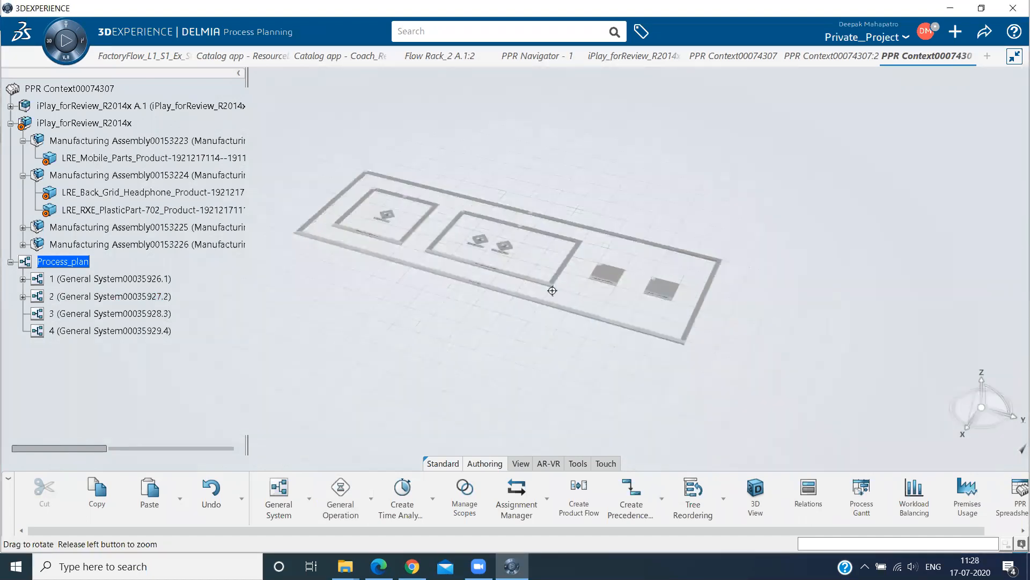
Insert six General Operations into general system 3, one for each part of the third manufacturing assembly
middle_click_drag(419, 165, 421, 115)
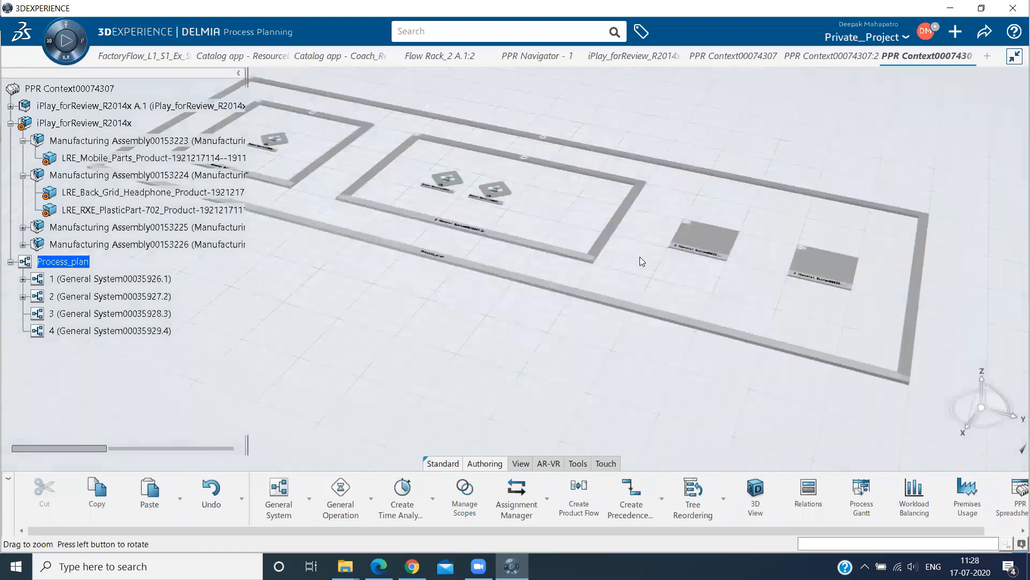
middle_click_drag(559, 228, 592, 342)
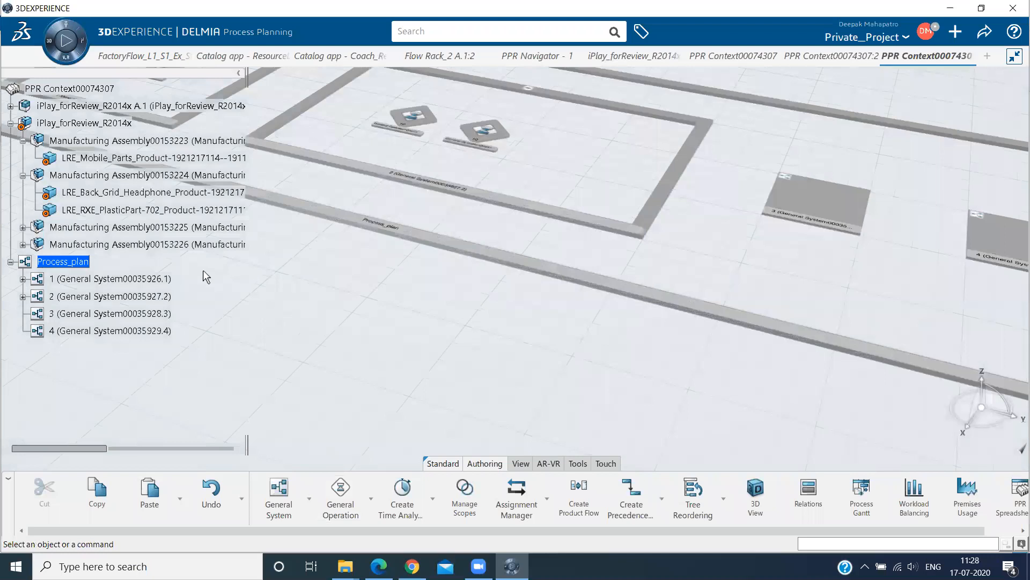
middle_click_drag(23, 230, 26, 231)
middle_click_drag(119, 249, 117, 339)
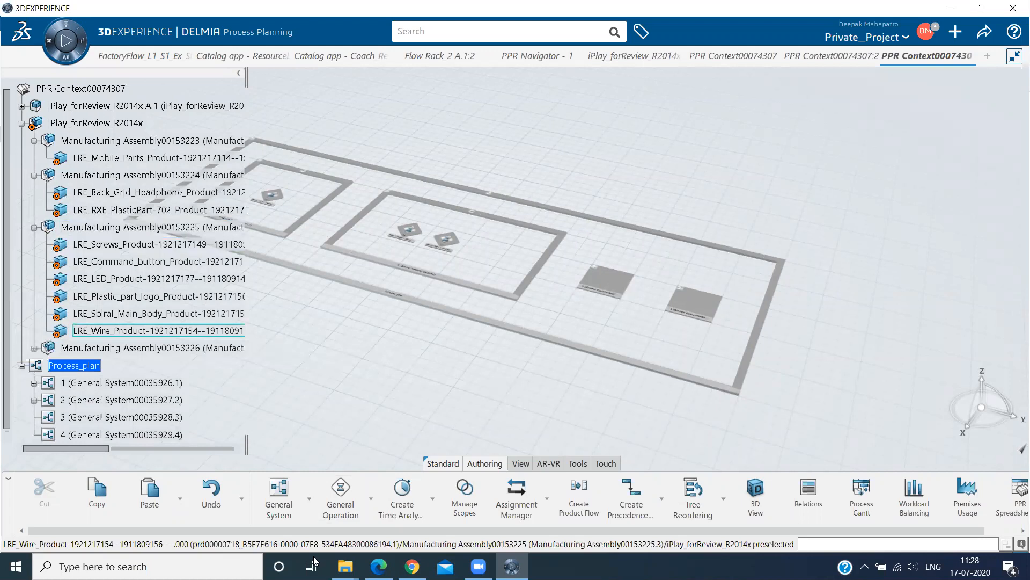
left_click(633, 275)
left_click(623, 289)
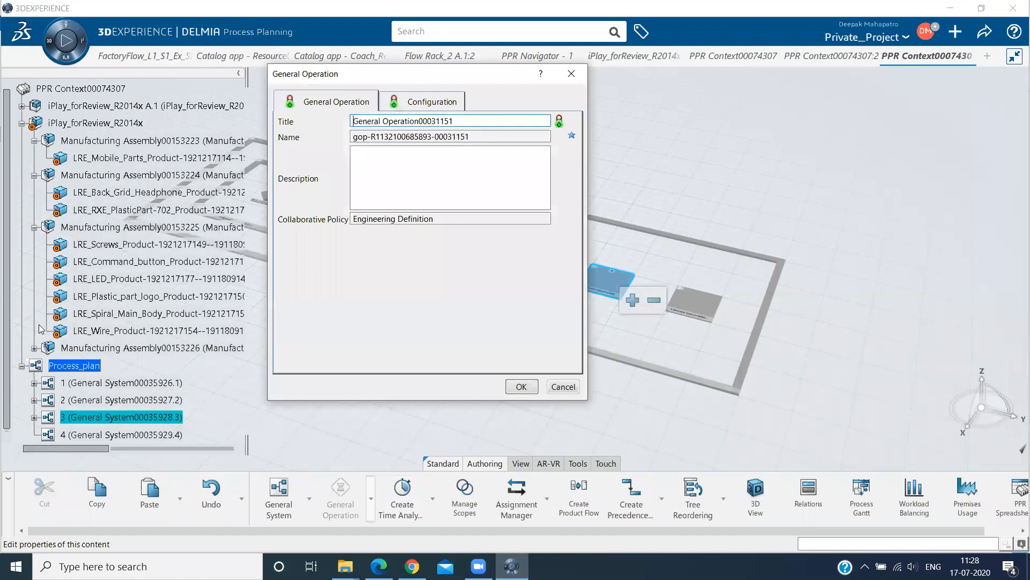
key("Return")
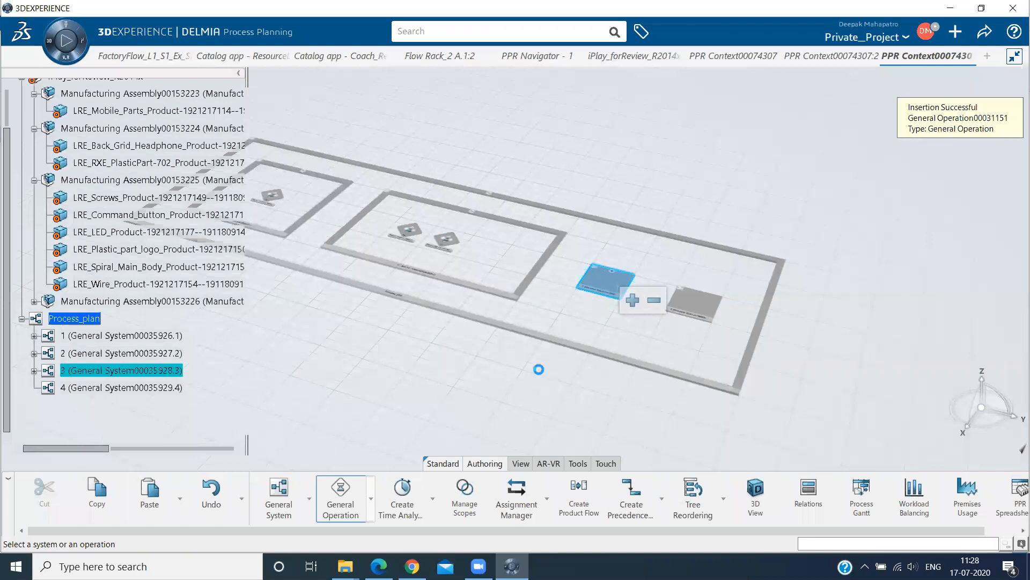
left_click(603, 283)
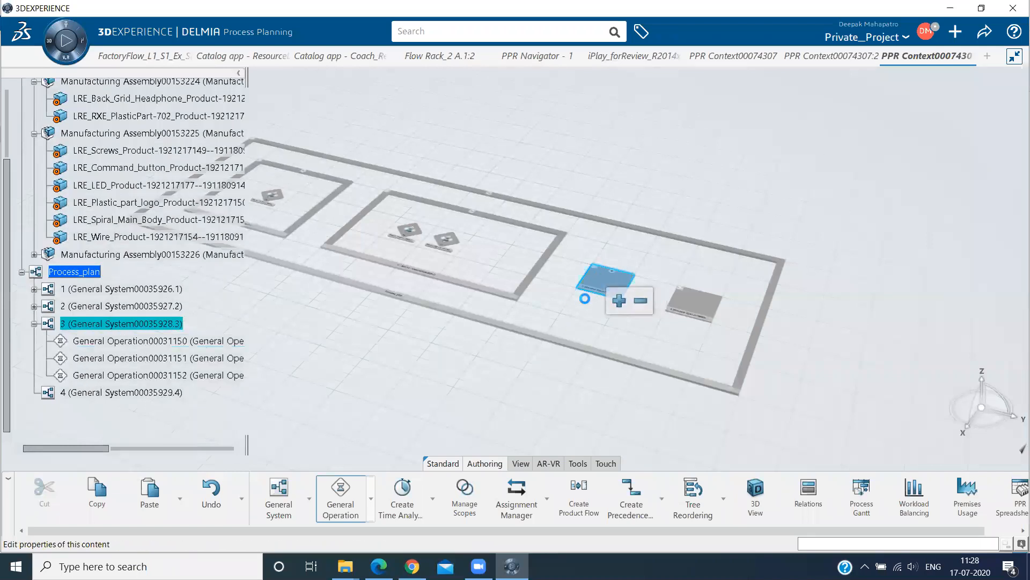
key("Return")
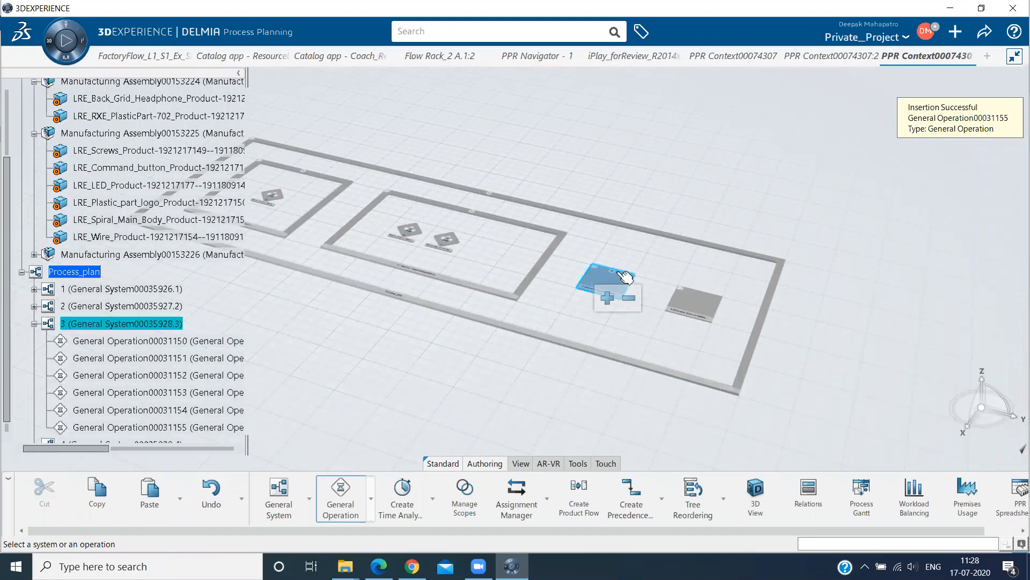
key("Escape")
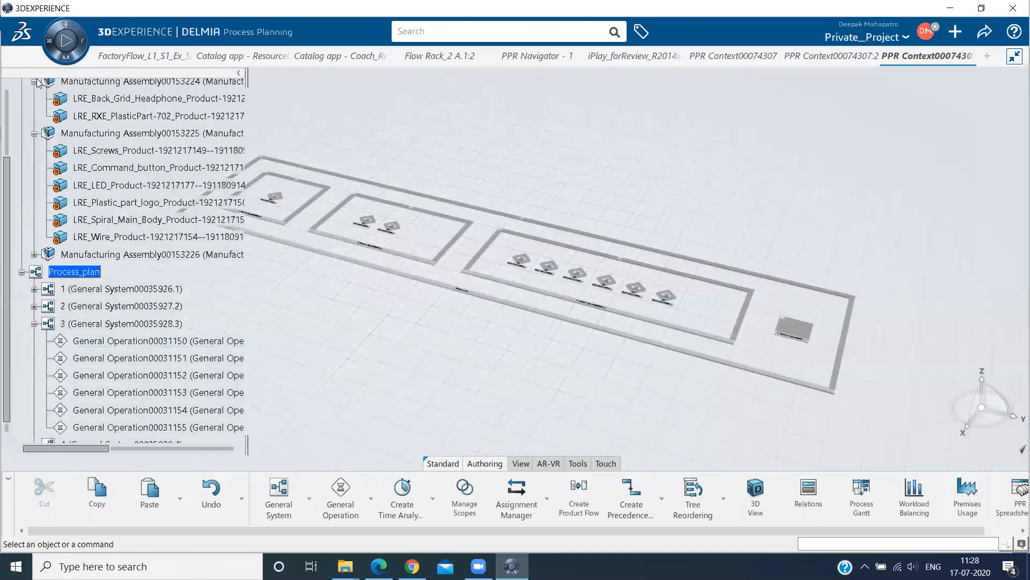
Insert six General Operations into general system 4, one for each part of the fourth manufacturing assembly
left_click(35, 97)
left_click(34, 117)
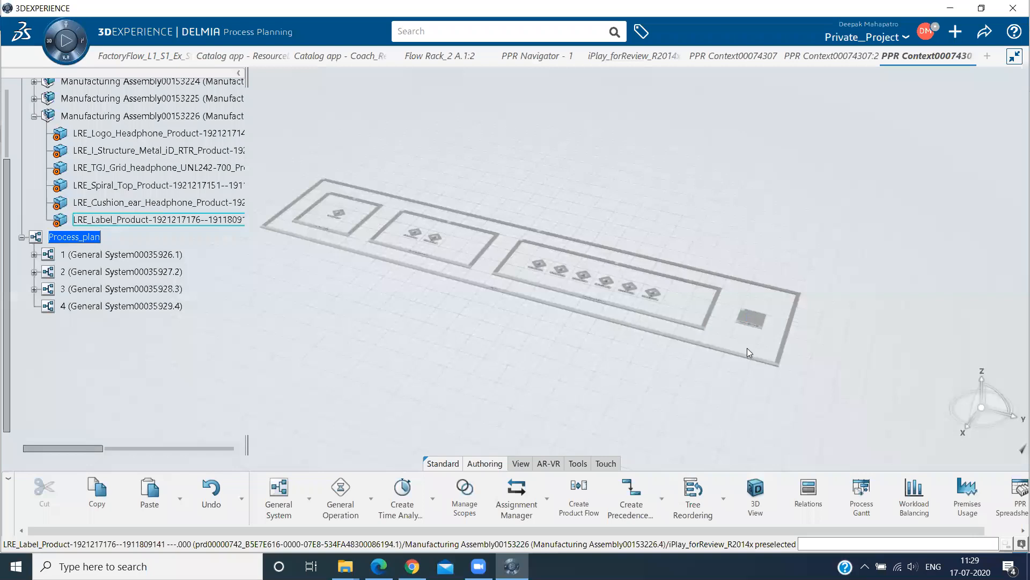
left_click(757, 322)
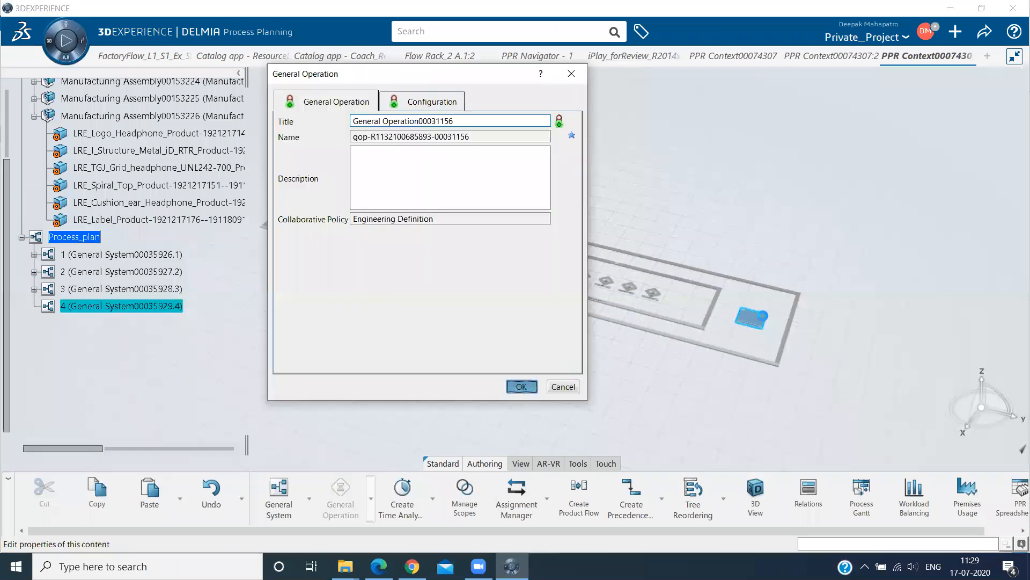
left_click(521, 386)
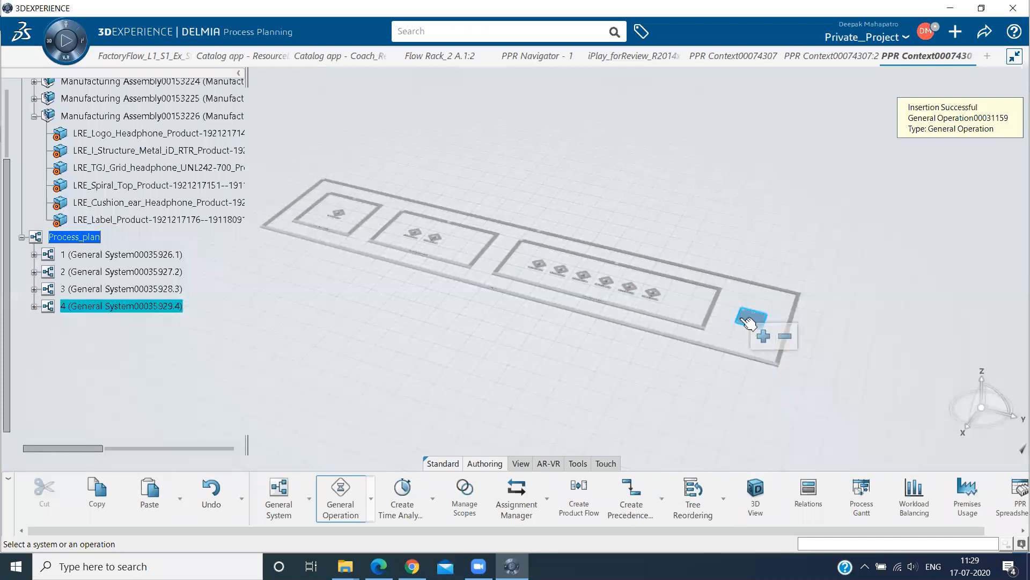
left_click(521, 386)
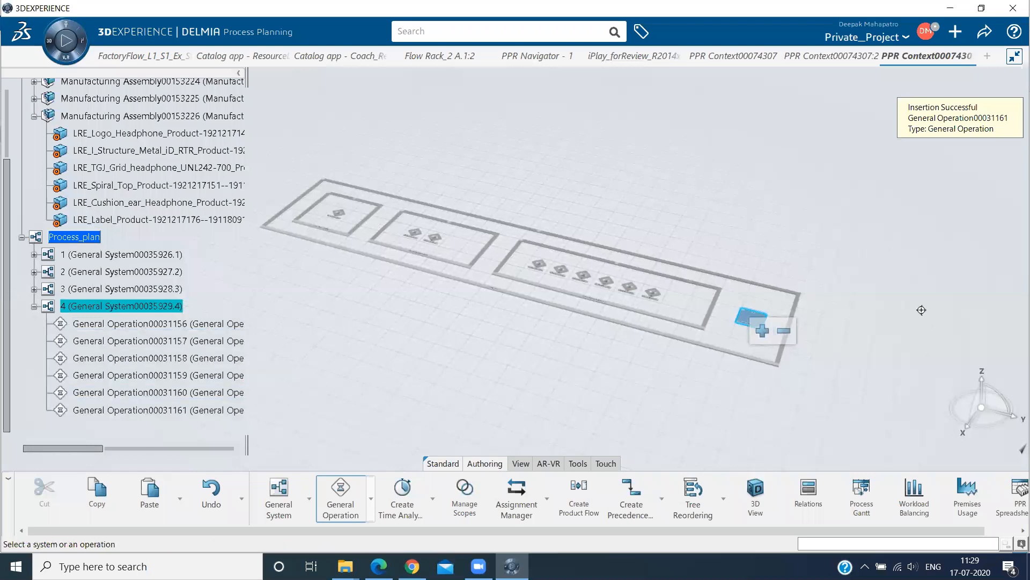
middle_click(586, 304)
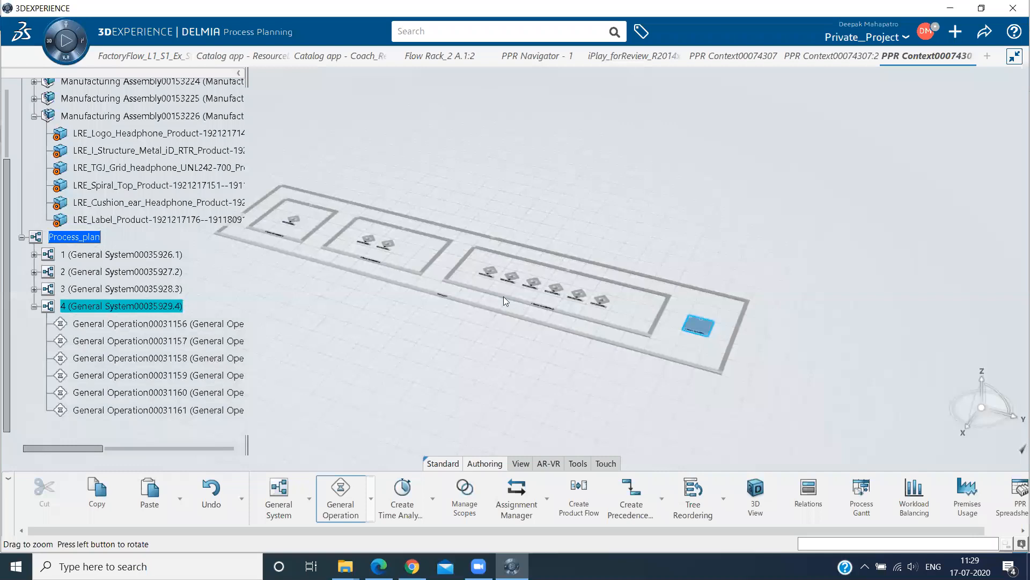
middle_click_drag(503, 296, 531, 234)
left_click(586, 305)
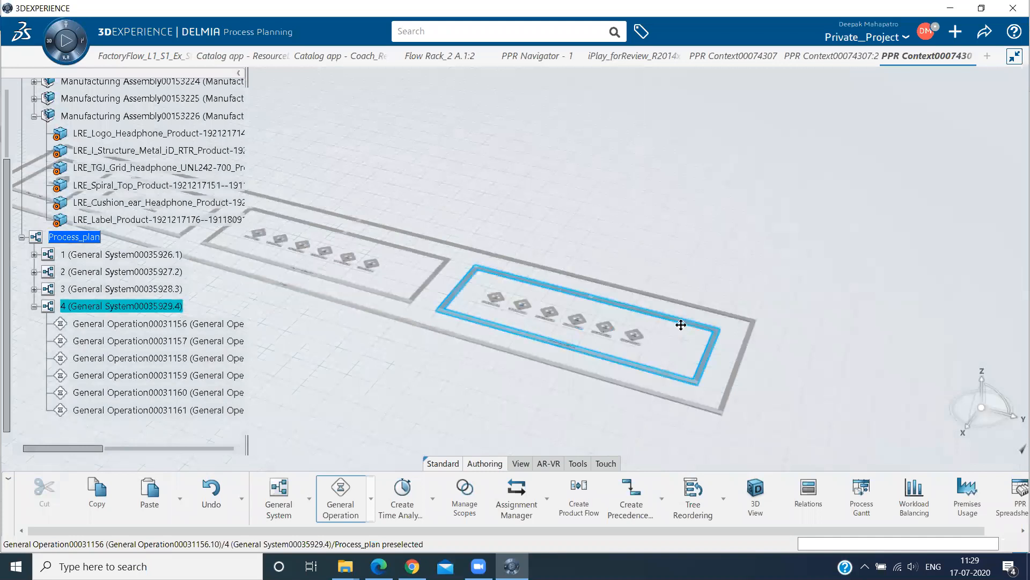
key("Escape")
Compare the operations laid out in the four general systems with the parts of the manufacturing assemblies
middle_click_drag(346, 274, 565, 346)
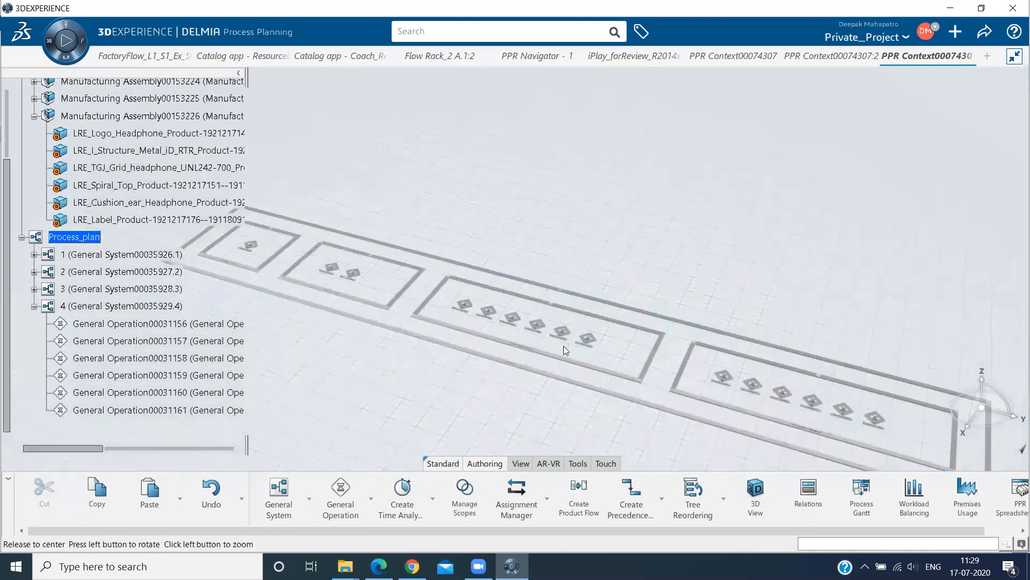
middle_click_drag(797, 296, 835, 341)
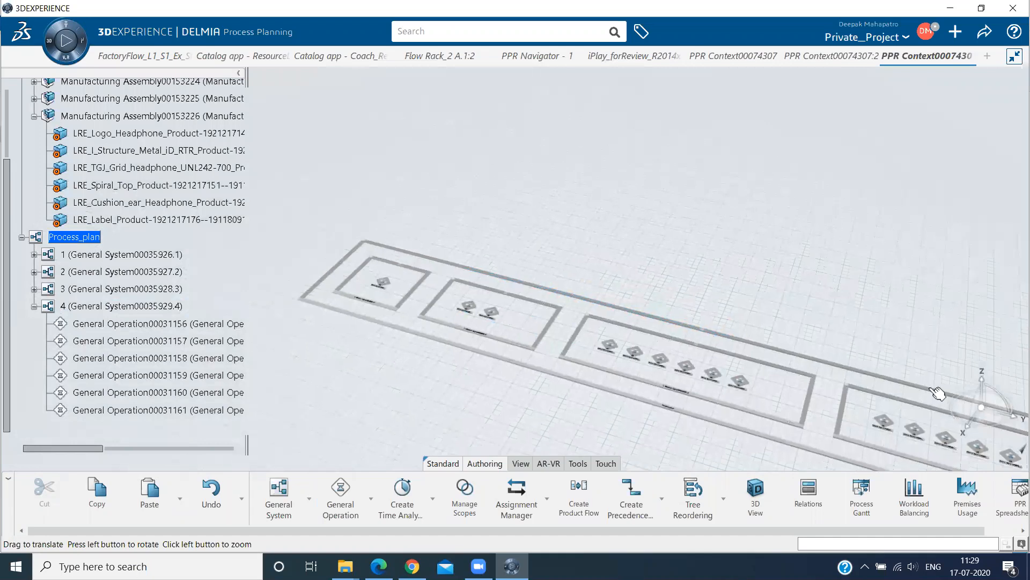
middle_click_drag(890, 388, 804, 324)
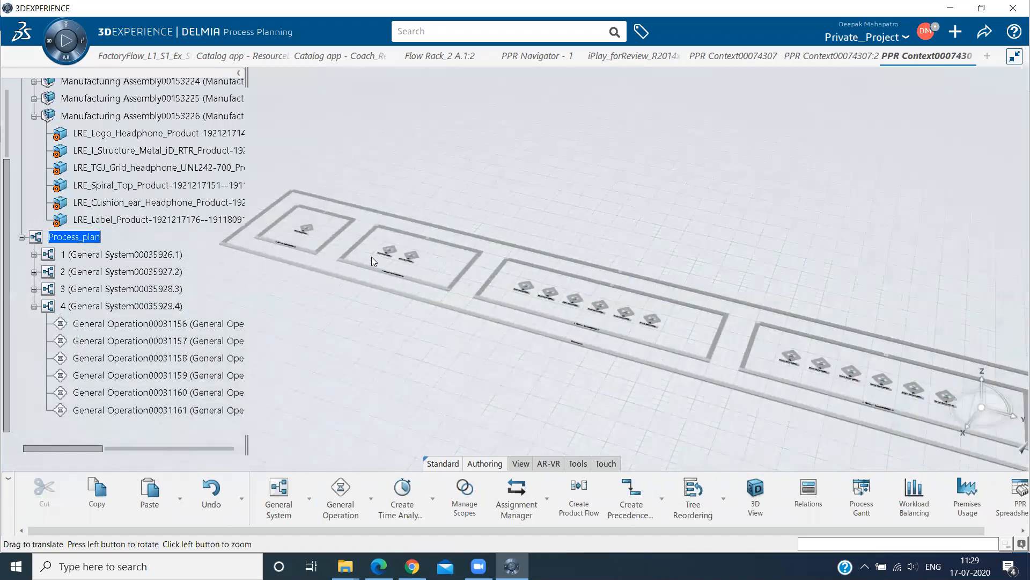
left_click(111, 136)
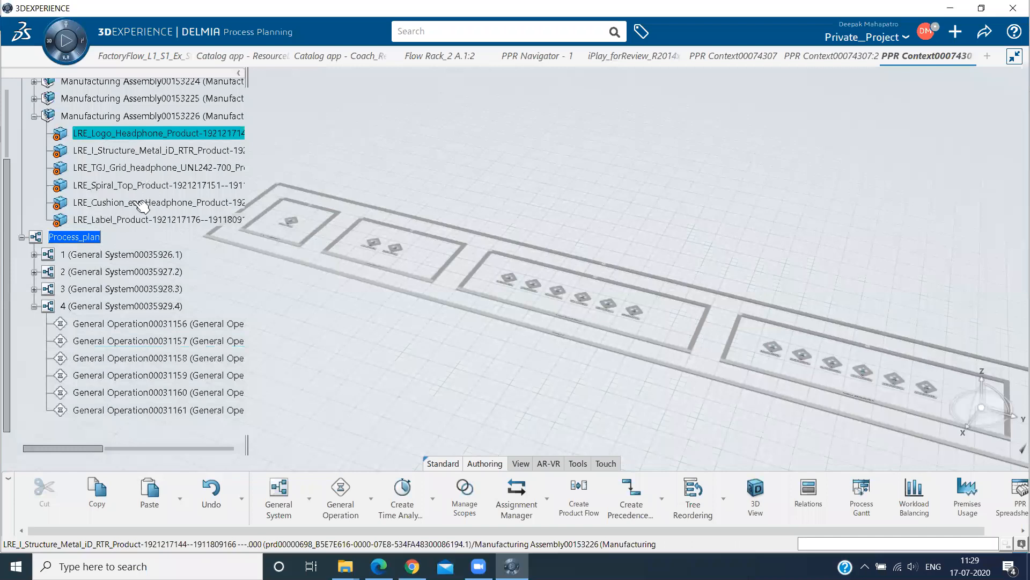
left_click(131, 221, "shift")
left_click(35, 116)
left_click(34, 202)
left_click(484, 348)
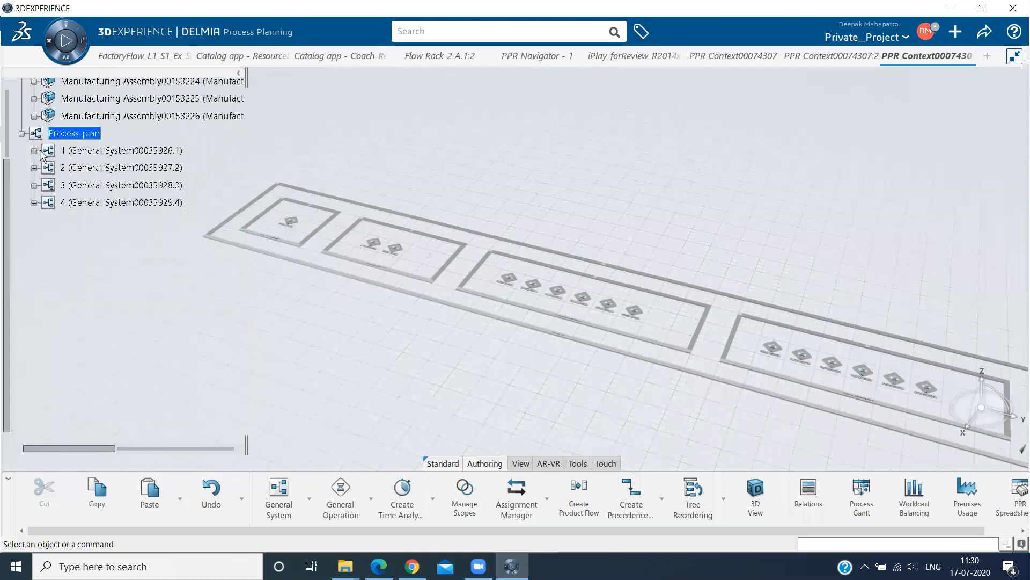
scroll(26, 141, "up", 3)
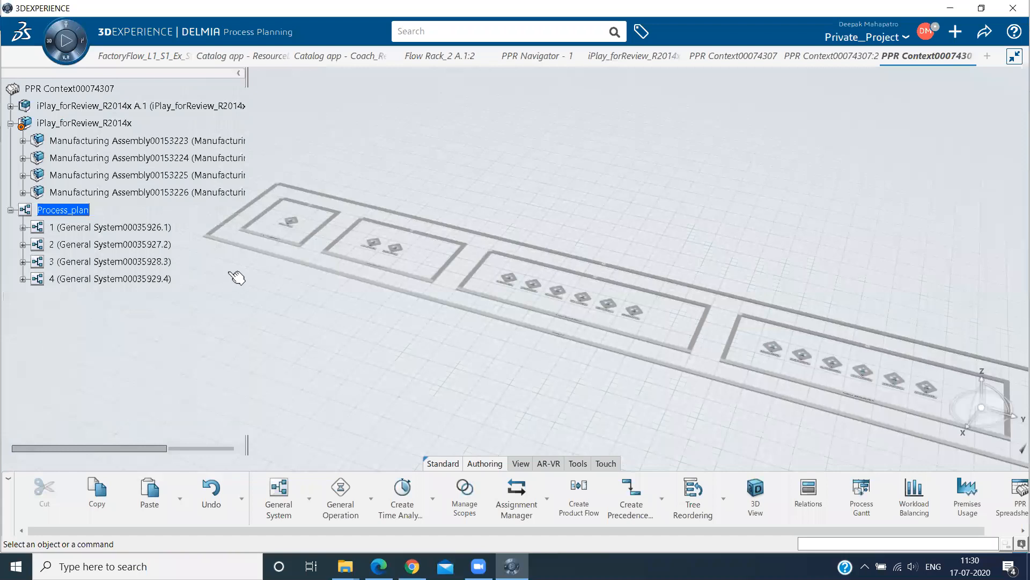
scroll(219, 289, "up", 5)
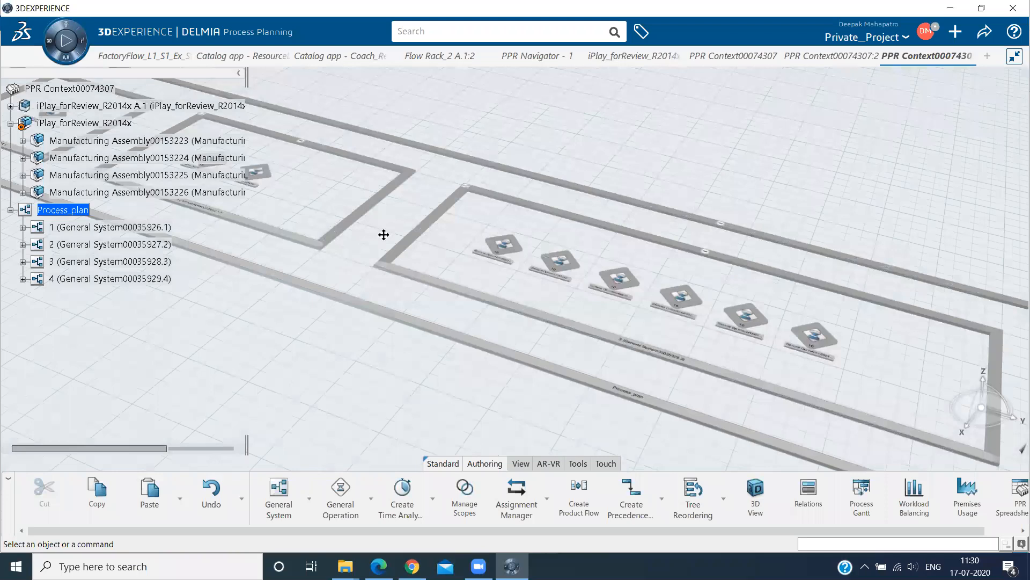
scroll(67, 218, "up", 2)
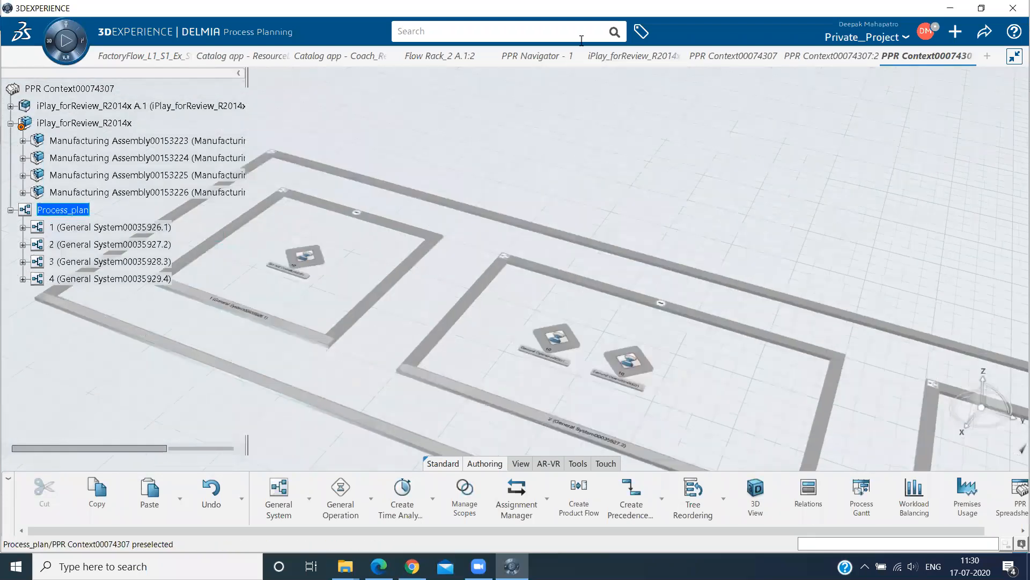
Create a scope between the iPlay_forReview_R2014x assembly and Process_plan, and view the properties of the LRE_Mobile_Parts provided part
right_click(92, 357)
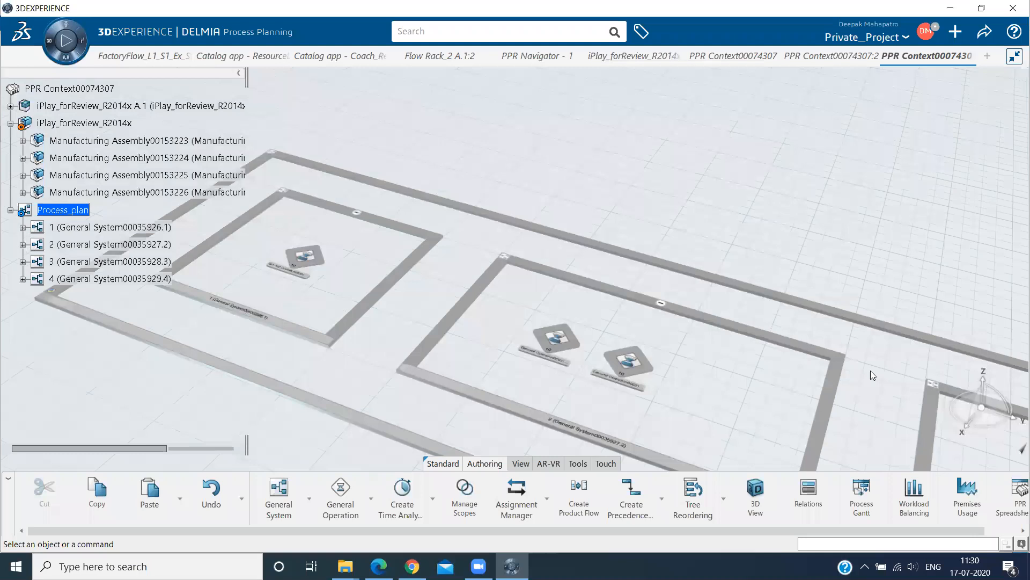
left_click(757, 506)
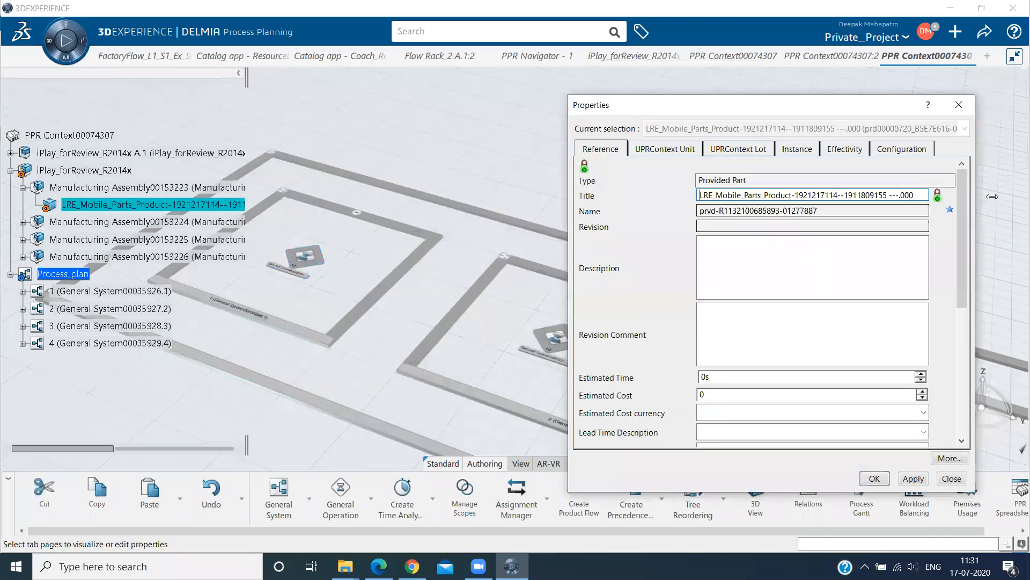
left_click(965, 105)
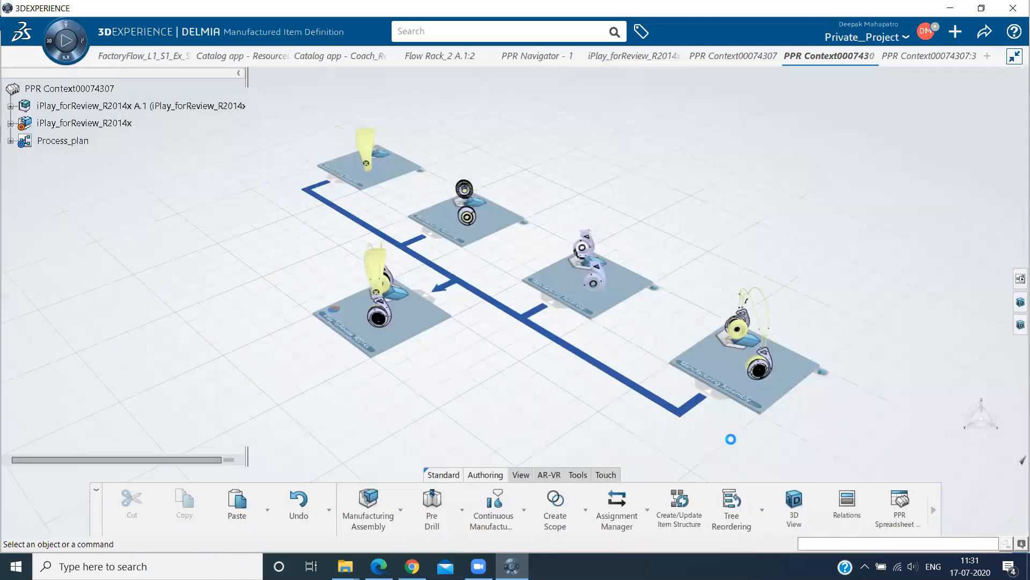
Open the PPR Spreadsheet for iPlay_forReview_R2014x in the Manufactured Item Definition context and expand its first three manufacturing assemblies
left_click(402, 201)
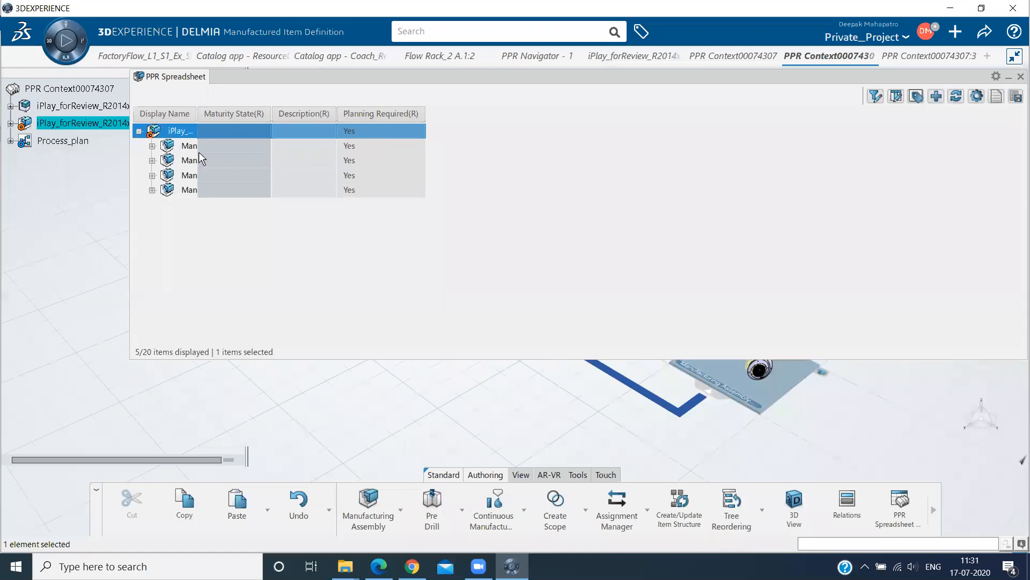
left_click(152, 175)
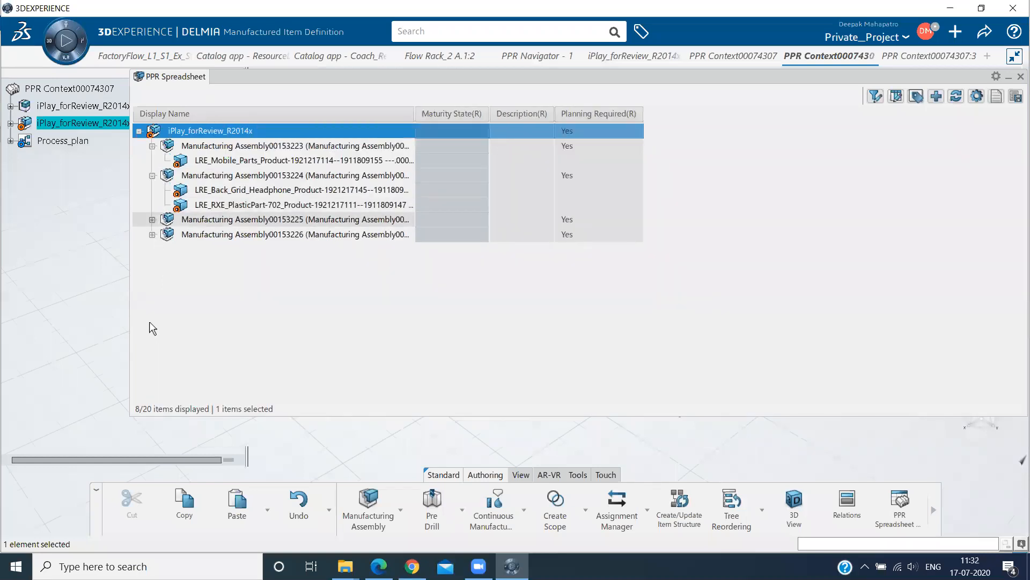
left_click(153, 219)
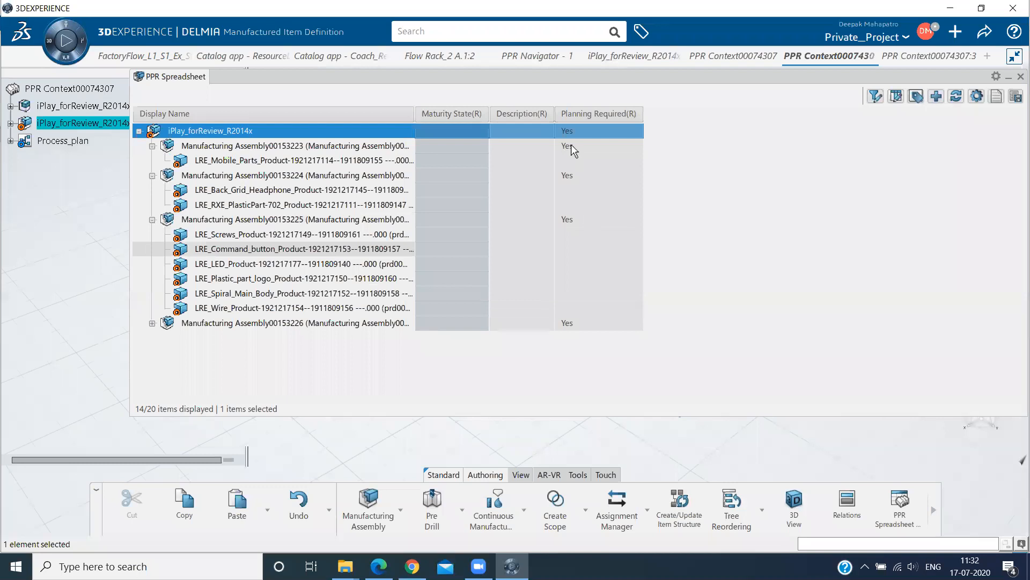